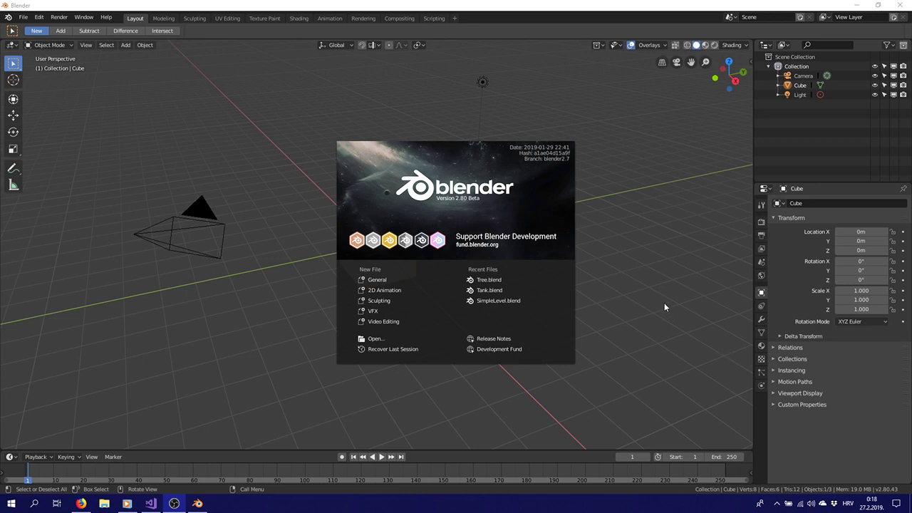
# Dismiss the startup splash and delete the default cube
pyautogui.click(640, 254)
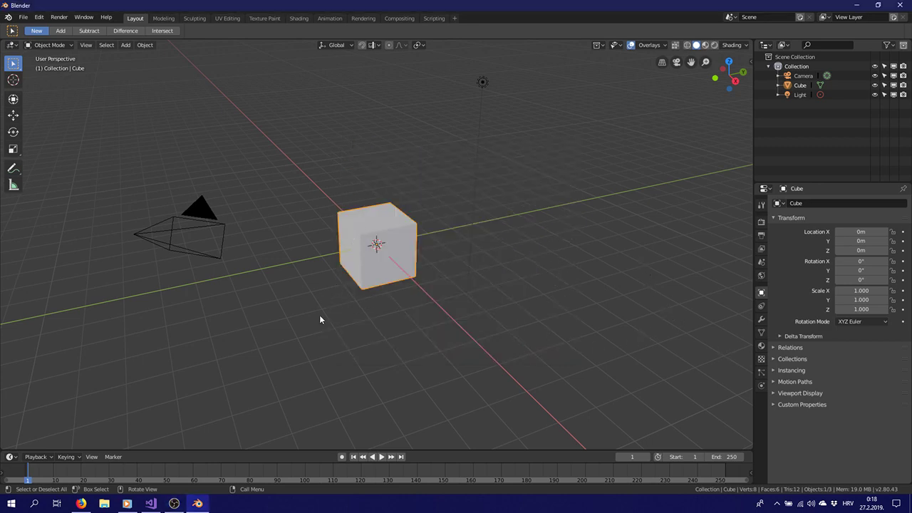
pyautogui.moveTo(321, 319); pyautogui.dragTo(352, 299, button='middle')
pyautogui.press('x')
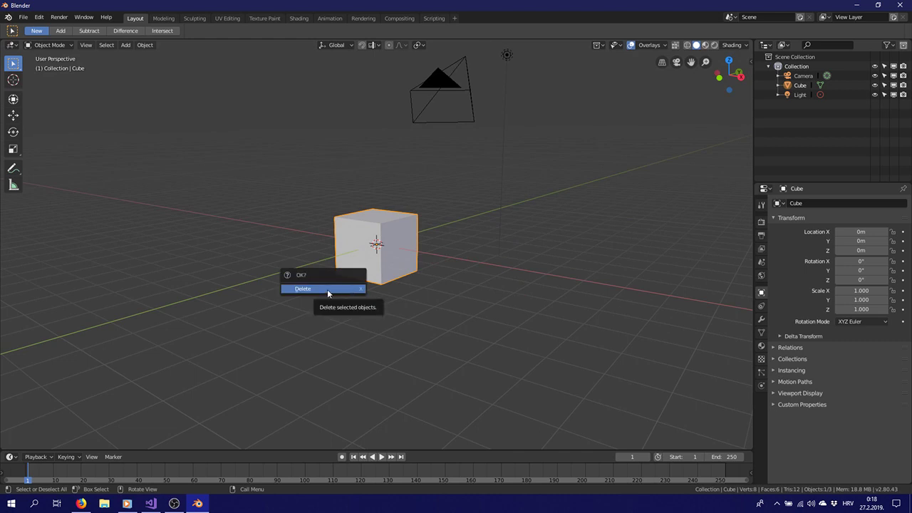
pyautogui.click(331, 289)
pyautogui.moveTo(531, 241); pyautogui.dragTo(455, 243, button='middle')
# Add a UV sphere at the scene origin and orbit around it
pyautogui.hotkey('shift', 'a')
pyautogui.moveTo(457, 246)
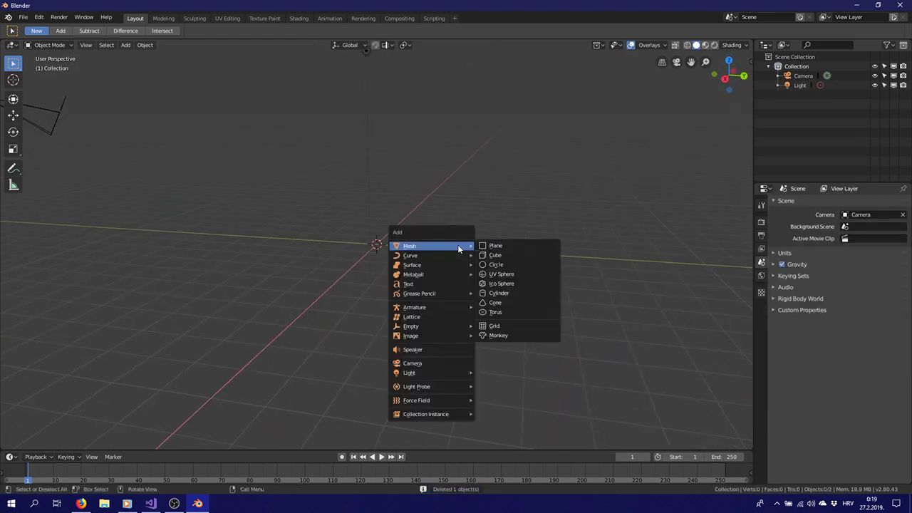
pyautogui.click(513, 277)
pyautogui.moveTo(544, 246); pyautogui.dragTo(458, 256, button='middle')
pyautogui.scroll(3, 457, 258)
pyautogui.moveTo(444, 332); pyautogui.dragTo(453, 307, button='middle')
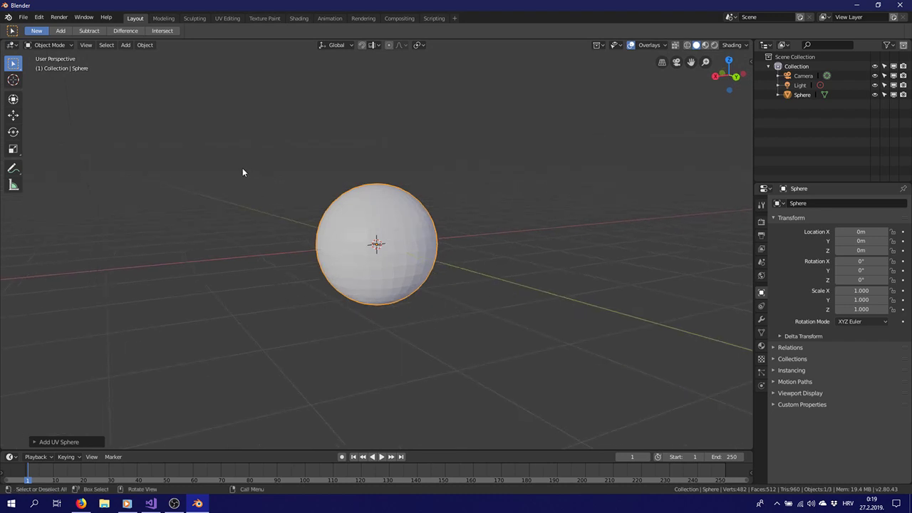
pyautogui.moveTo(512, 217); pyautogui.dragTo(501, 220, button='middle')
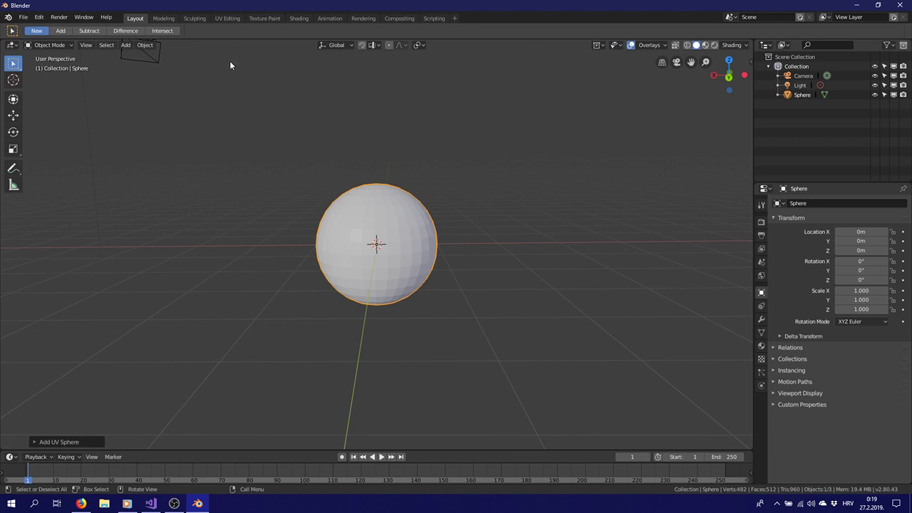
# Switch to the UV Editing workspace and deselect all of the sphere's vertices
pyautogui.click(227, 19)
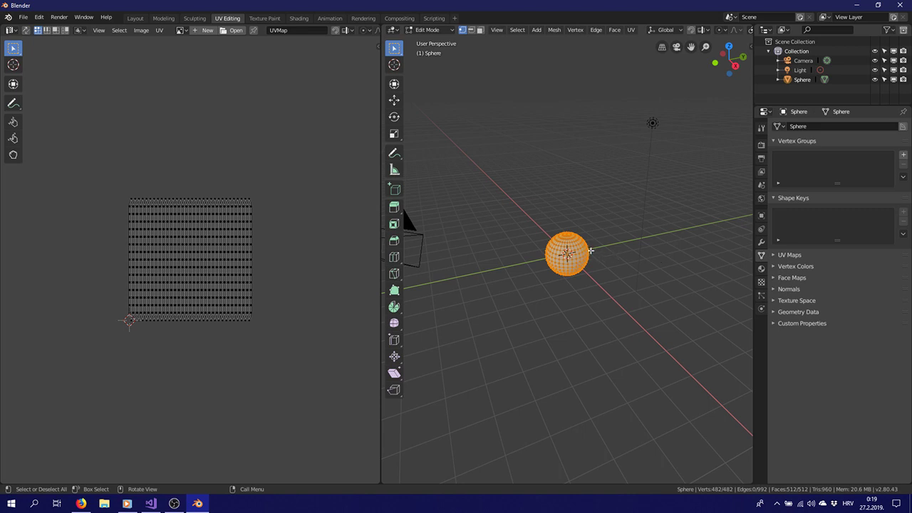
pyautogui.click(511, 244)
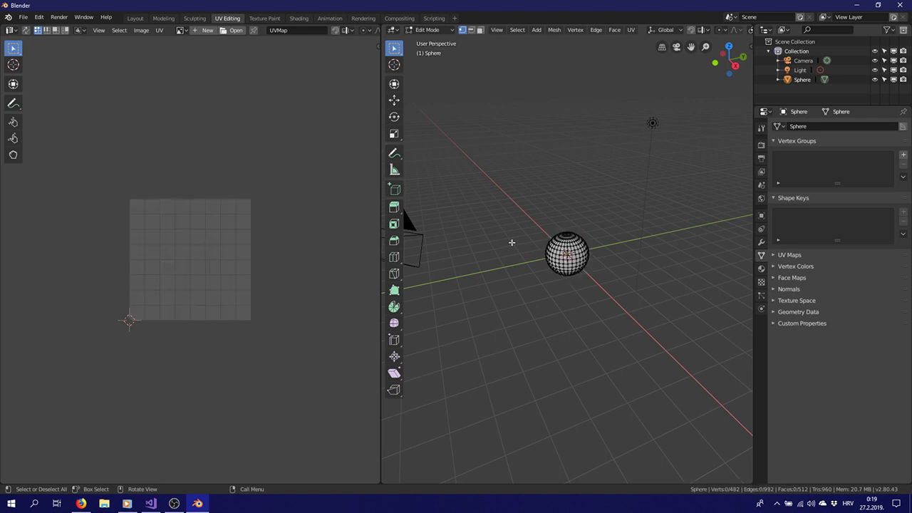
pyautogui.scroll(3, 652, 264)
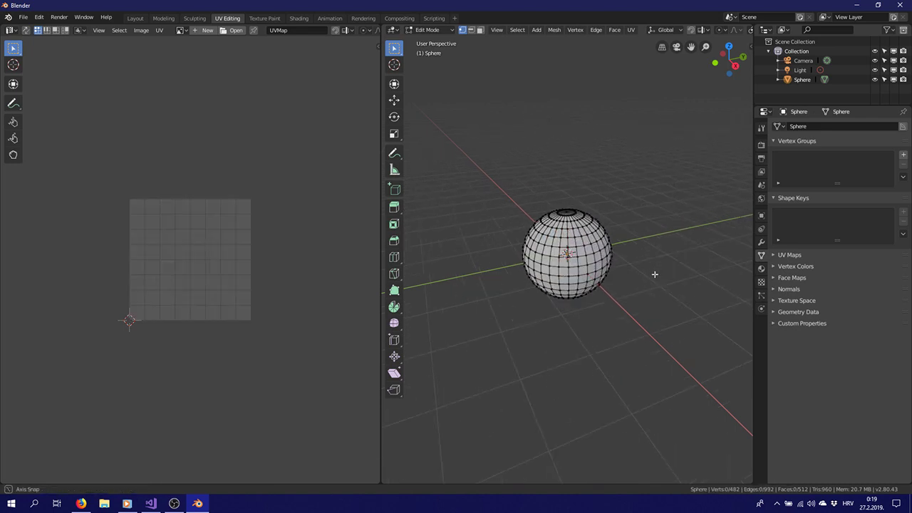
pyautogui.moveTo(651, 270); pyautogui.dragTo(635, 263, button='middle')
pyautogui.scroll(2, 638, 265)
pyautogui.scroll(2, 638, 265)
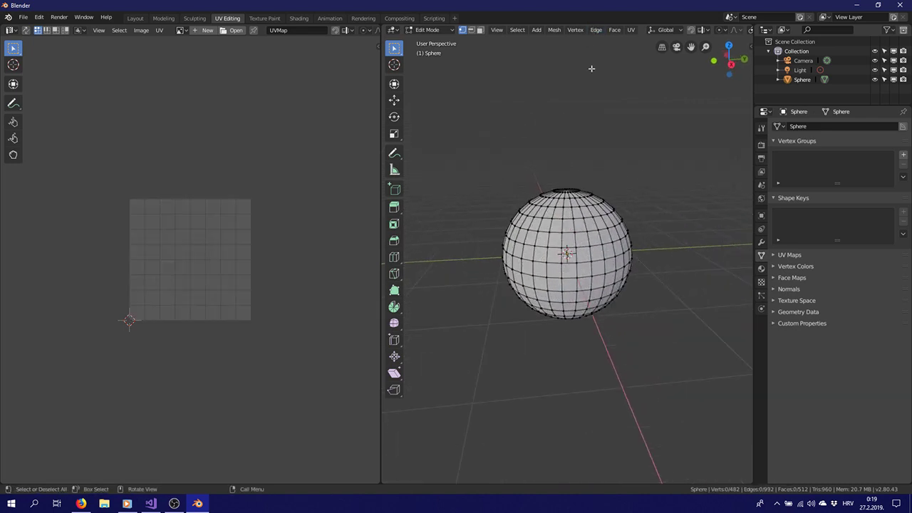
# Viewing from above, Alt-select an edge loop near the sphere's top
pyautogui.moveTo(608, 172); pyautogui.dragTo(639, 200, button='middle')
pyautogui.press('alt')
pyautogui.keyDown('alt'); pyautogui.click(567, 227); pyautogui.keyUp('alt')
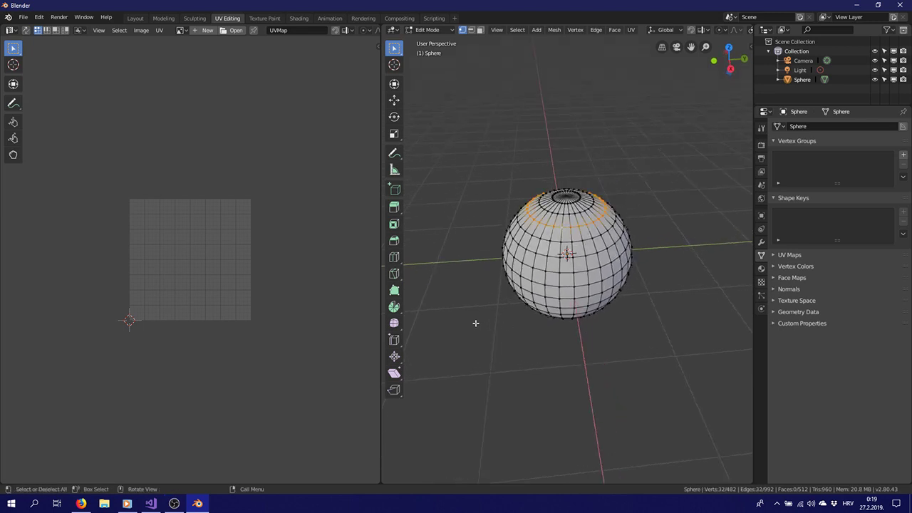
pyautogui.moveTo(562, 344); pyautogui.dragTo(580, 156, button='middle')
# Mark the edge loops near the sphere's bottom and top as seams
pyautogui.press('alt')
pyautogui.keyDown('alt'); pyautogui.click(562, 273); pyautogui.keyUp('alt')
pyautogui.click(596, 30)
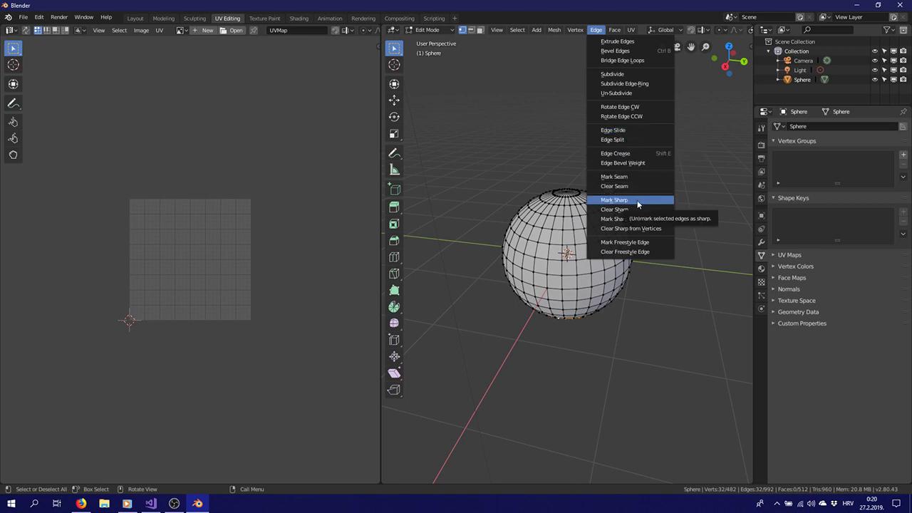
pyautogui.click(623, 176)
pyautogui.moveTo(652, 270); pyautogui.dragTo(637, 232, button='middle')
pyautogui.keyDown('alt'); pyautogui.click(570, 226); pyautogui.keyUp('alt')
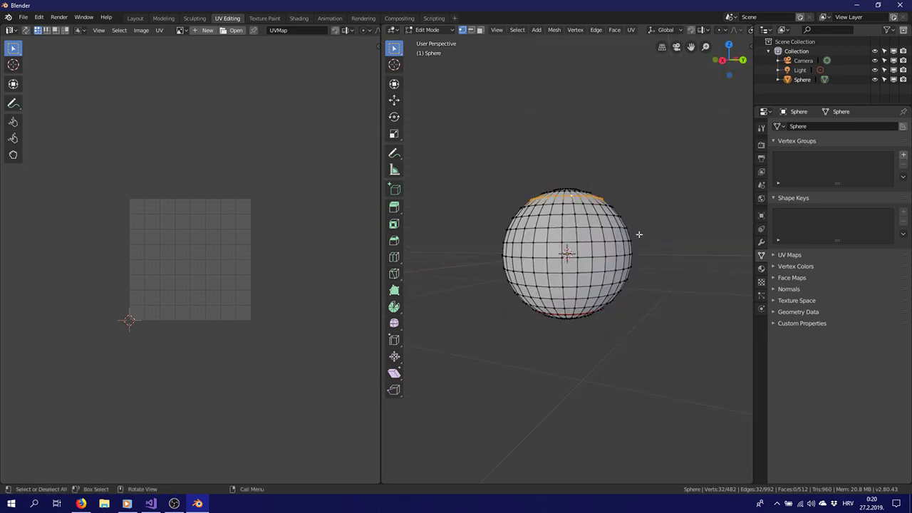
pyautogui.click(595, 29)
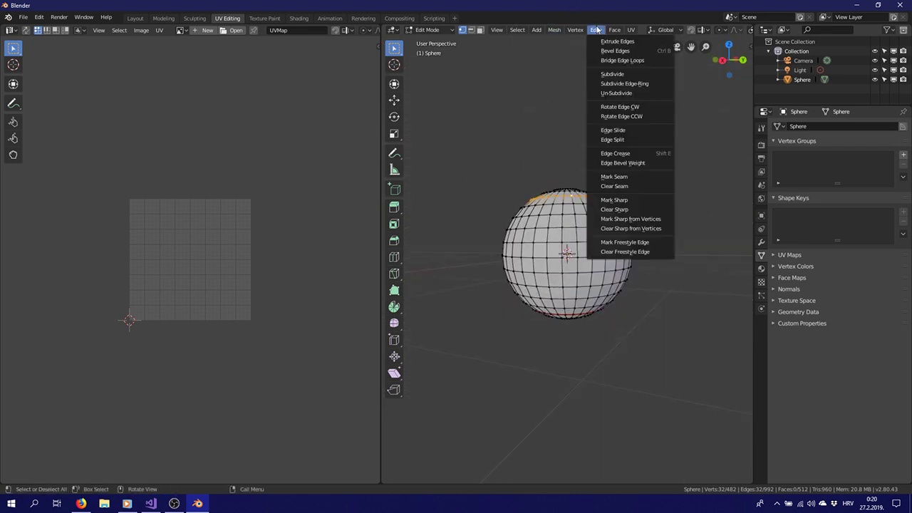
pyautogui.click(630, 178)
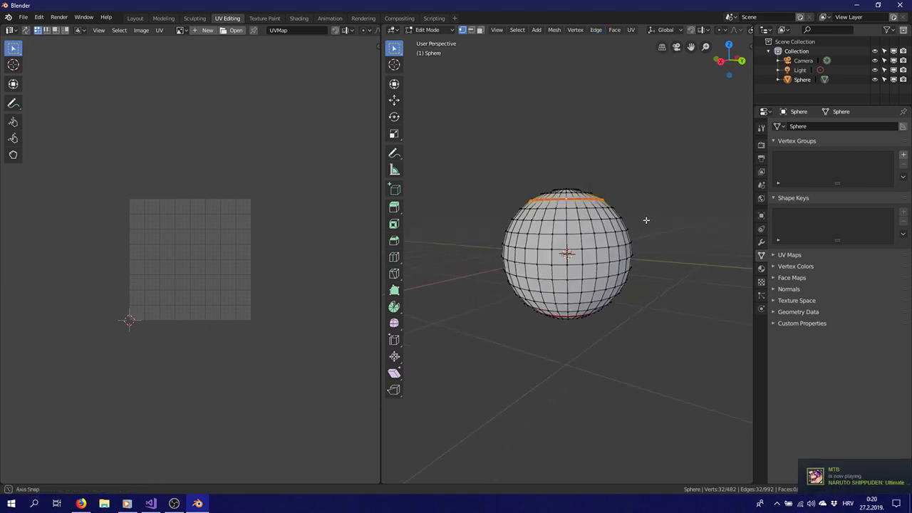
# Select an edge path down one meridian and mark it as a seam
pyautogui.click(577, 202)
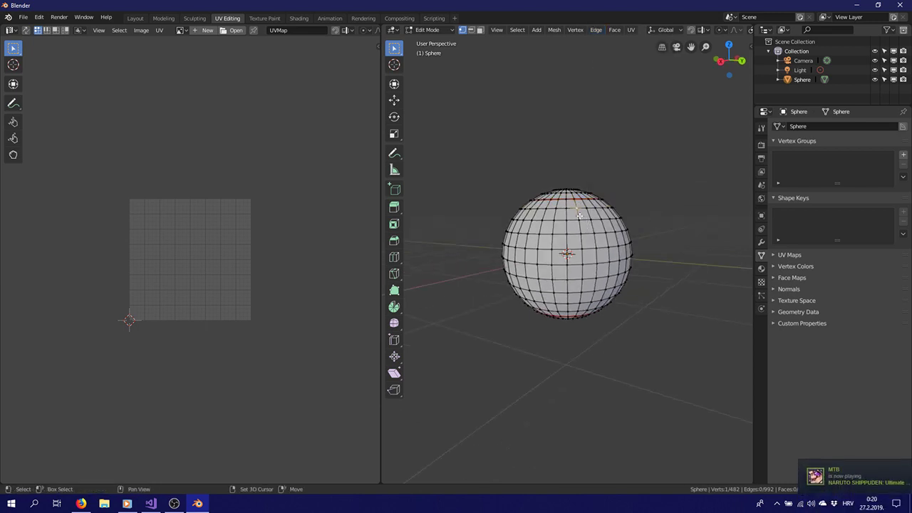
pyautogui.keyDown('ctrl'); pyautogui.click(580, 232); pyautogui.keyUp('ctrl')
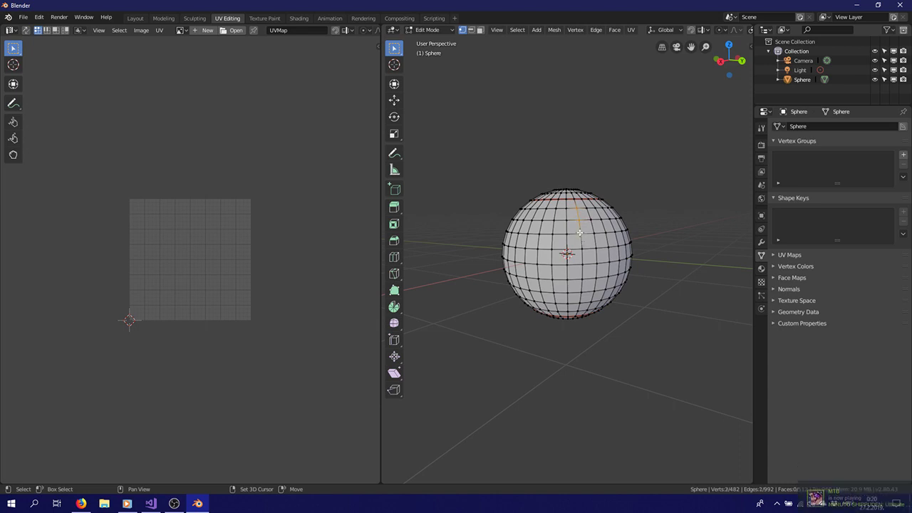
pyautogui.keyDown('ctrl'); pyautogui.click(582, 249); pyautogui.keyUp('ctrl')
pyautogui.keyDown('ctrl'); pyautogui.click(582, 264); pyautogui.keyUp('ctrl')
pyautogui.keyDown('ctrl'); pyautogui.click(583, 276); pyautogui.keyUp('ctrl')
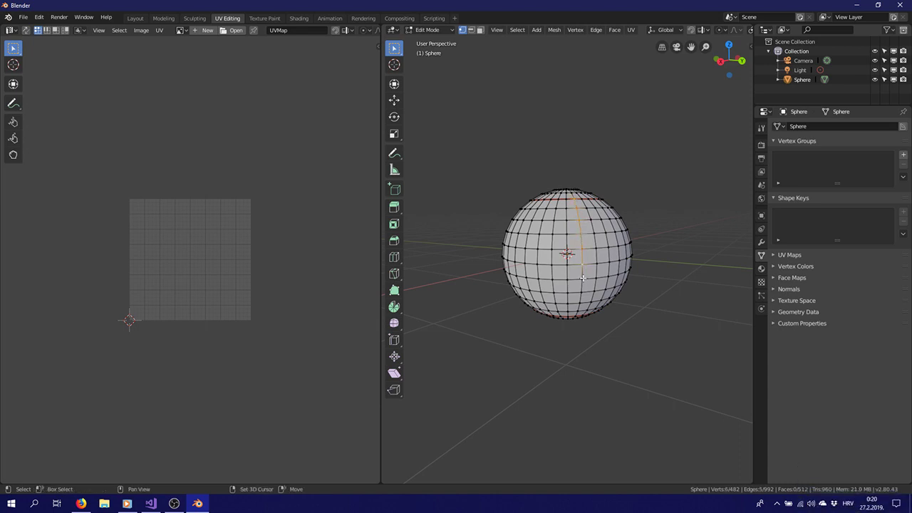
pyautogui.keyDown('ctrl'); pyautogui.click(581, 291); pyautogui.keyUp('ctrl')
pyautogui.keyDown('ctrl'); pyautogui.click(580, 305); pyautogui.keyUp('ctrl')
pyautogui.keyDown('ctrl'); pyautogui.click(577, 313); pyautogui.keyUp('ctrl')
pyautogui.moveTo(577, 313)
pyautogui.mouseDown(button='middle')
pyautogui.moveTo(606, 299)
pyautogui.moveTo(585, 305)
pyautogui.mouseUp(button='middle')
pyautogui.keyDown('ctrl'); pyautogui.click(585, 304); pyautogui.keyUp('ctrl')
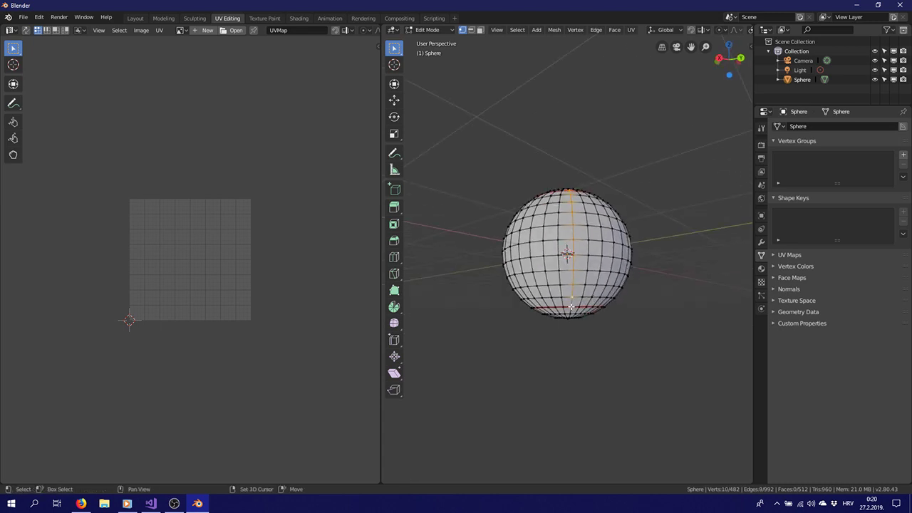
pyautogui.click(596, 31)
pyautogui.click(610, 181)
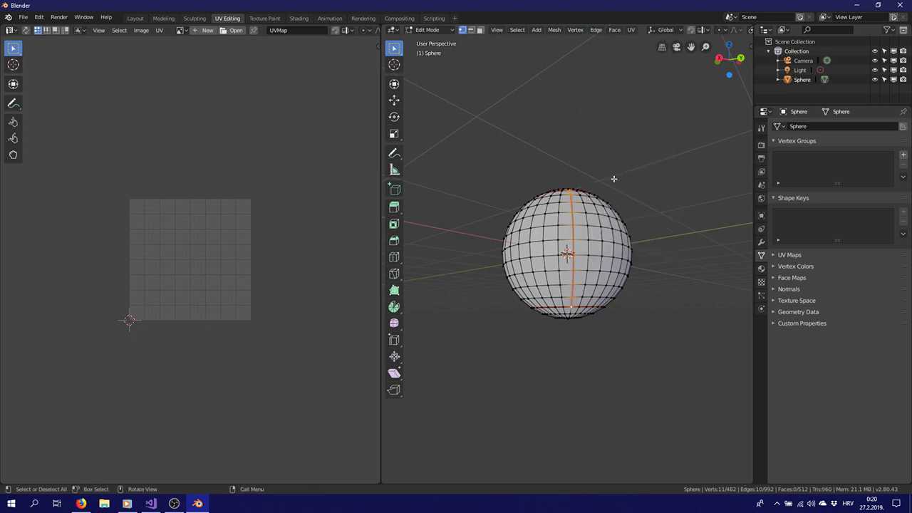
# Start a new vertex path from near the top down the meridian
pyautogui.moveTo(611, 180); pyautogui.dragTo(721, 279, button='middle')
pyautogui.click(567, 258)
pyautogui.moveTo(564, 277); pyautogui.dragTo(565, 237, button='middle')
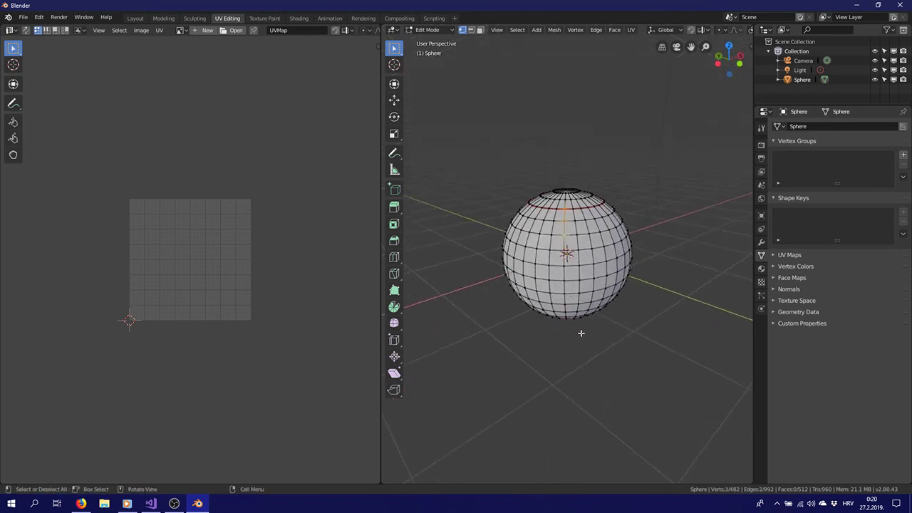
pyautogui.moveTo(580, 332); pyautogui.dragTo(570, 320, button='middle')
pyautogui.keyDown('shift'); pyautogui.click(563, 250); pyautogui.keyUp('shift')
pyautogui.keyDown('shift'); pyautogui.click(558, 260); pyautogui.keyUp('shift')
pyautogui.keyDown('shift'); pyautogui.click(554, 271); pyautogui.keyUp('shift')
pyautogui.keyDown('shift'); pyautogui.click(554, 282); pyautogui.keyUp('shift')
pyautogui.keyDown('shift'); pyautogui.click(554, 292); pyautogui.keyUp('shift')
# Extend the meridian path to the bottom and mark it as a seam
pyautogui.moveTo(555, 292); pyautogui.dragTo(559, 268, button='middle')
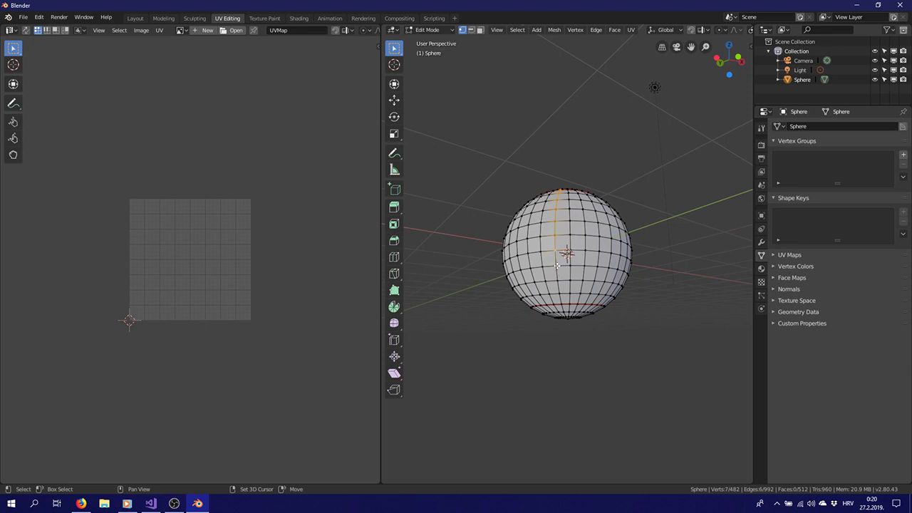
pyautogui.keyDown('shift'); pyautogui.click(557, 273); pyautogui.keyUp('shift')
pyautogui.keyDown('shift'); pyautogui.click(558, 282); pyautogui.keyUp('shift')
pyautogui.keyDown('shift'); pyautogui.click(558, 292); pyautogui.keyUp('shift')
pyautogui.keyDown('shift'); pyautogui.click(560, 304); pyautogui.keyUp('shift')
pyautogui.click(596, 30)
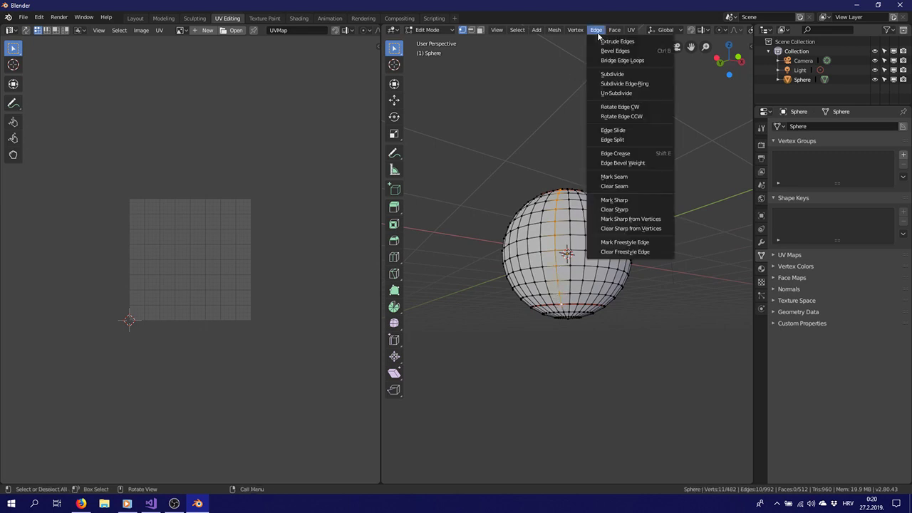
pyautogui.click(615, 177)
pyautogui.moveTo(639, 196); pyautogui.dragTo(573, 287, button='middle')
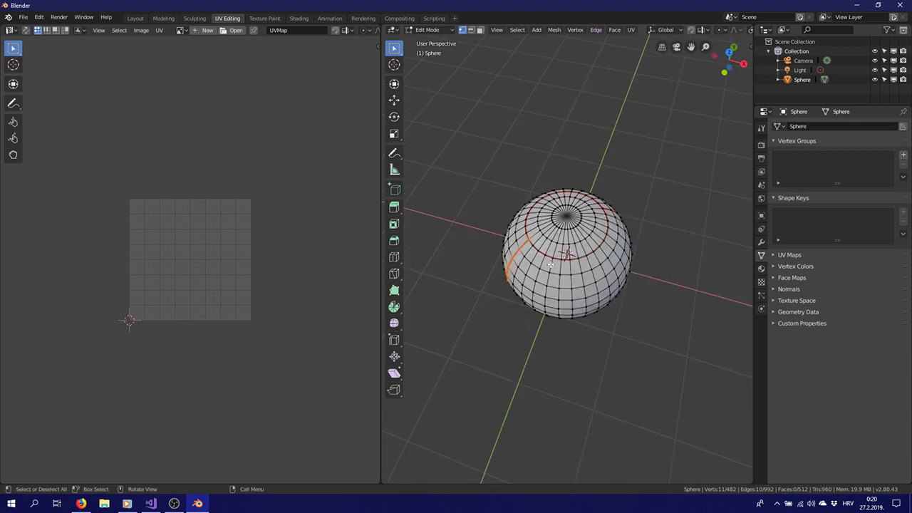
# Select the whole sphere and unwrap it along its seams
pyautogui.press('a')
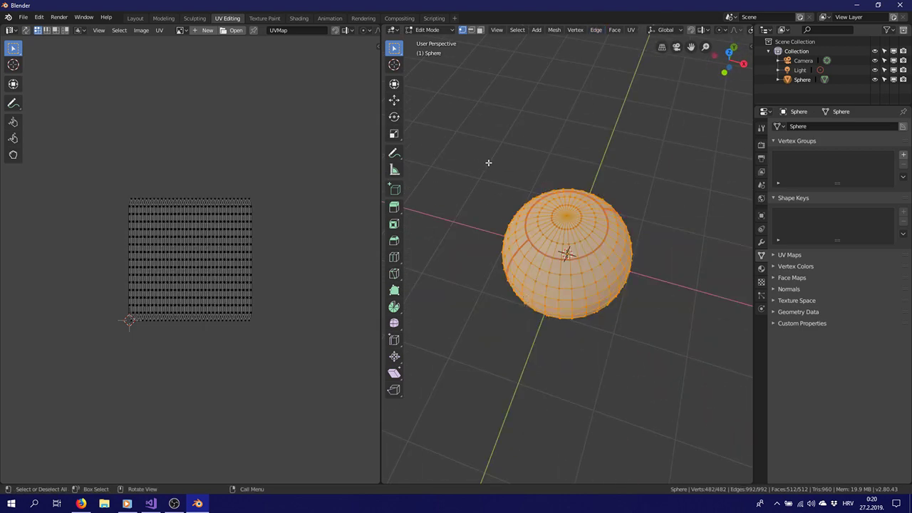
pyautogui.hotkey('alt', 'a')
pyautogui.moveTo(603, 345); pyautogui.dragTo(629, 213, button='middle')
pyautogui.press('a')
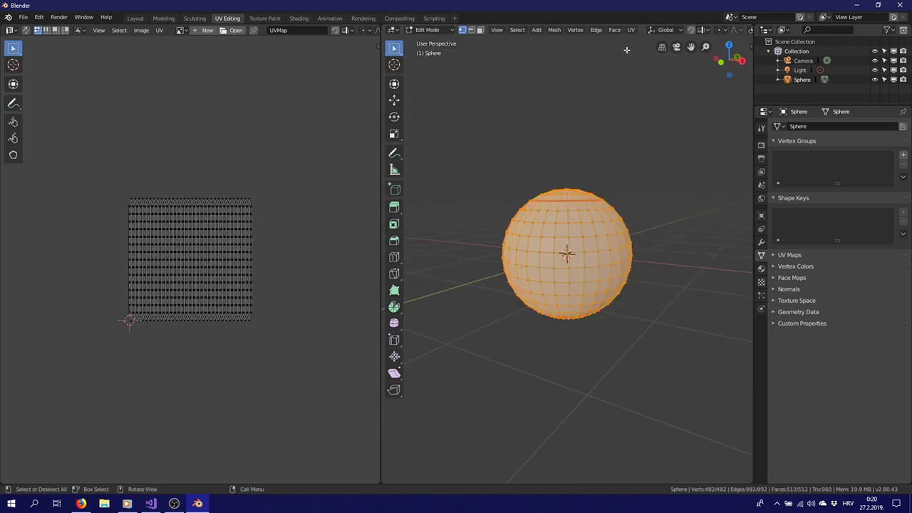
pyautogui.click(631, 30)
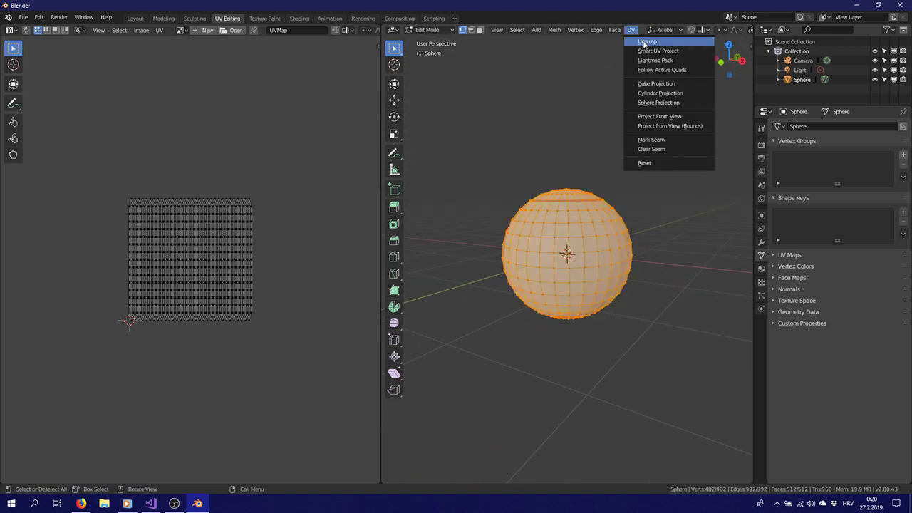
pyautogui.click(647, 42)
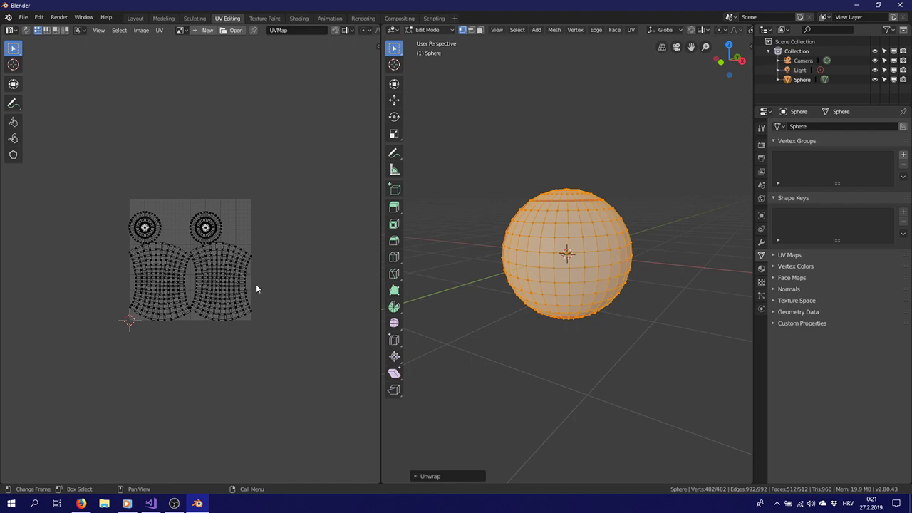
pyautogui.scroll(4, 254, 288)
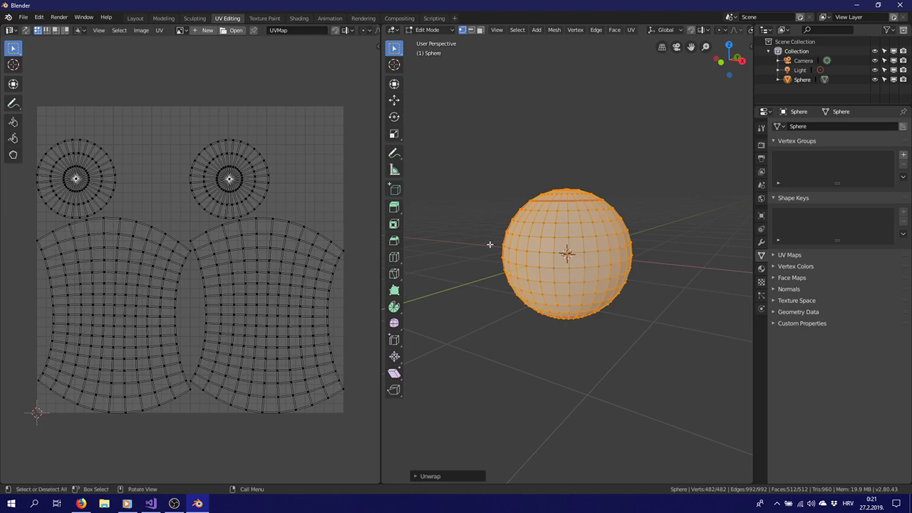
# Inspect the sphere from front and below, then reselect all its vertices
pyautogui.click(473, 195)
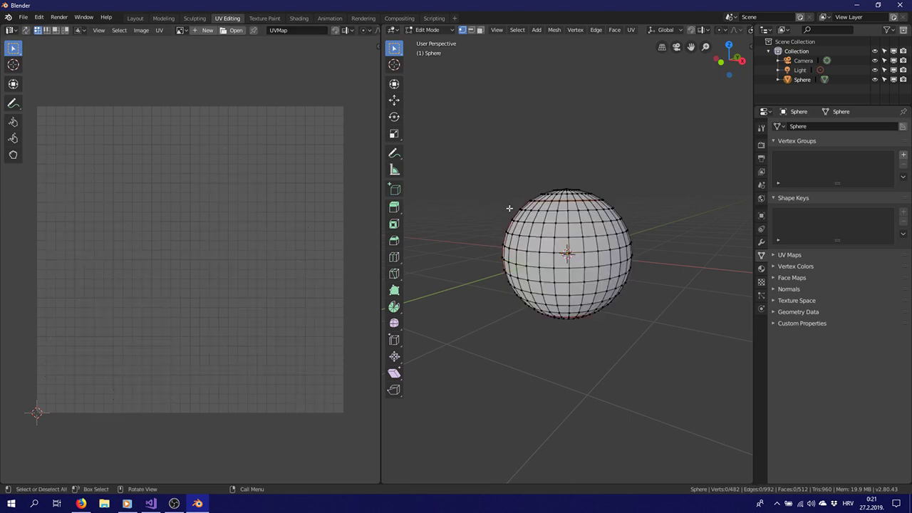
pyautogui.keyDown('alt'); pyautogui.moveTo(642, 233); pyautogui.dragTo(506, 231, button='middle'); pyautogui.keyUp('alt')
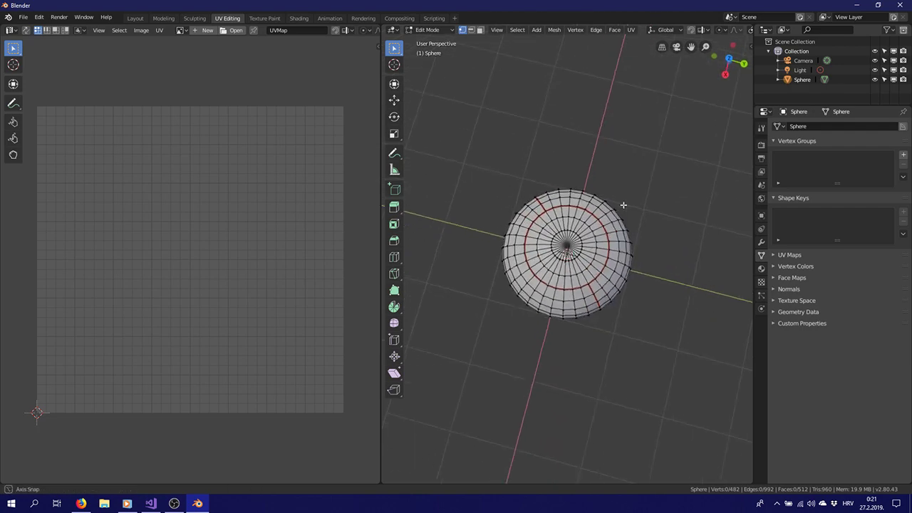
pyautogui.moveTo(622, 205); pyautogui.dragTo(646, 394, button='middle')
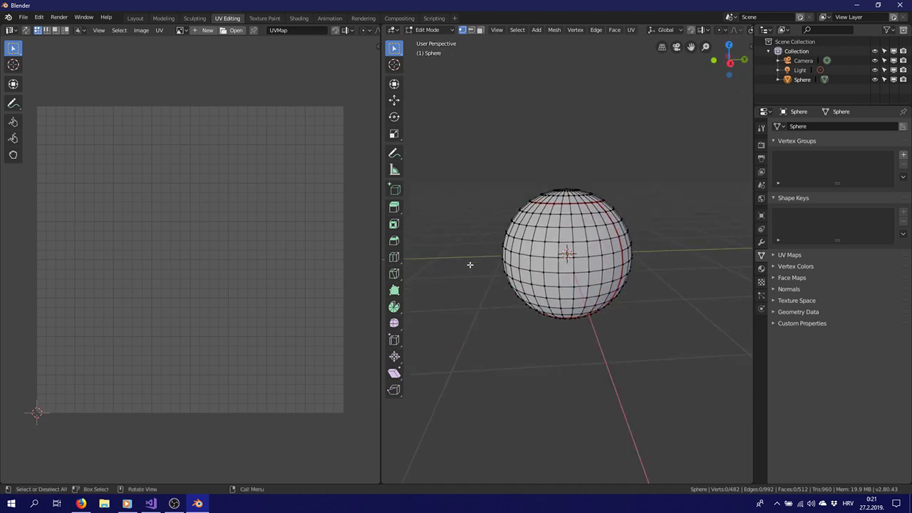
pyautogui.press('a')
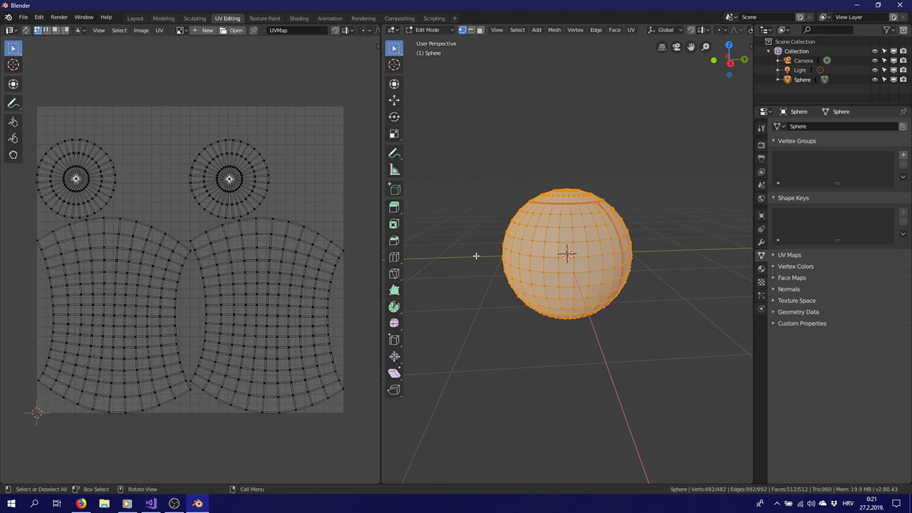
# In Layout, give the sphere a new material with a black base colour
pyautogui.press('a')
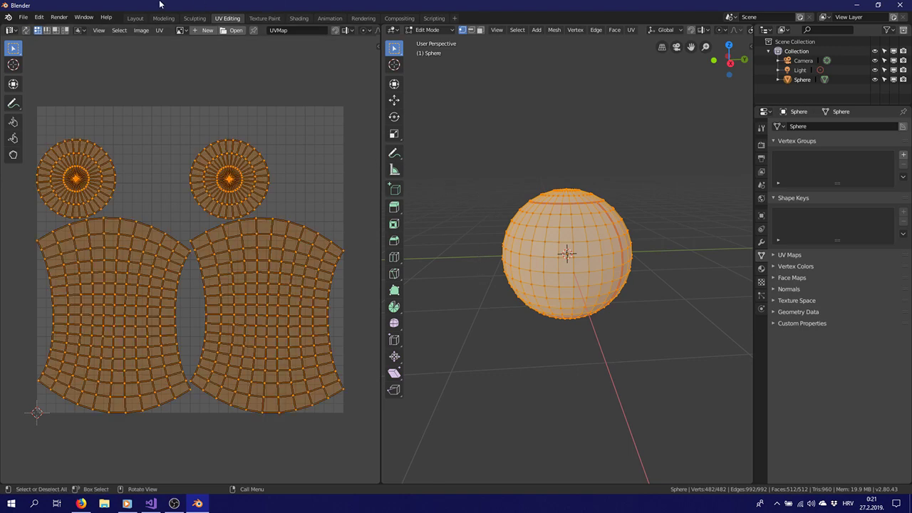
pyautogui.click(135, 18)
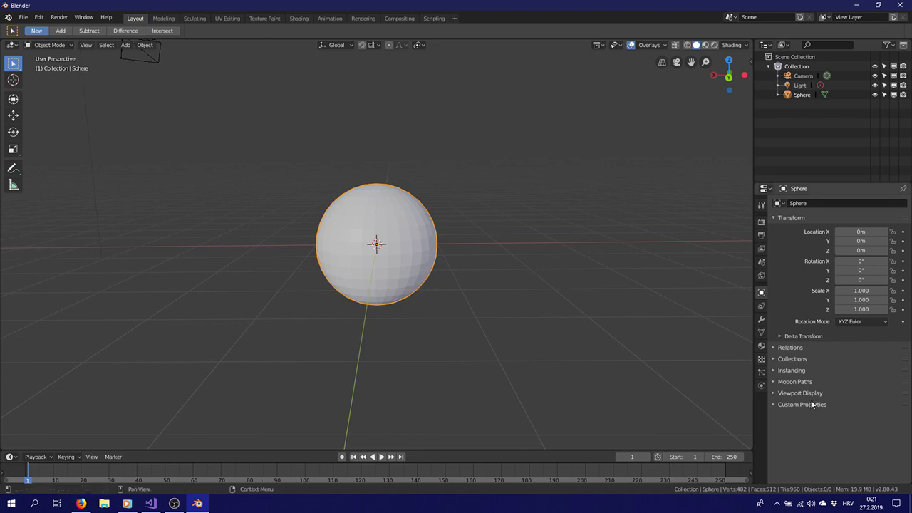
pyautogui.click(761, 346)
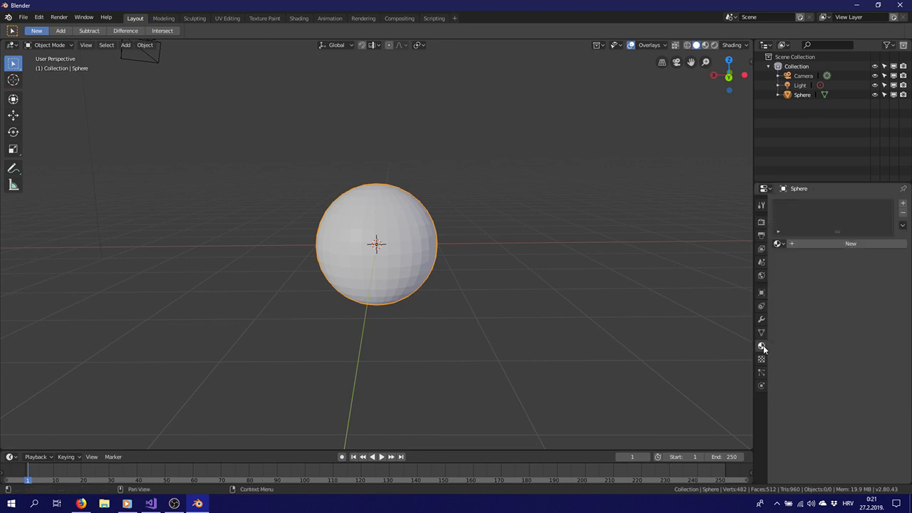
pyautogui.click(848, 246)
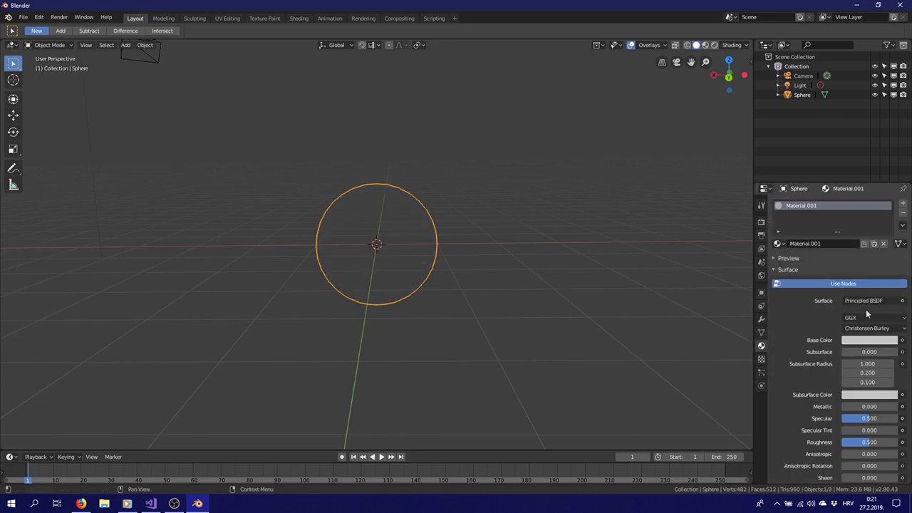
pyautogui.click(876, 341)
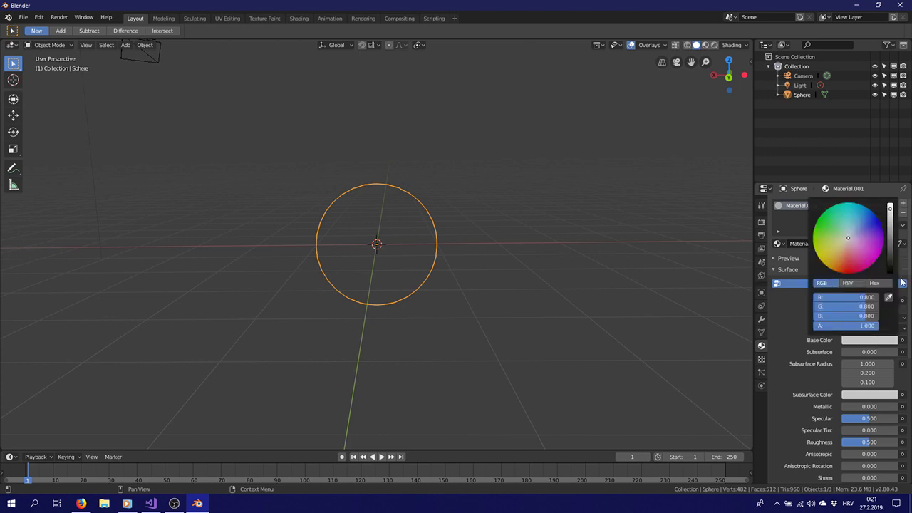
pyautogui.moveTo(891, 265); pyautogui.dragTo(889, 273)
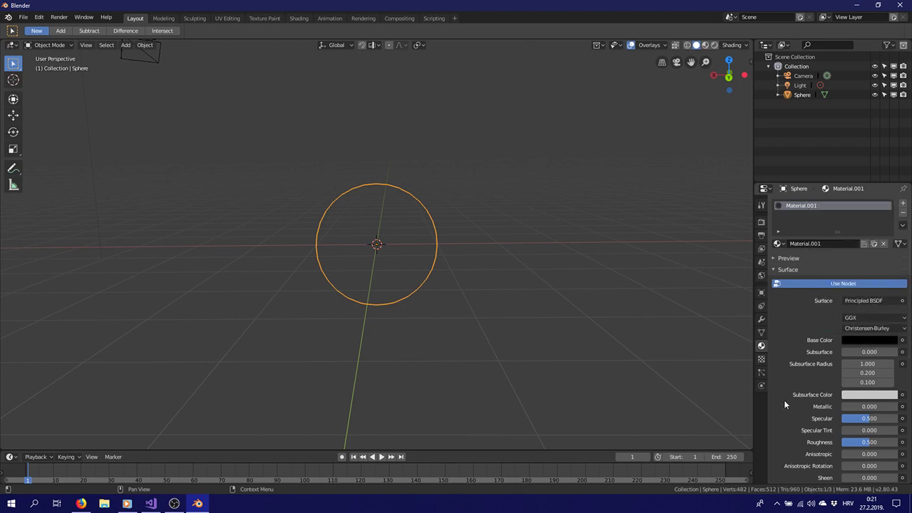
# Review the material's viewport display and volume panels, then open Texture Paint
pyautogui.scroll(-8, 798, 407)
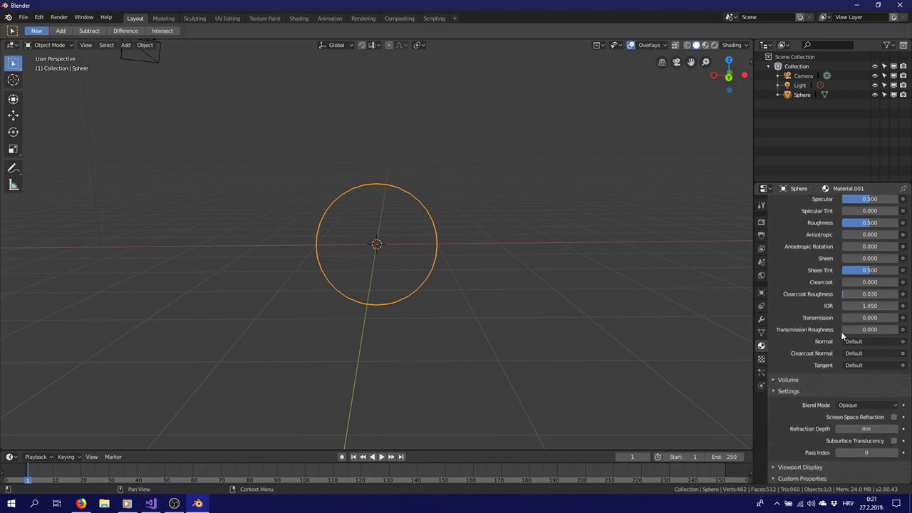
pyautogui.scroll(2, 800, 308)
pyautogui.scroll(-2, 784, 298)
pyautogui.click(777, 470)
pyautogui.scroll(-2, 785, 403)
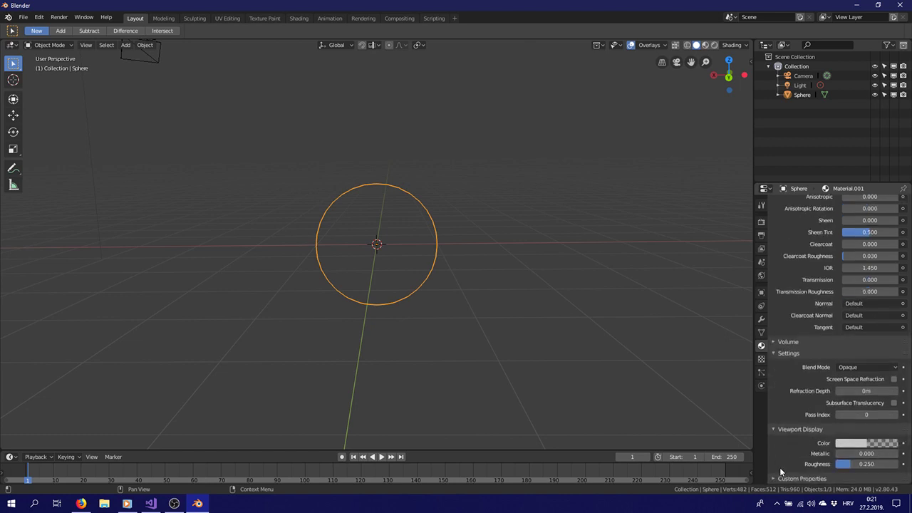
pyautogui.click(774, 341)
pyautogui.click(774, 341)
pyautogui.moveTo(474, 234); pyautogui.dragTo(508, 235, button='middle')
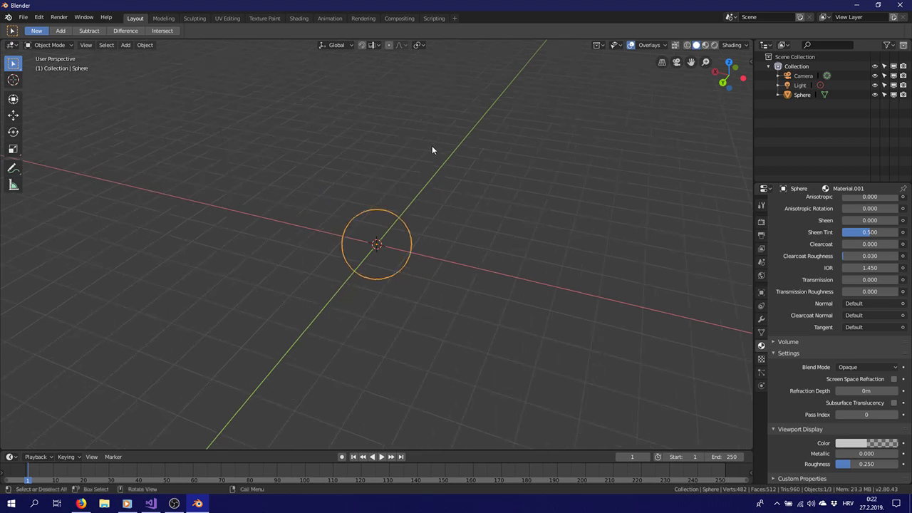
pyautogui.click(265, 18)
pyautogui.scroll(4, 668, 283)
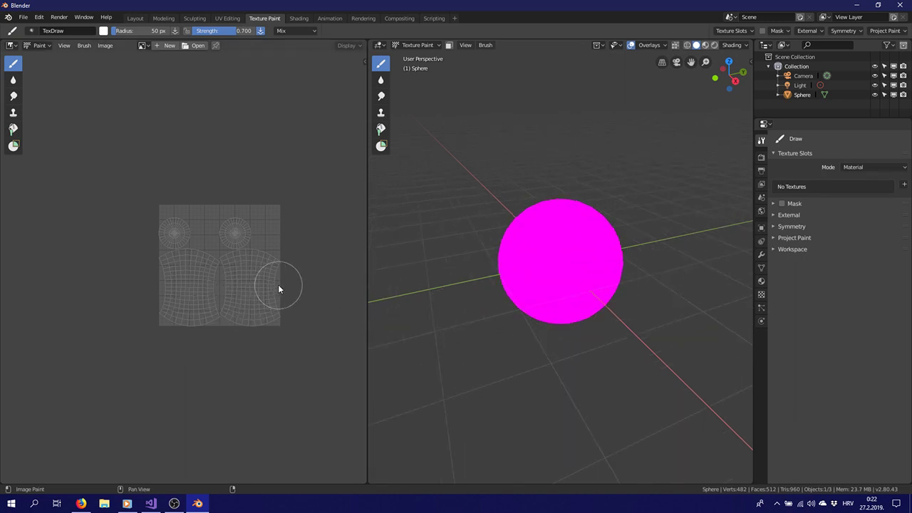
pyautogui.click(903, 187)
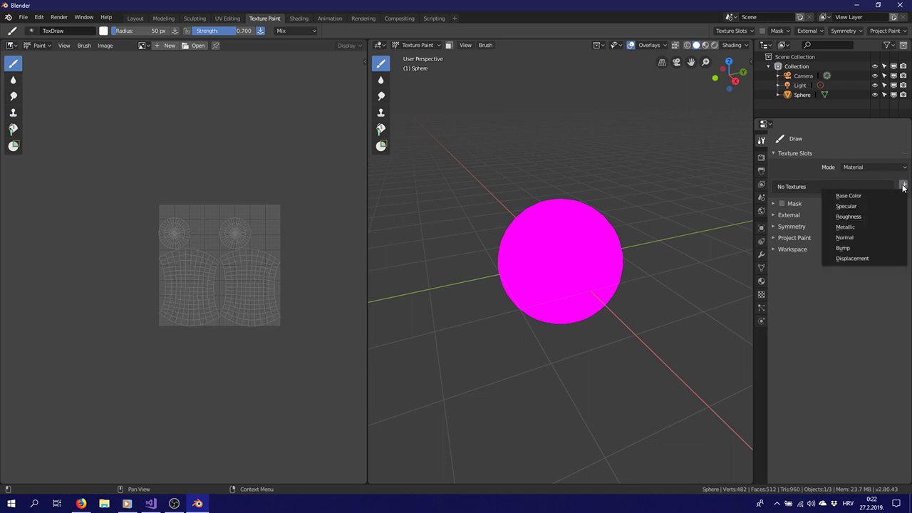
pyautogui.click(849, 194)
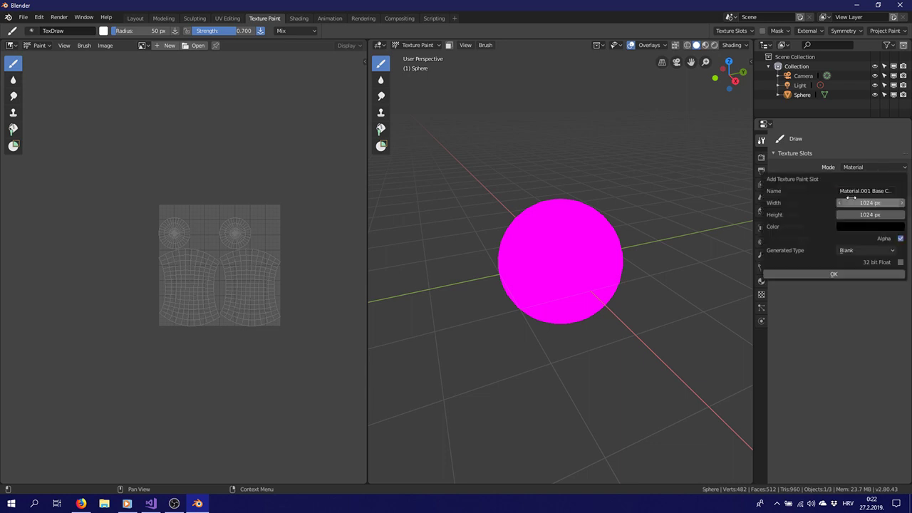
pyautogui.click(827, 275)
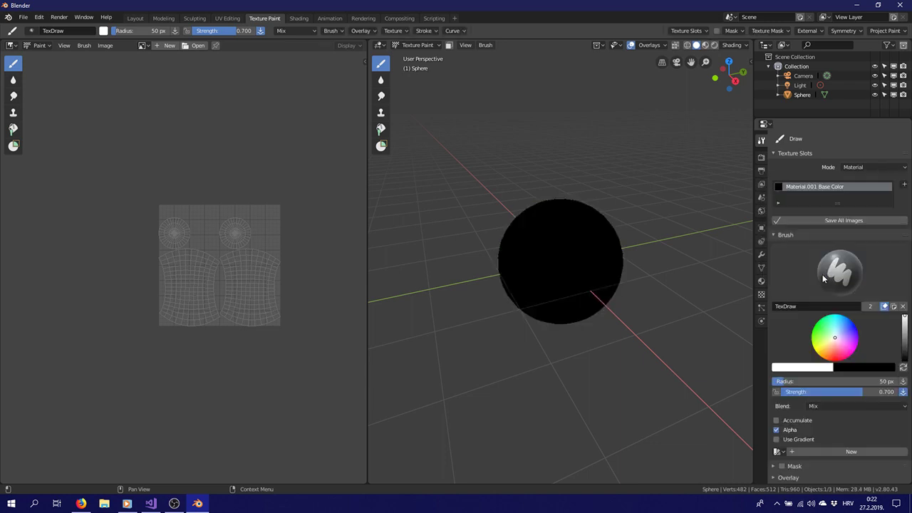
pyautogui.scroll(3, 202, 254)
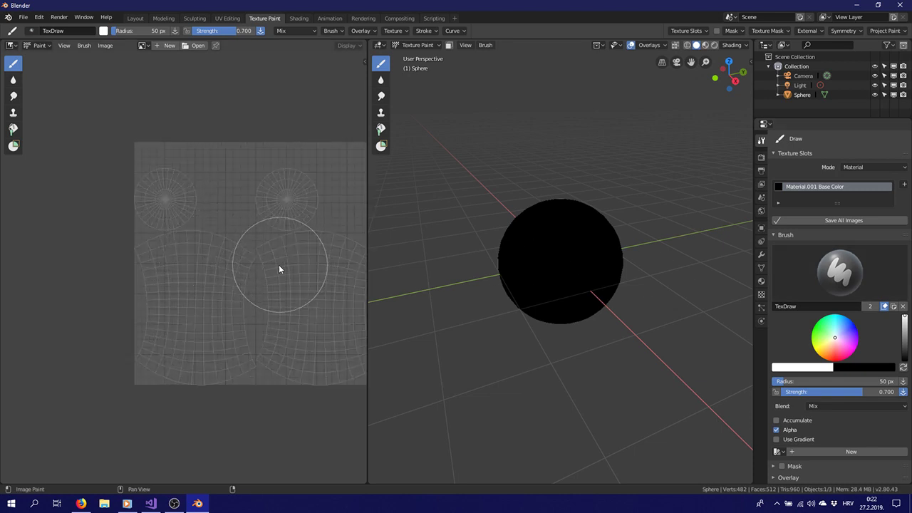
pyautogui.moveTo(279, 271); pyautogui.dragTo(214, 261, button='middle')
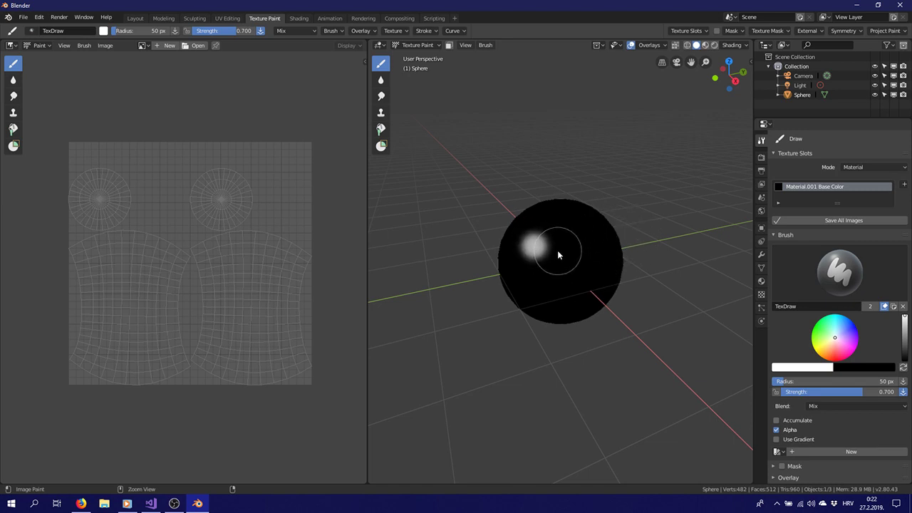
pyautogui.hotkey('ctrl', 'z')
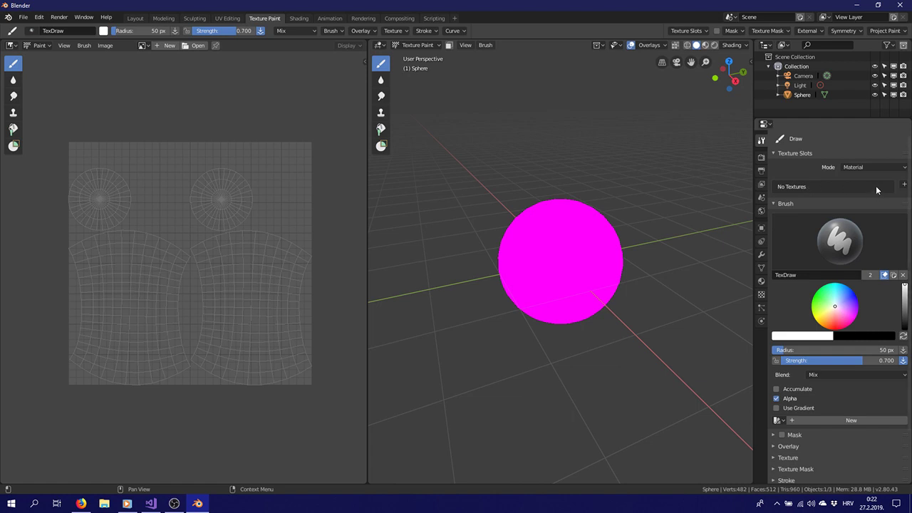
pyautogui.click(903, 184)
pyautogui.click(853, 198)
pyautogui.scroll(-3, 868, 174)
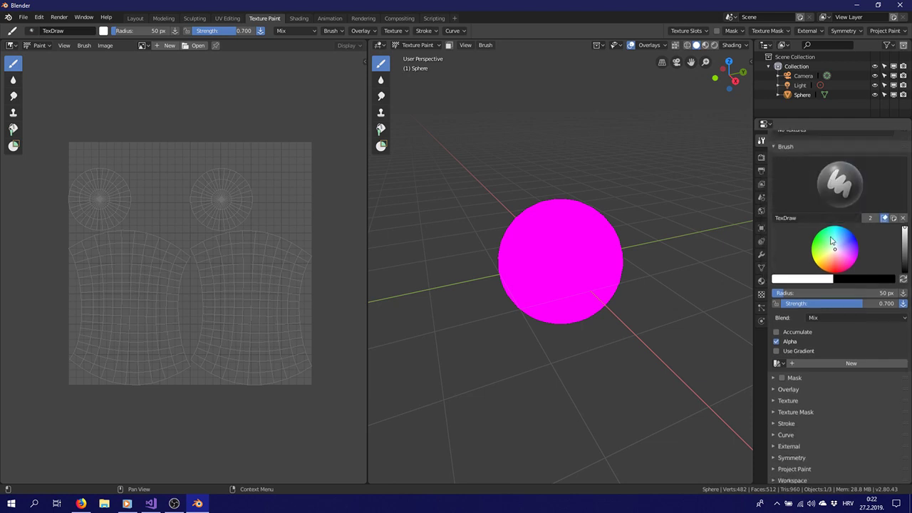
pyautogui.click(761, 282)
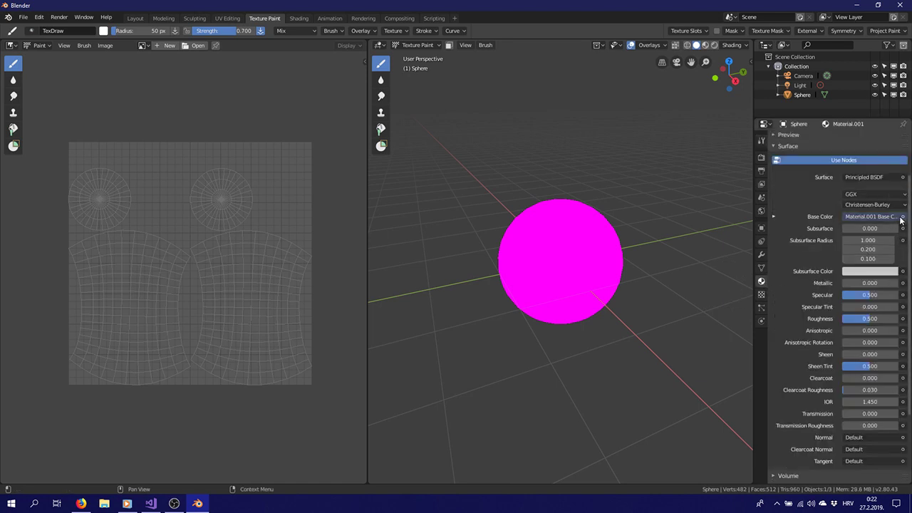
pyautogui.click(760, 294)
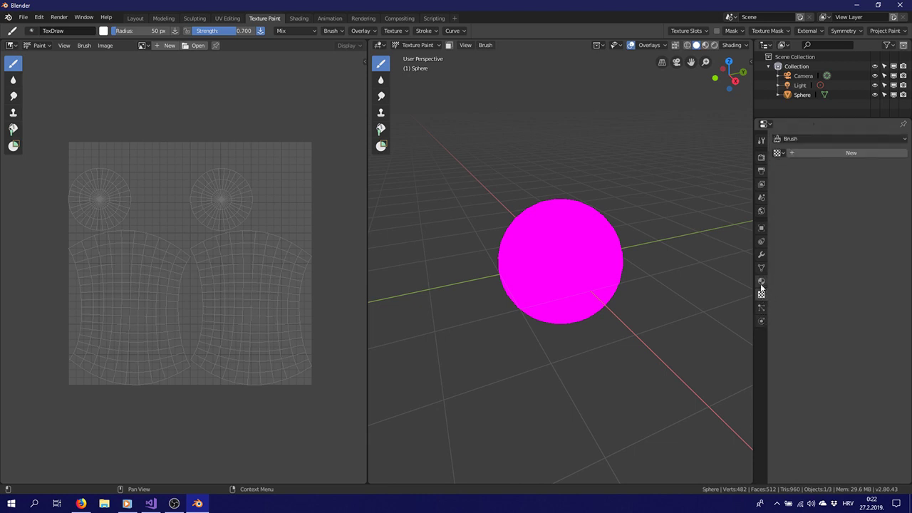
pyautogui.click(761, 282)
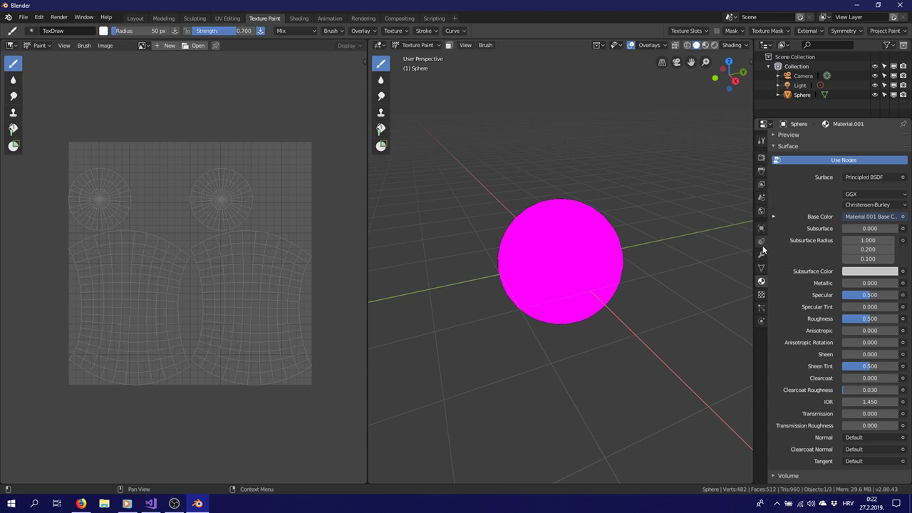
pyautogui.click(760, 141)
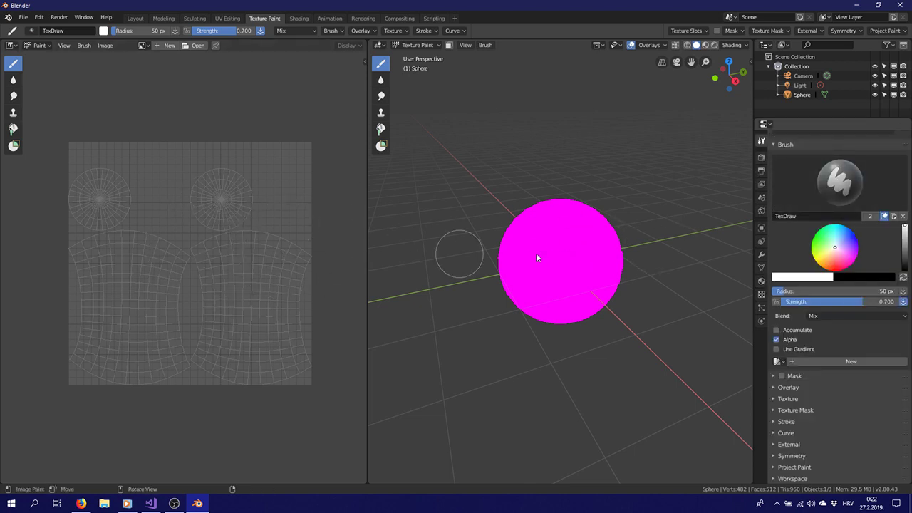
pyautogui.moveTo(554, 258)
pyautogui.mouseDown()
pyautogui.moveTo(581, 249)
pyautogui.moveTo(539, 273)
pyautogui.moveTo(577, 222)
pyautogui.moveTo(587, 282)
pyautogui.moveTo(621, 283)
pyautogui.mouseUp()
pyautogui.moveTo(621, 283)
pyautogui.mouseDown(button='middle')
pyautogui.moveTo(546, 218)
pyautogui.moveTo(537, 242)
pyautogui.mouseUp(button='middle')
pyautogui.moveTo(648, 216)
pyautogui.mouseDown(button='middle')
pyautogui.moveTo(614, 285)
pyautogui.moveTo(549, 299)
pyautogui.mouseUp(button='middle')
pyautogui.moveTo(549, 299)
pyautogui.mouseDown()
pyautogui.moveTo(544, 242)
pyautogui.moveTo(639, 285)
pyautogui.moveTo(554, 226)
pyautogui.moveTo(587, 327)
pyautogui.moveTo(577, 281)
pyautogui.mouseUp()
pyautogui.moveTo(562, 335); pyautogui.dragTo(586, 234, button='middle')
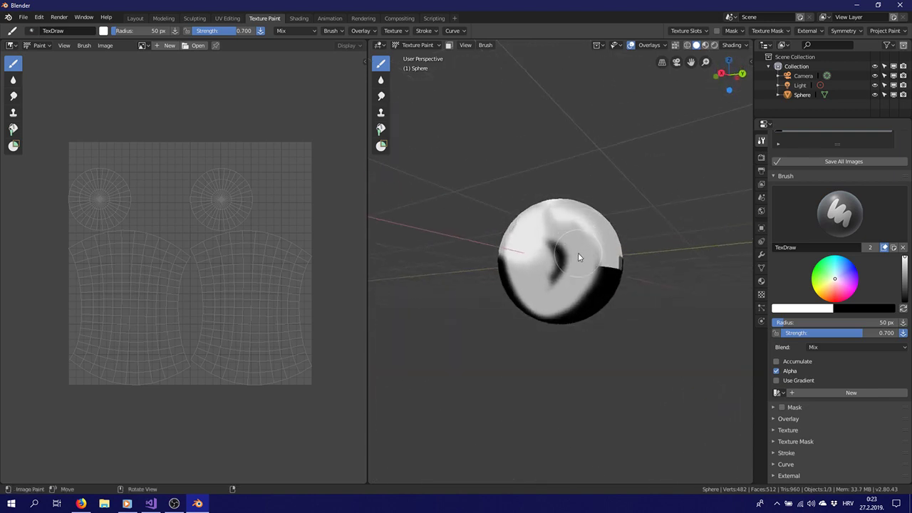
pyautogui.hotkey('ctrl', 'z')
pyautogui.hotkey('ctrl', 'z')
pyautogui.hotkey('ctrl', 'z')
pyautogui.hotkey('ctrl', 'z')
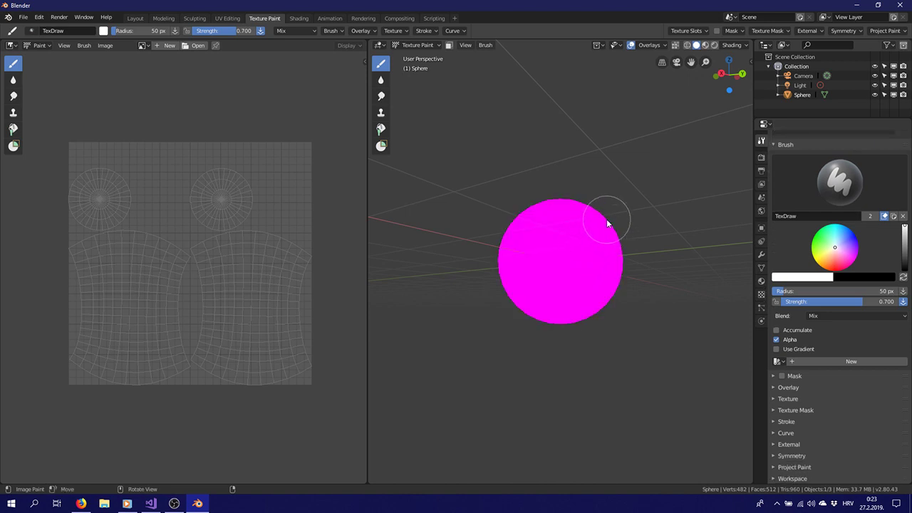
pyautogui.moveTo(606, 224); pyautogui.dragTo(590, 259, button='middle')
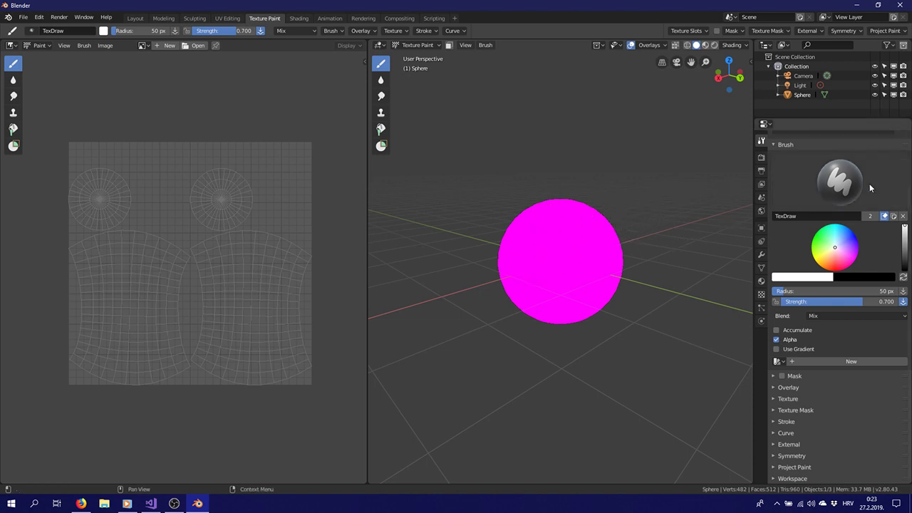
pyautogui.scroll(2, 871, 186)
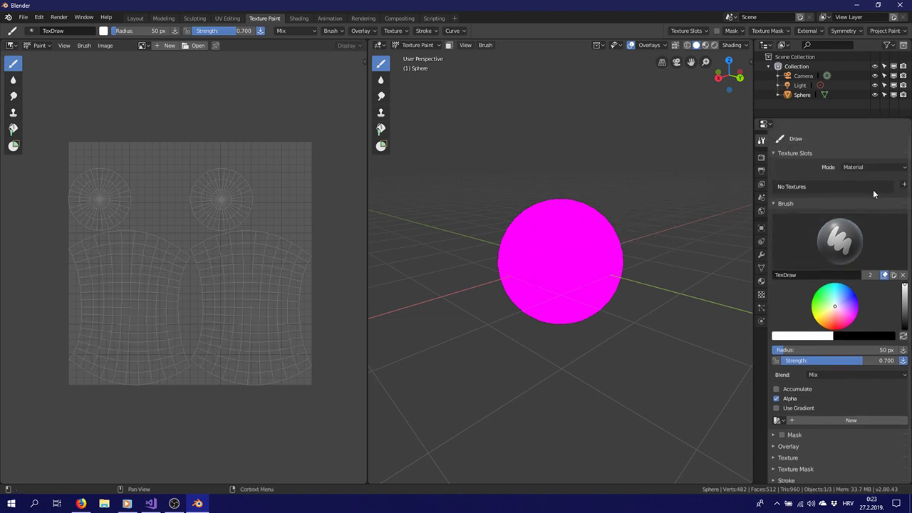
# Show the Material.001 Base Color image in the image editor for painting
pyautogui.click(904, 167)
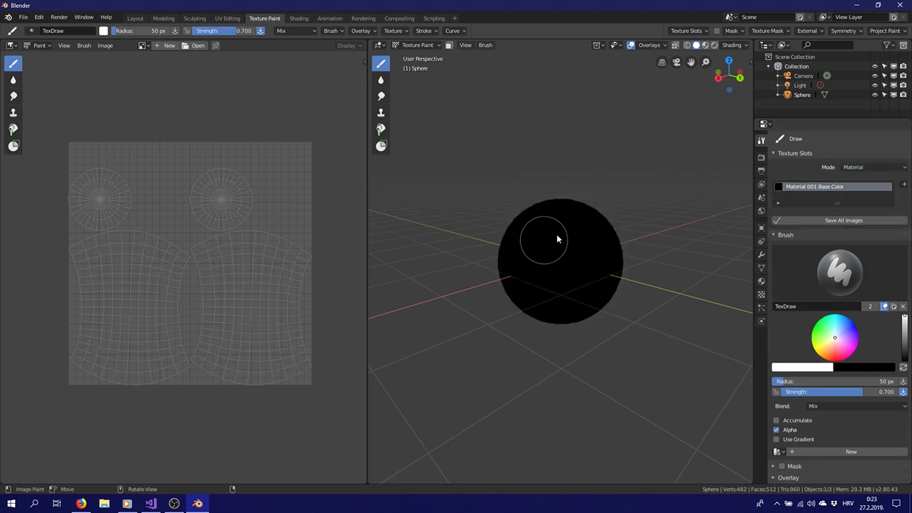
pyautogui.moveTo(557, 239); pyautogui.dragTo(591, 278, button='middle')
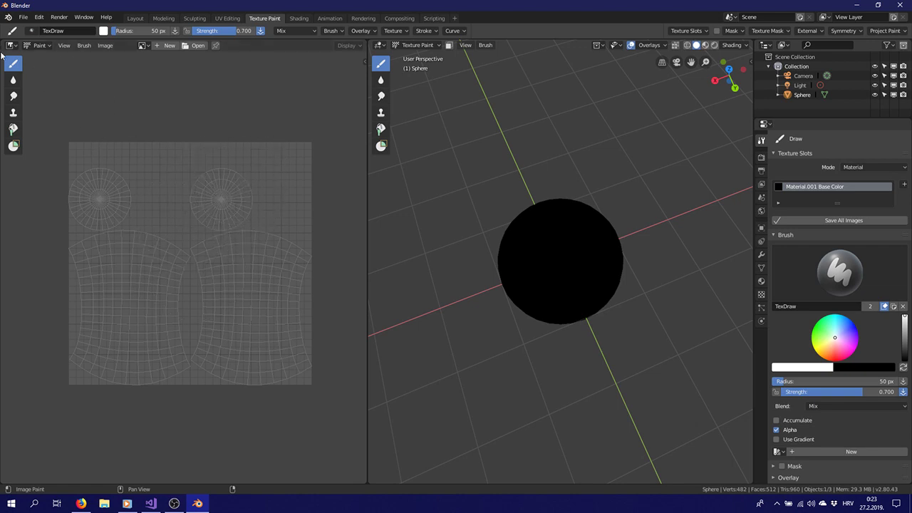
pyautogui.click(144, 46)
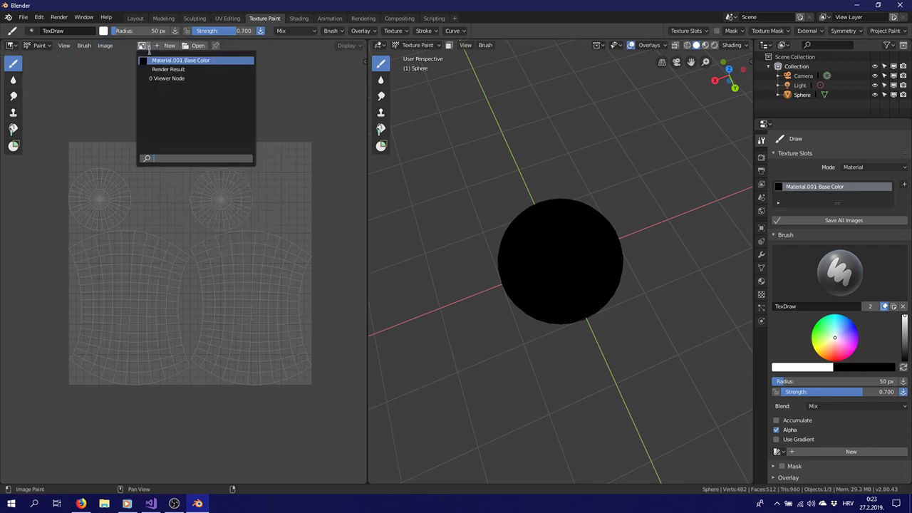
pyautogui.click(163, 61)
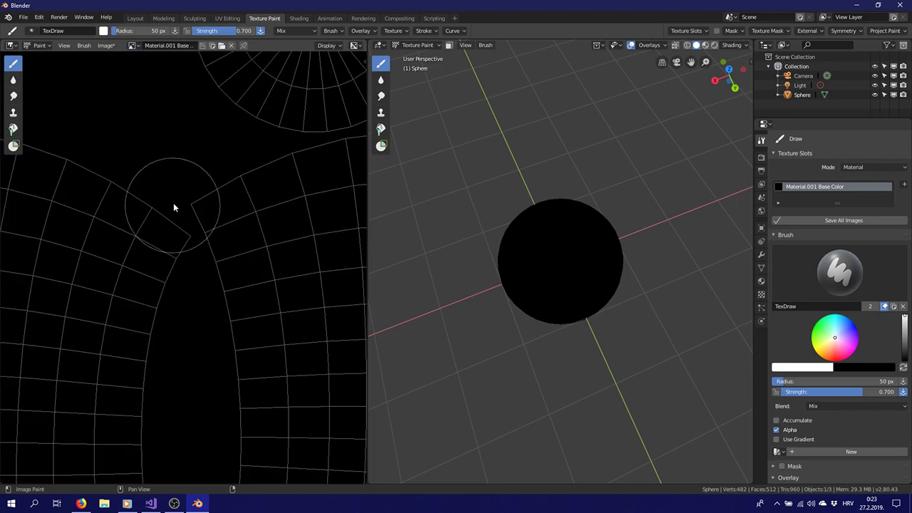
# Paint a white loop over the upper-right circular UV island
pyautogui.scroll(-3, 173, 200)
pyautogui.scroll(-2, 242, 181)
pyautogui.scroll(2, 220, 186)
pyautogui.scroll(-2, 219, 187)
pyautogui.scroll(1, 218, 188)
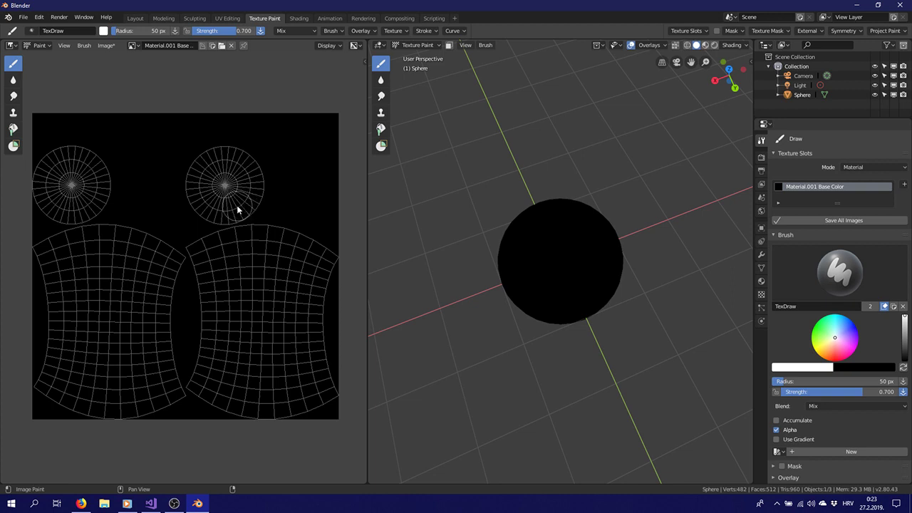
pyautogui.moveTo(238, 203)
pyautogui.mouseDown()
pyautogui.moveTo(200, 208)
pyautogui.moveTo(197, 178)
pyautogui.moveTo(227, 157)
pyautogui.moveTo(254, 173)
pyautogui.moveTo(255, 196)
pyautogui.moveTo(224, 213)
pyautogui.moveTo(213, 209)
pyautogui.moveTo(202, 167)
pyautogui.moveTo(227, 155)
pyautogui.moveTo(252, 178)
pyautogui.moveTo(210, 193)
pyautogui.moveTo(250, 172)
pyautogui.moveTo(250, 201)
pyautogui.moveTo(220, 215)
pyautogui.moveTo(199, 195)
pyautogui.moveTo(197, 162)
pyautogui.moveTo(221, 147)
pyautogui.moveTo(249, 160)
pyautogui.moveTo(251, 192)
pyautogui.mouseUp()
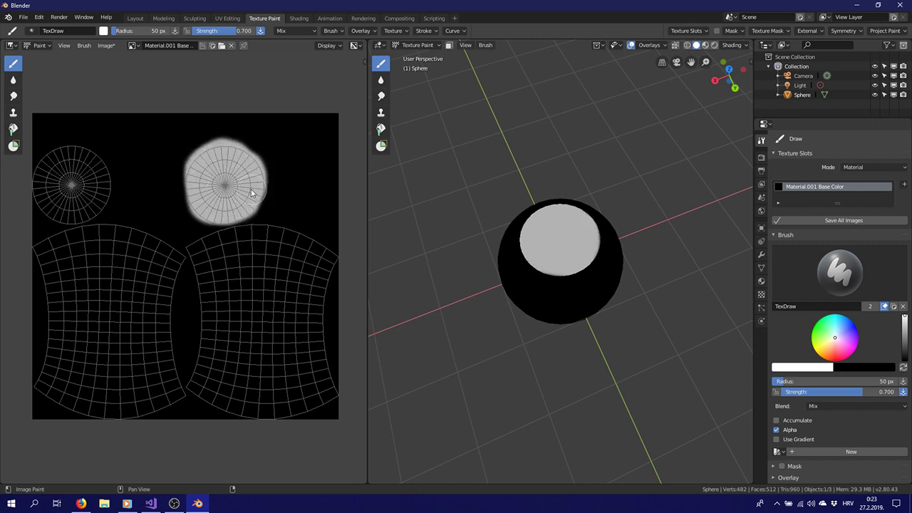
# In UV Editing, box-select both circular cap islands and move them slightly higher
pyautogui.click(227, 18)
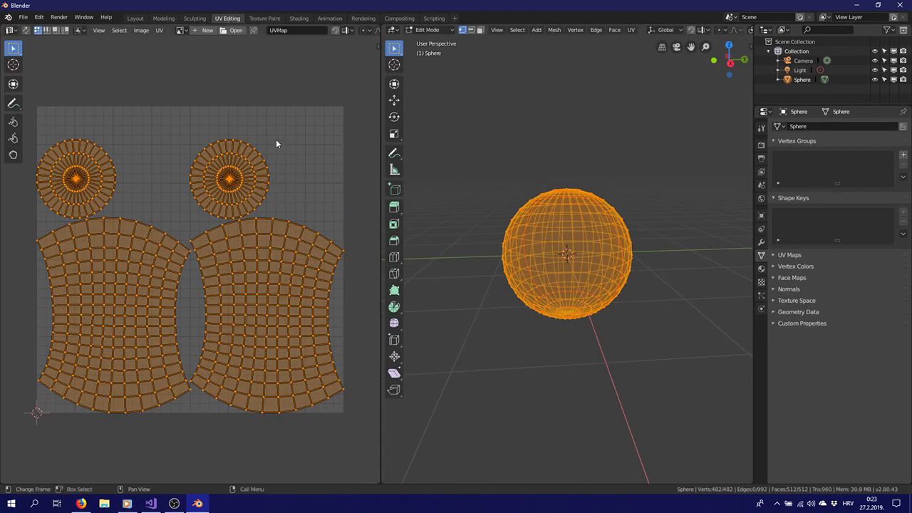
pyautogui.press('b')
pyautogui.press('Escape')
pyautogui.click(281, 114)
pyautogui.press('b')
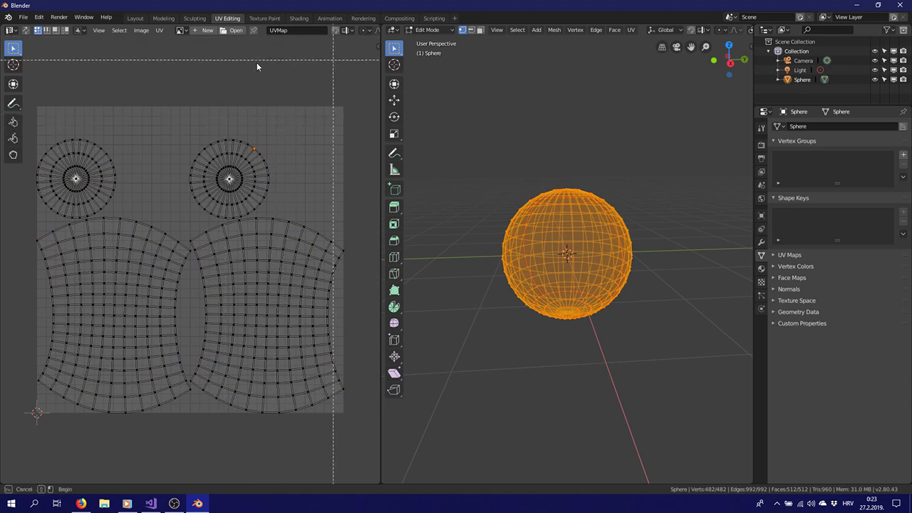
pyautogui.press('Escape')
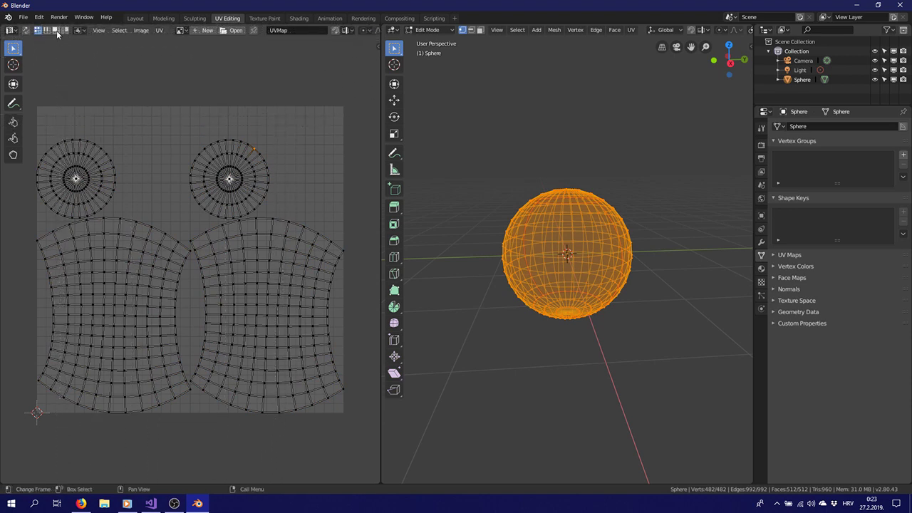
pyautogui.press('b')
pyautogui.moveTo(283, 114); pyautogui.dragTo(19, 219)
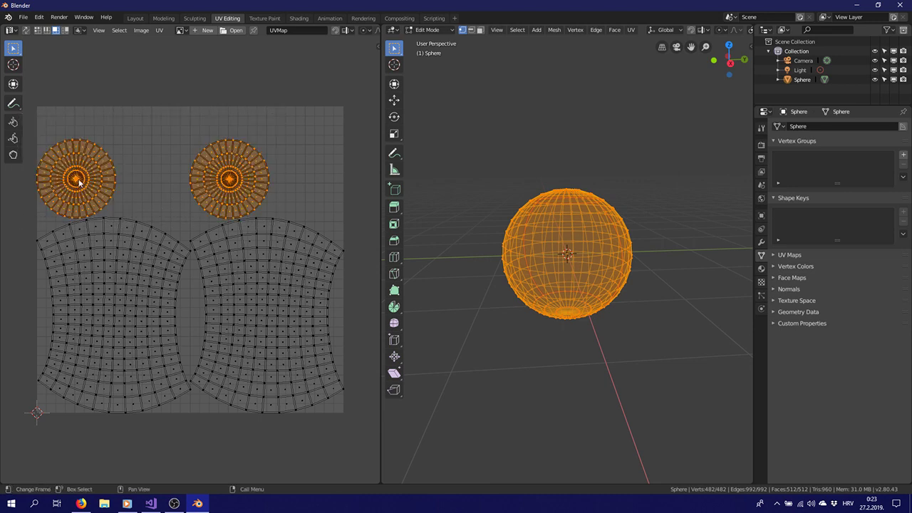
pyautogui.press('g')
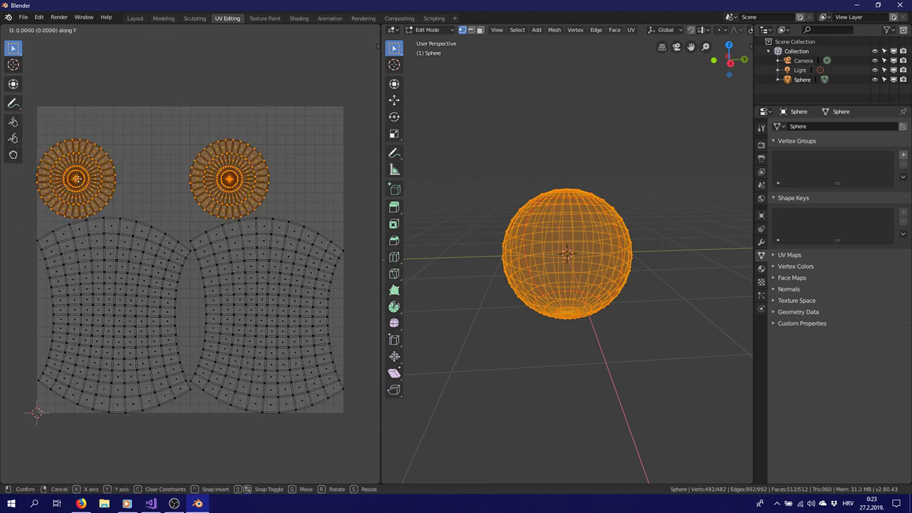
pyautogui.click(84, 157)
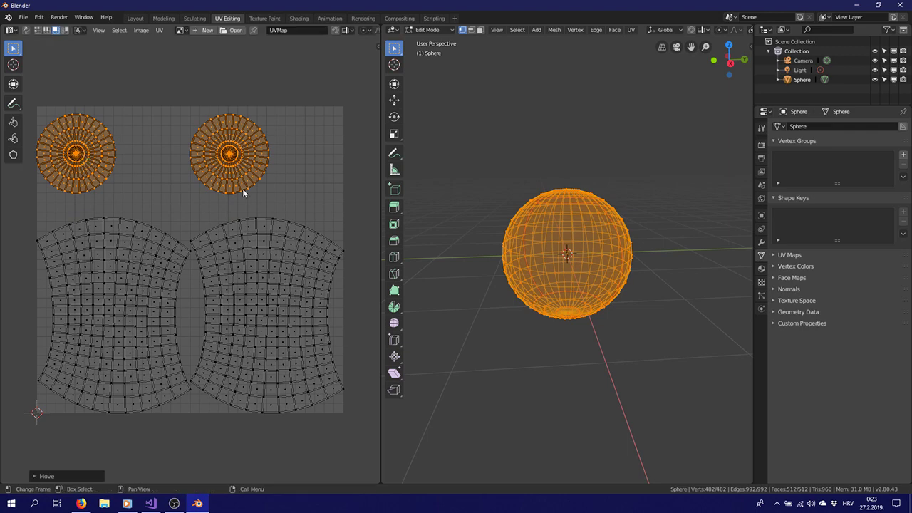
# Back in Texture Paint, paint more white over the upper-right disc
pyautogui.press('a')
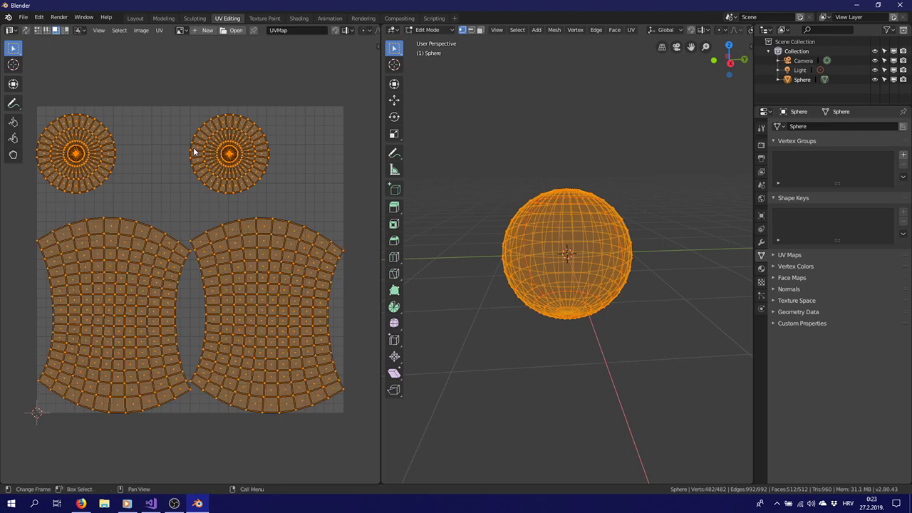
pyautogui.click(264, 17)
pyautogui.moveTo(213, 153)
pyautogui.mouseDown()
pyautogui.moveTo(191, 180)
pyautogui.moveTo(208, 123)
pyautogui.moveTo(254, 146)
pyautogui.moveTo(230, 166)
pyautogui.moveTo(256, 150)
pyautogui.moveTo(194, 148)
pyautogui.moveTo(213, 194)
pyautogui.moveTo(245, 137)
pyautogui.moveTo(200, 162)
pyautogui.moveTo(246, 161)
pyautogui.moveTo(229, 190)
pyautogui.mouseUp()
pyautogui.moveTo(211, 137)
pyautogui.mouseDown()
pyautogui.moveTo(251, 134)
pyautogui.moveTo(256, 158)
pyautogui.moveTo(227, 130)
pyautogui.moveTo(202, 140)
pyautogui.moveTo(182, 159)
pyautogui.moveTo(186, 170)
pyautogui.mouseUp()
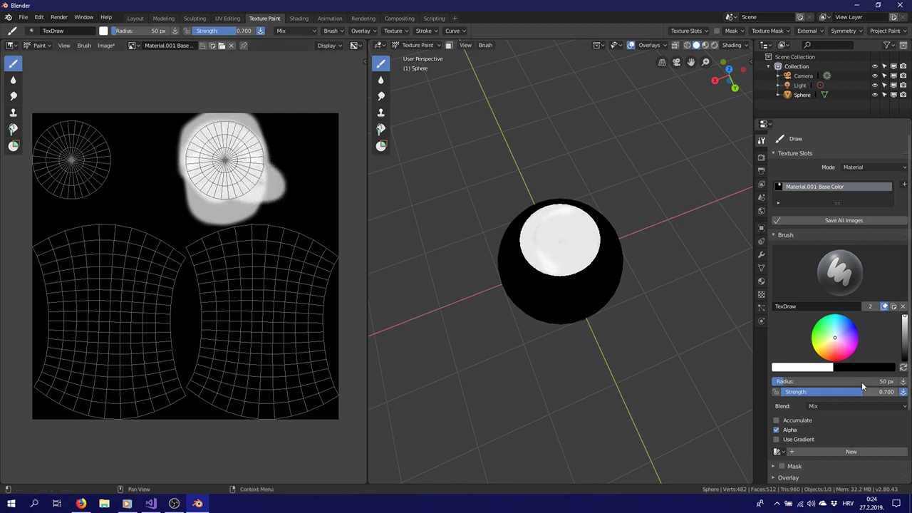
# Set the brush colour to black and the brush radius to 25 px
pyautogui.click(796, 369)
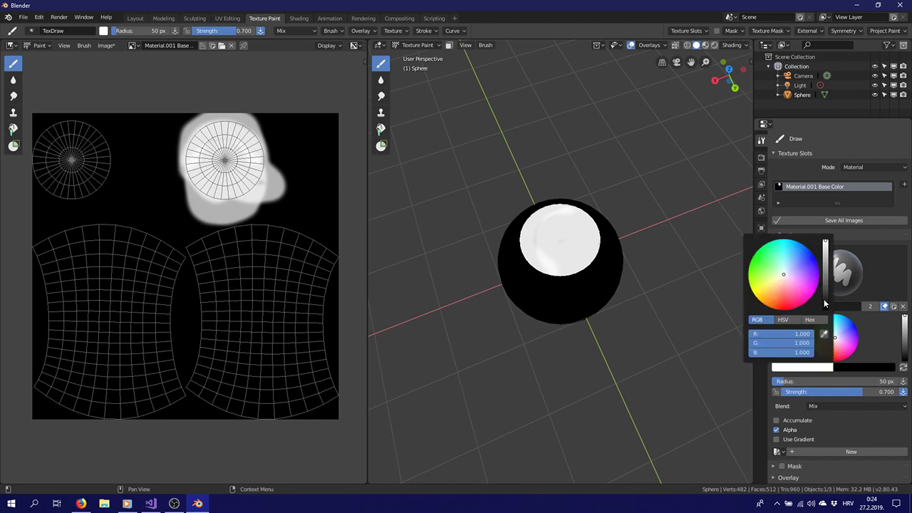
pyautogui.moveTo(824, 300); pyautogui.dragTo(825, 311)
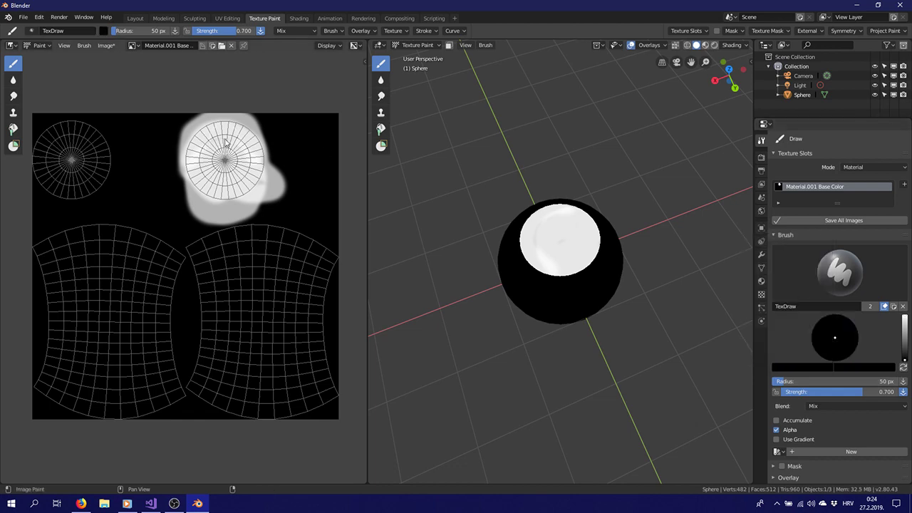
pyautogui.scroll(6, 226, 143)
pyautogui.scroll(-3, 204, 155)
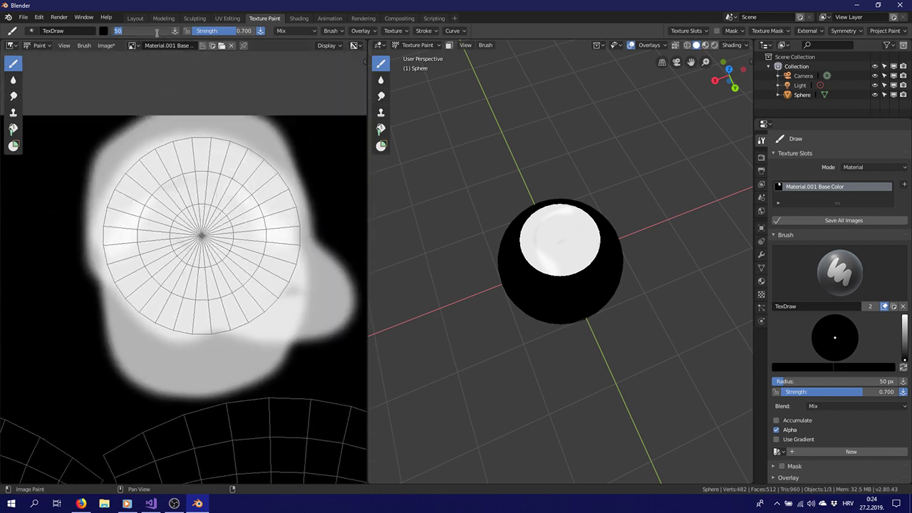
pyautogui.press('Return')
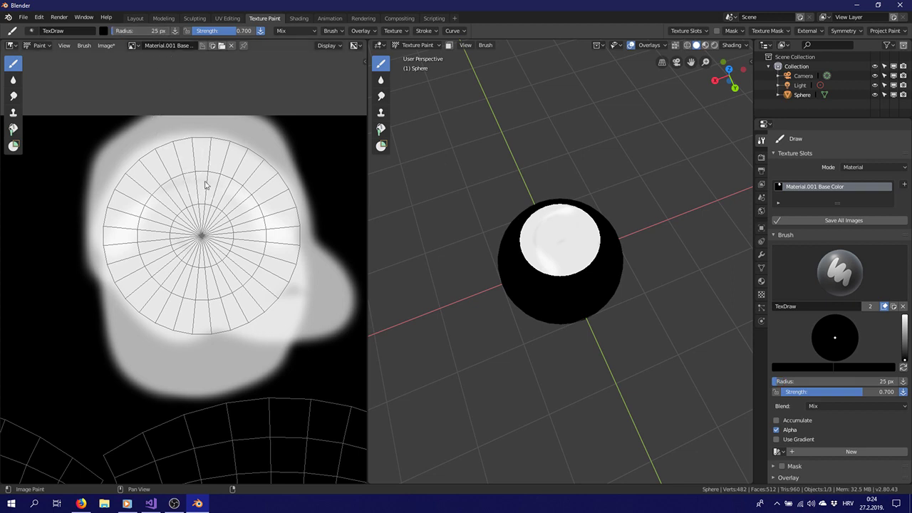
# Paint a dark 8 onto the white disc
pyautogui.click(199, 167)
pyautogui.moveTo(170, 182)
pyautogui.mouseDown()
pyautogui.moveTo(187, 230)
pyautogui.moveTo(238, 241)
pyautogui.moveTo(250, 269)
pyautogui.moveTo(248, 288)
pyautogui.moveTo(226, 304)
pyautogui.moveTo(170, 306)
pyautogui.mouseUp()
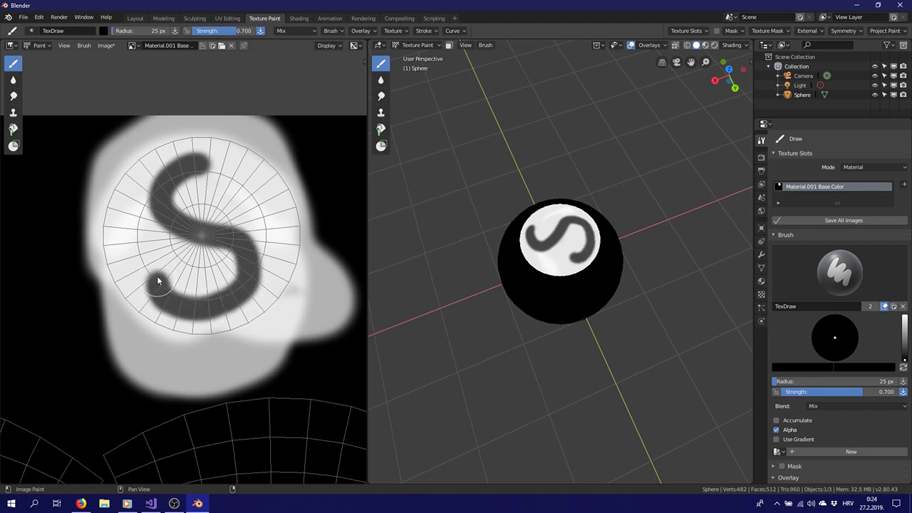
pyautogui.moveTo(157, 273)
pyautogui.mouseDown()
pyautogui.moveTo(182, 239)
pyautogui.moveTo(235, 206)
pyautogui.mouseUp()
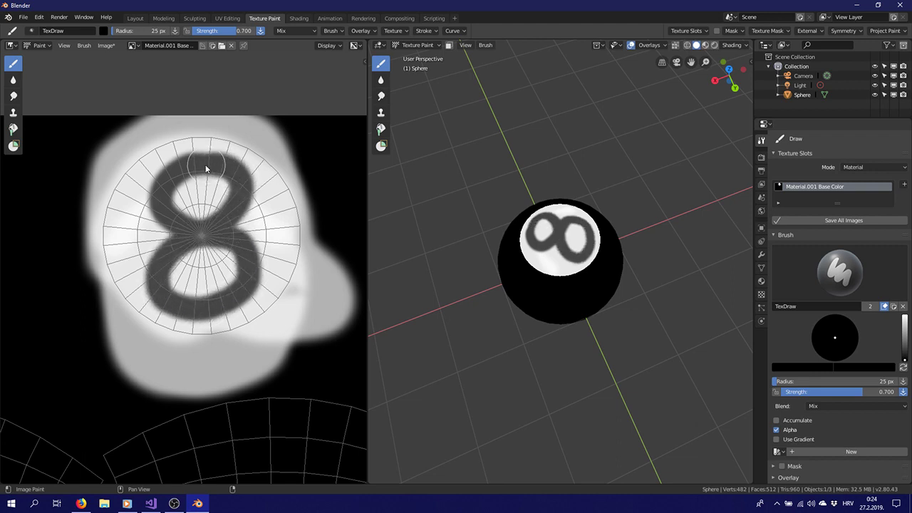
pyautogui.scroll(-1, 848, 367)
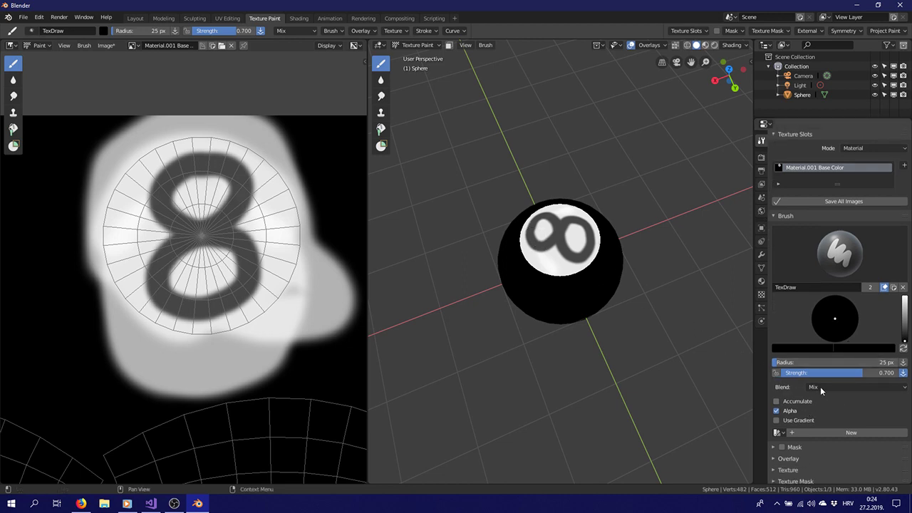
# Set the brush blend to Darken and retrace the 8 in solid black
pyautogui.click(831, 387)
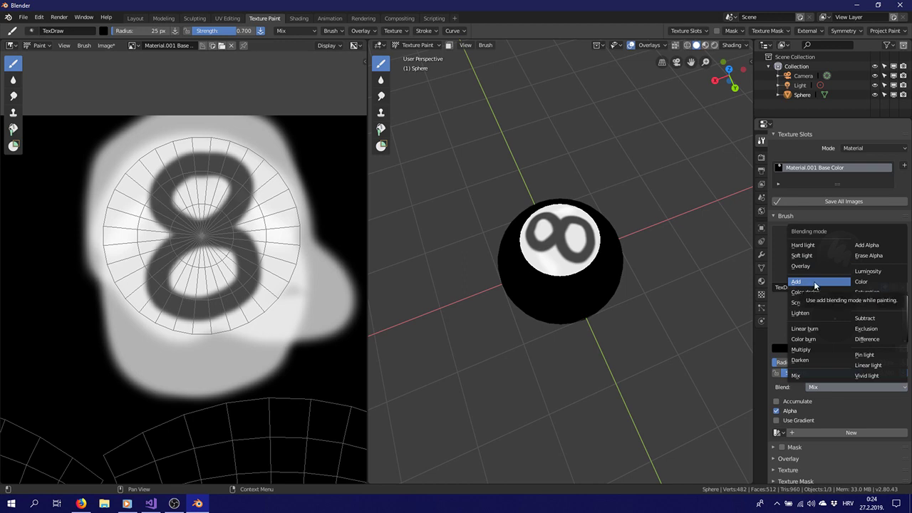
pyautogui.click(817, 363)
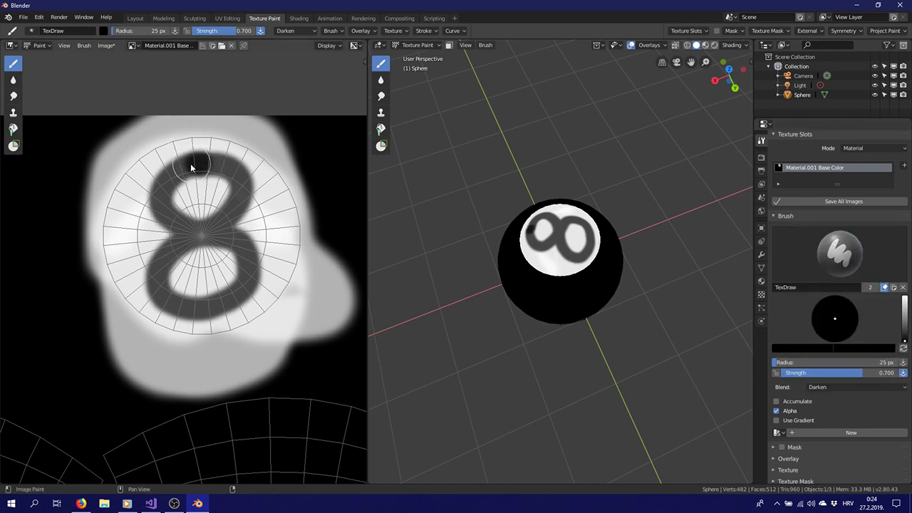
pyautogui.moveTo(190, 167)
pyautogui.mouseDown()
pyautogui.moveTo(171, 175)
pyautogui.moveTo(159, 198)
pyautogui.moveTo(211, 237)
pyautogui.moveTo(239, 242)
pyautogui.moveTo(249, 263)
pyautogui.moveTo(244, 291)
pyautogui.moveTo(220, 305)
pyautogui.moveTo(179, 305)
pyautogui.moveTo(155, 281)
pyautogui.moveTo(171, 245)
pyautogui.moveTo(208, 233)
pyautogui.moveTo(240, 187)
pyautogui.moveTo(238, 171)
pyautogui.moveTo(205, 166)
pyautogui.mouseUp()
pyautogui.scroll(-4, 221, 285)
pyautogui.moveTo(156, 346)
pyautogui.mouseDown(button='middle')
pyautogui.moveTo(235, 249)
pyautogui.moveTo(197, 247)
pyautogui.mouseUp(button='middle')
pyautogui.moveTo(682, 340); pyautogui.dragTo(605, 350, button='middle')
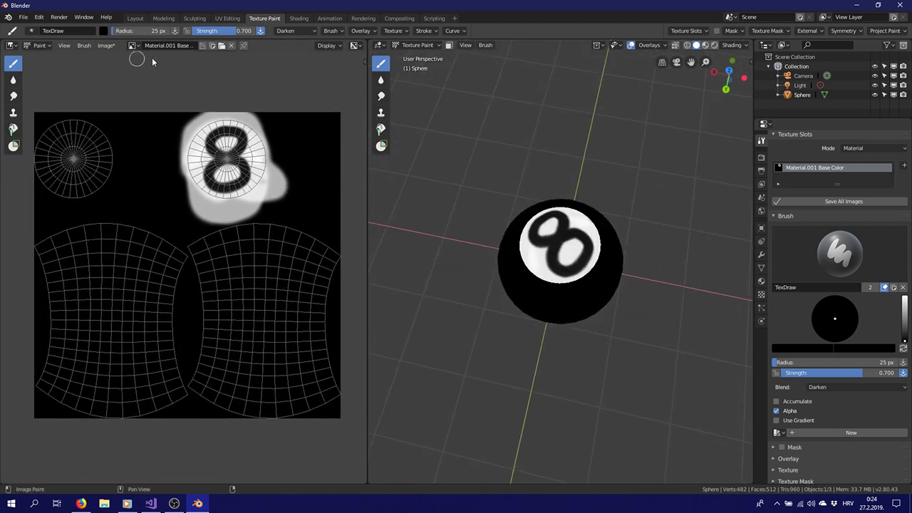
# Rename the texture image from Material.001 Base Color to 8ball
pyautogui.doubleClick(836, 167)
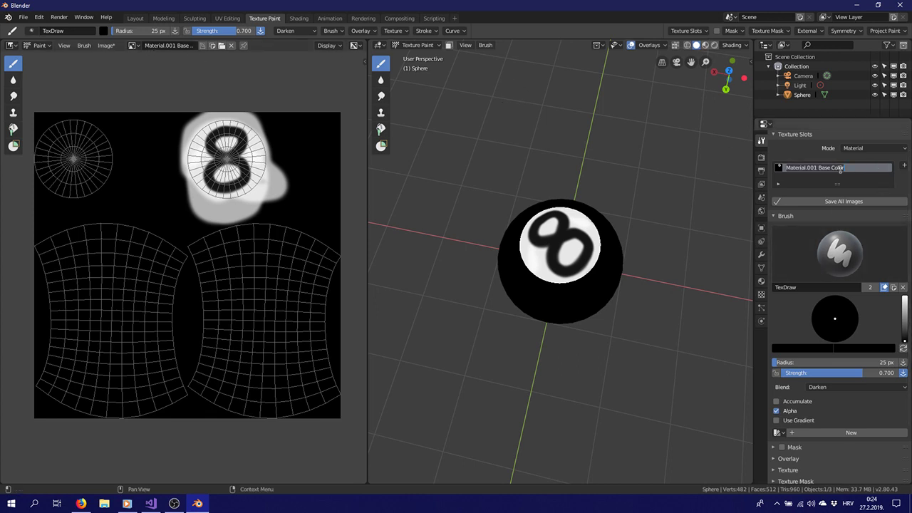
pyautogui.write('8ball')
pyautogui.press('Return')
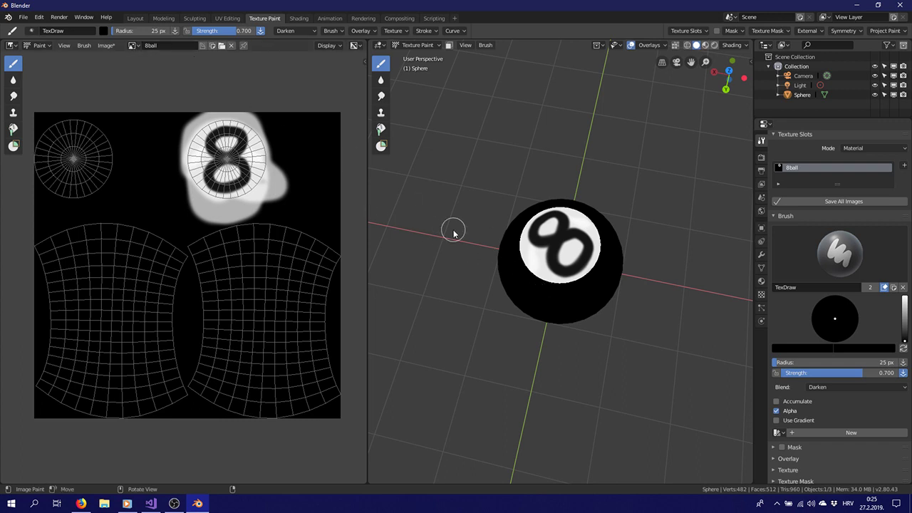
# Save the painted texture as 8ball.png in Documents\Models
pyautogui.click(136, 45)
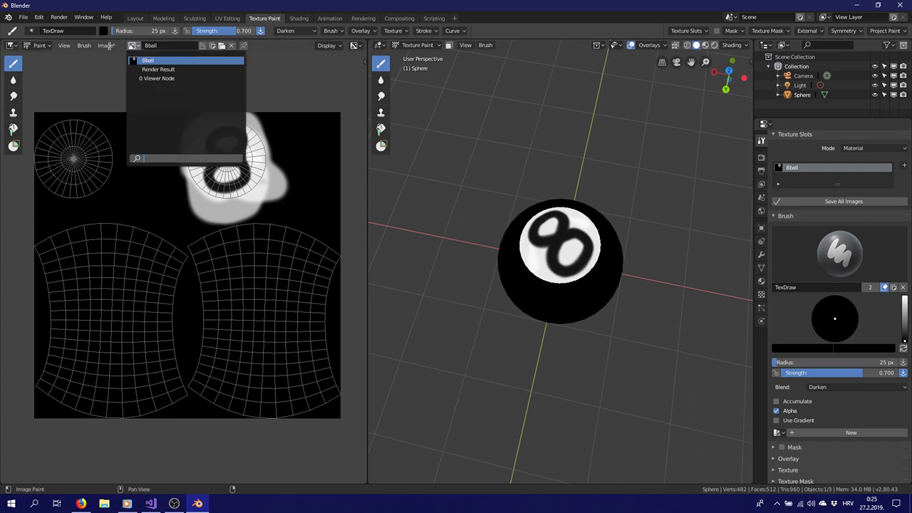
pyautogui.click(105, 45)
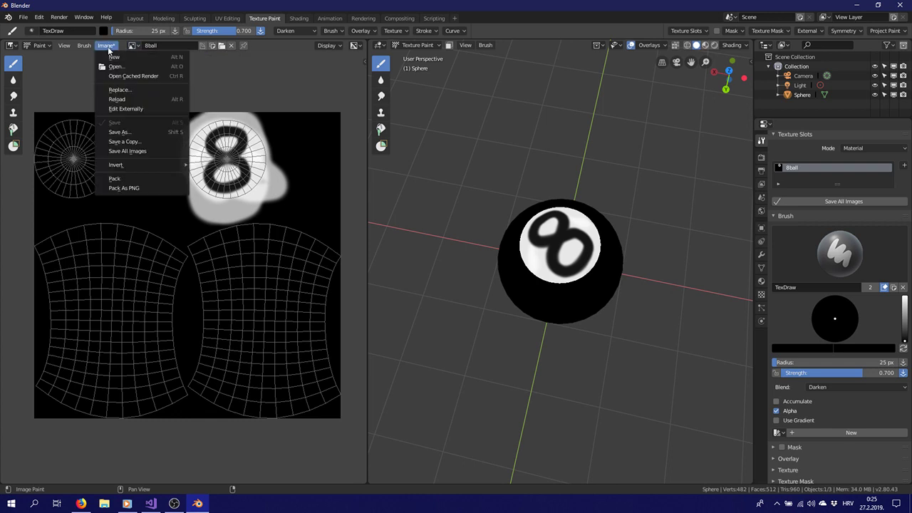
pyautogui.click(154, 131)
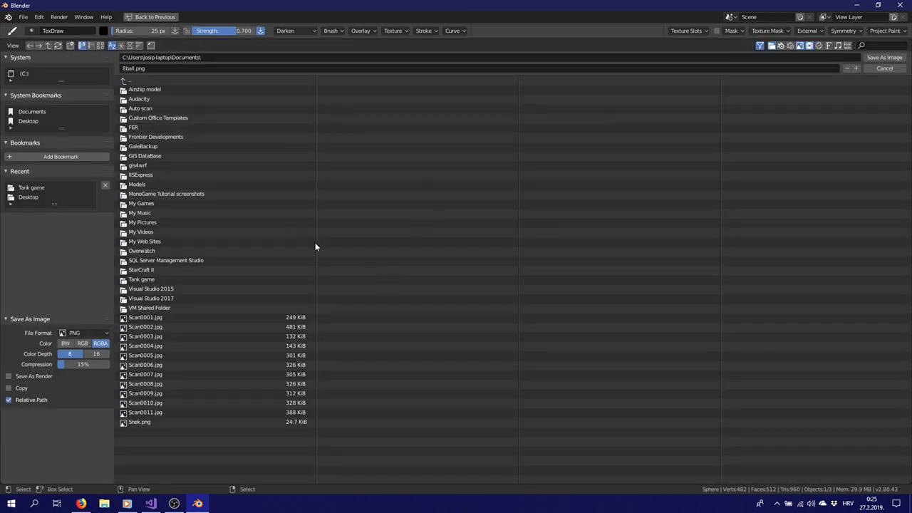
pyautogui.click(147, 183)
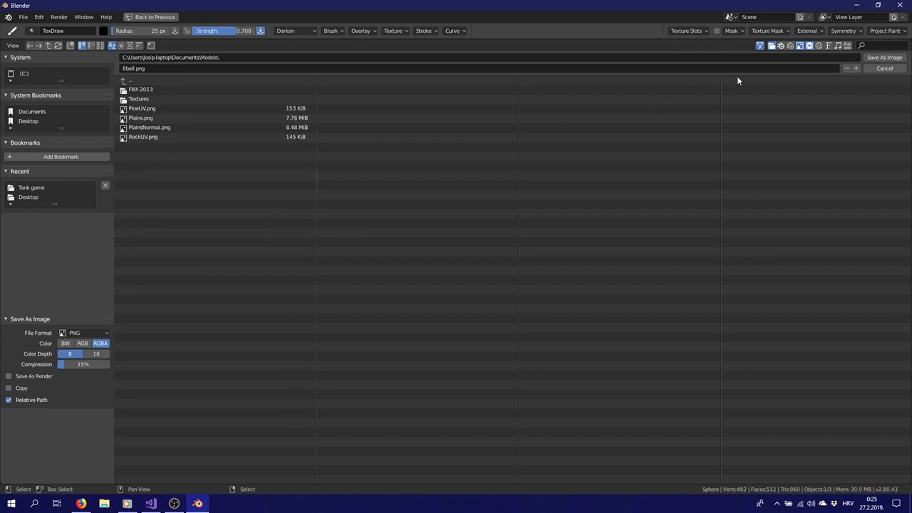
pyautogui.click(873, 61)
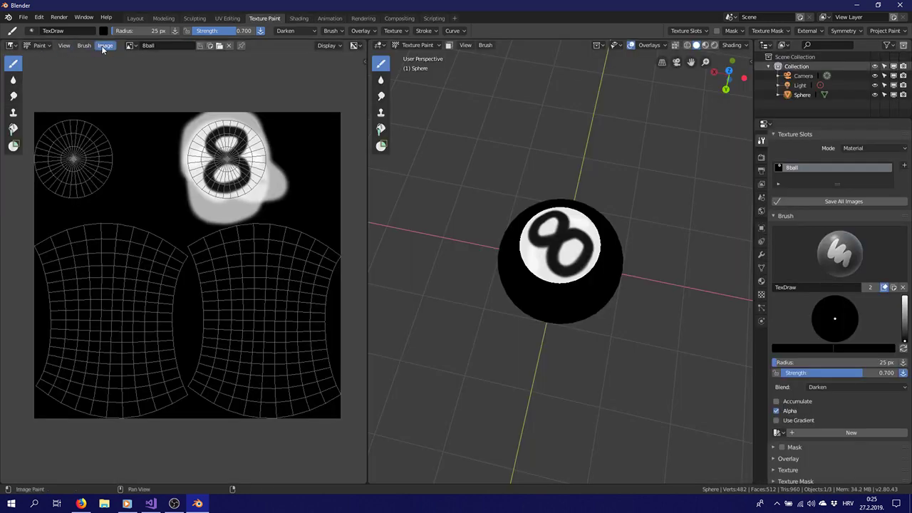
# Start an FBX export into the Models folder, then cancel it
pyautogui.click(24, 17)
pyautogui.moveTo(64, 204)
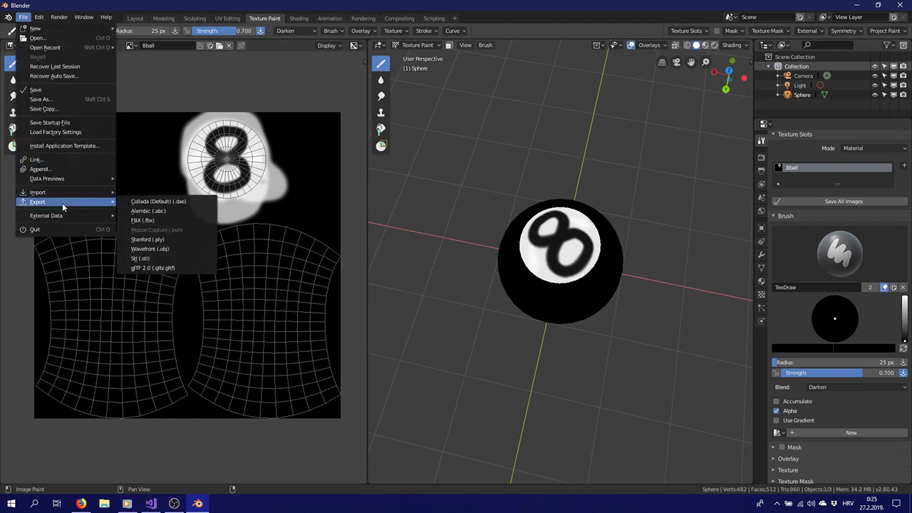
pyautogui.click(146, 221)
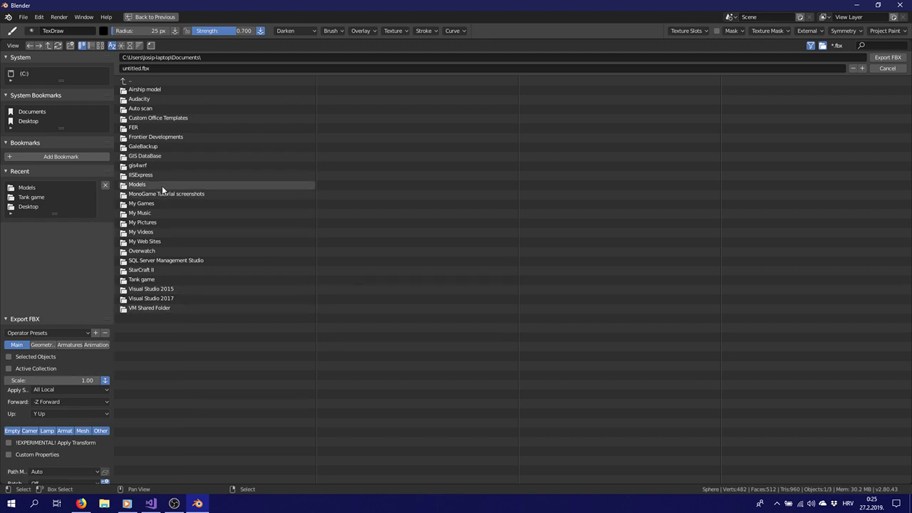
pyautogui.doubleClick(158, 186)
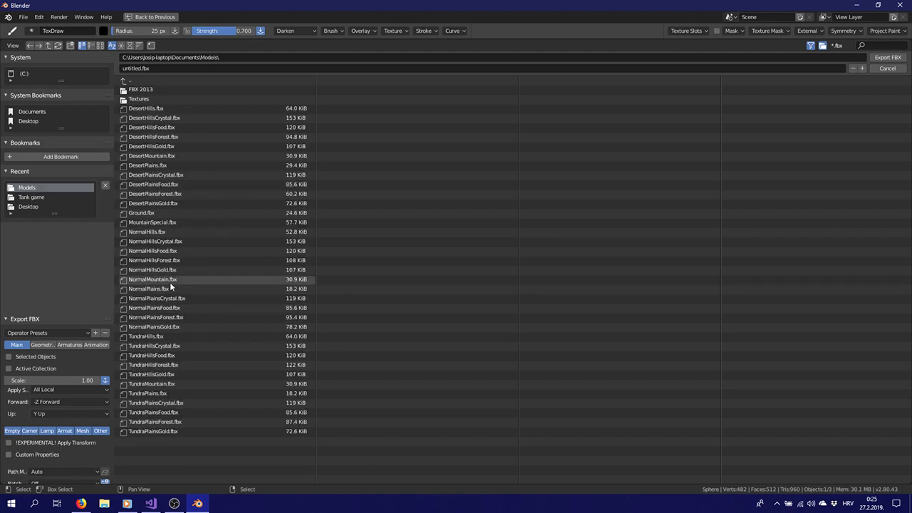
pyautogui.click(169, 18)
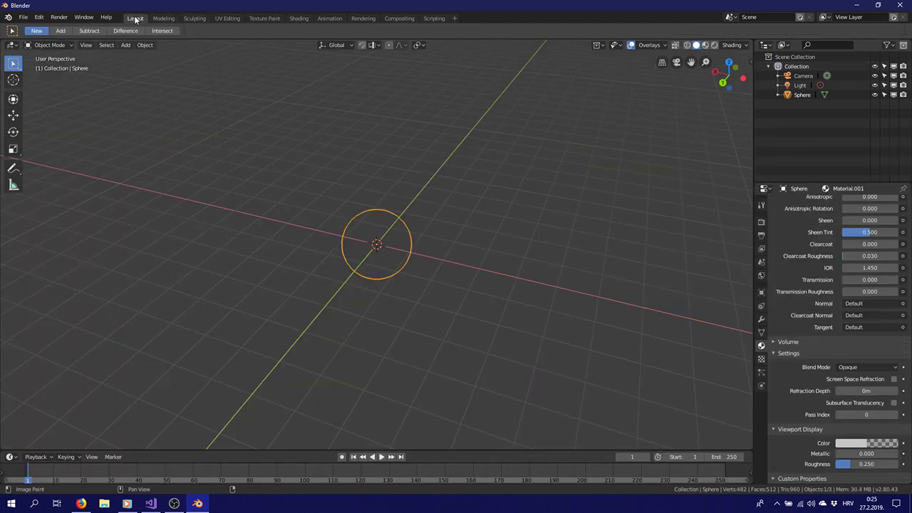
# Show the sphere in Layout with material preview and open its Modifier properties
pyautogui.click(135, 18)
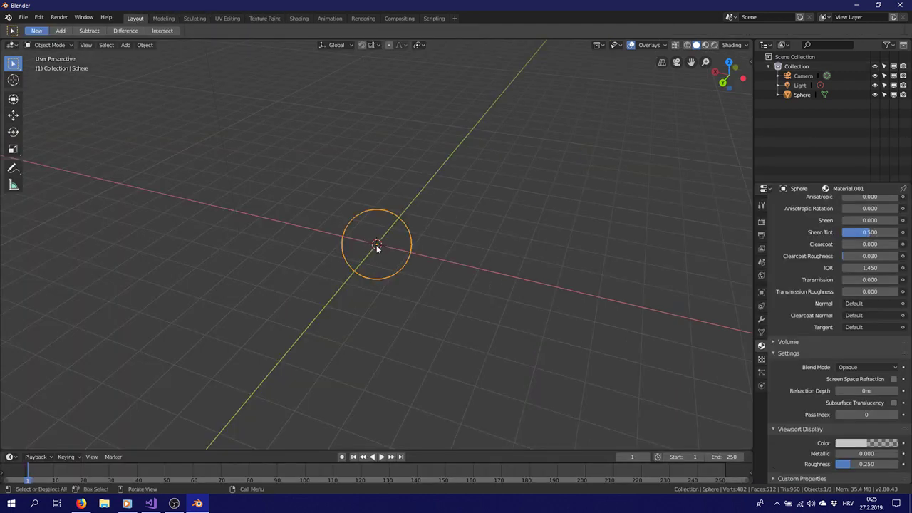
pyautogui.click(705, 45)
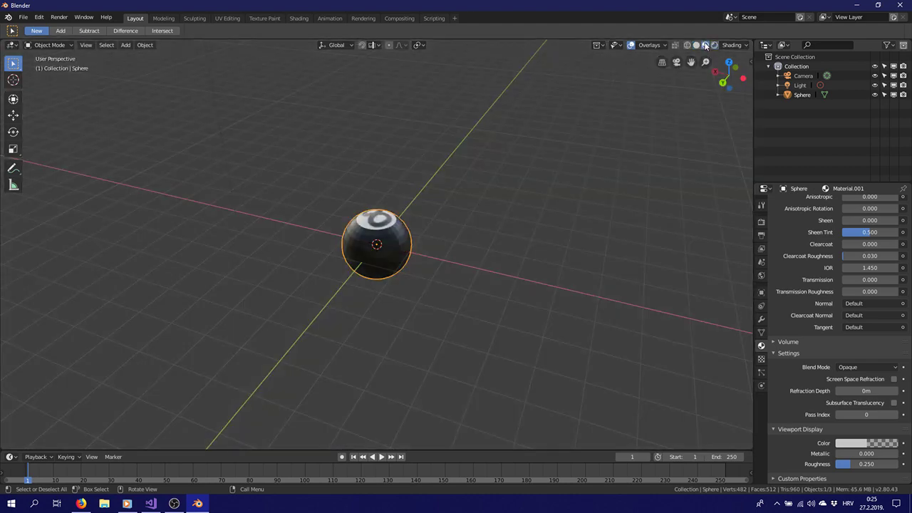
pyautogui.moveTo(488, 221); pyautogui.dragTo(451, 228, button='middle')
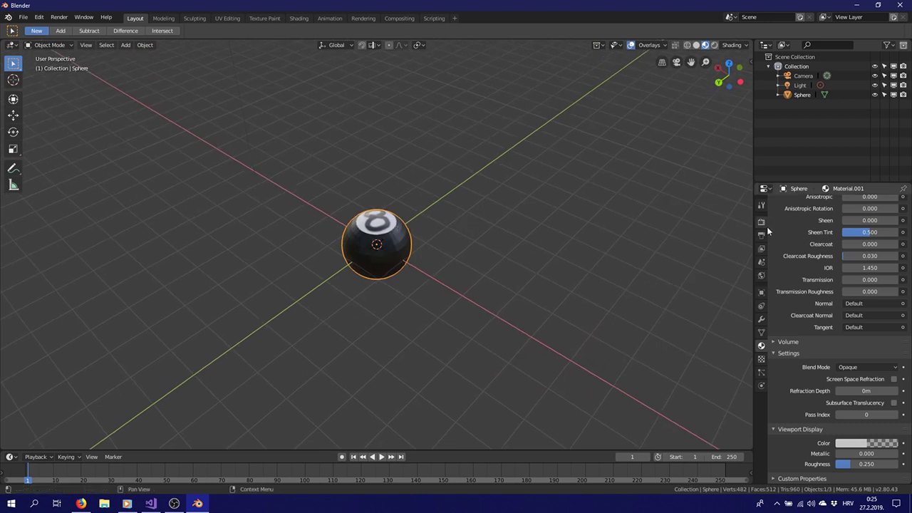
pyautogui.click(761, 319)
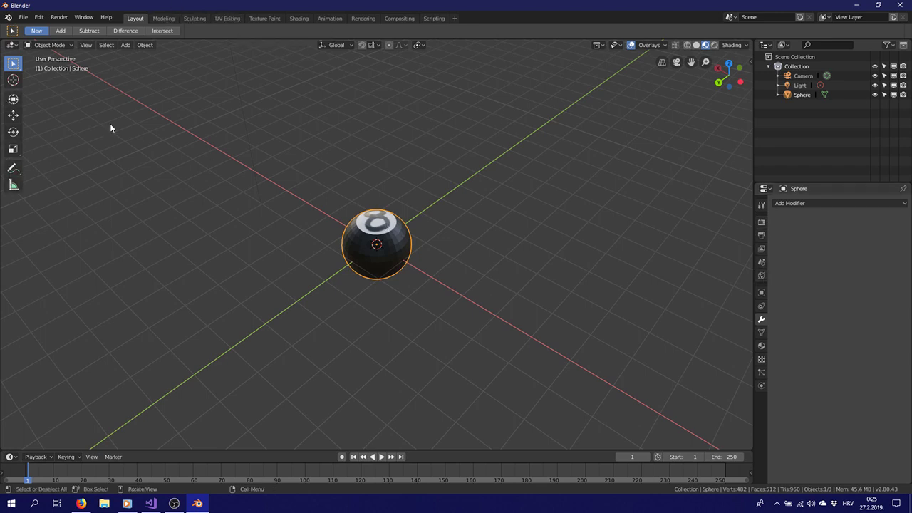
# Apply Shade Smooth to all the 8-ball sphere's faces and return to Object Mode
pyautogui.press('Tab')
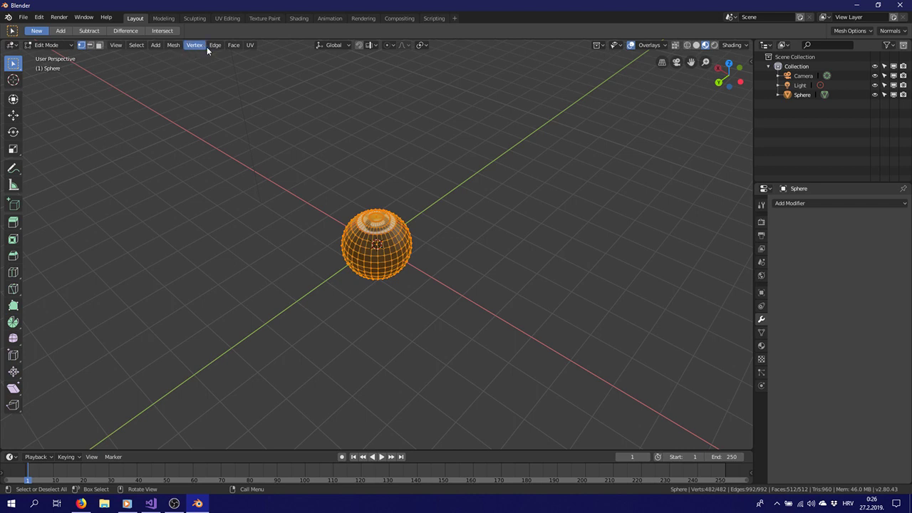
pyautogui.click(233, 45)
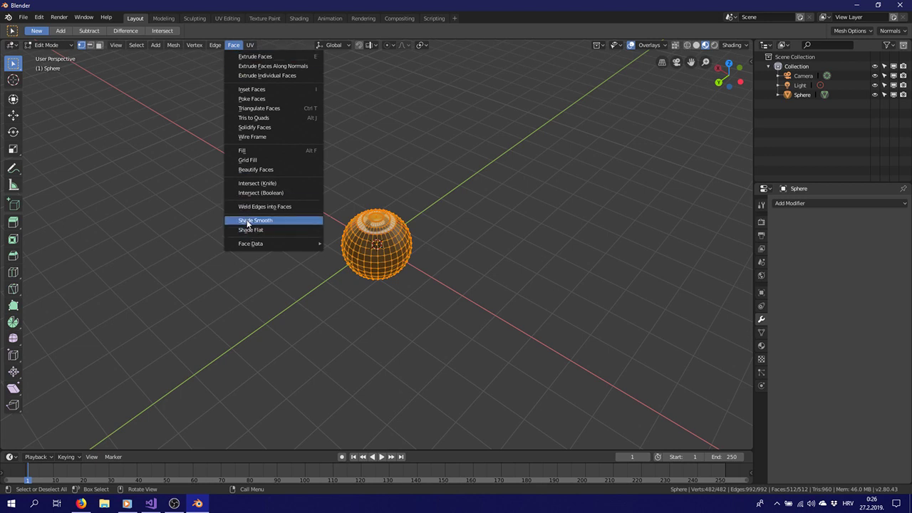
pyautogui.click(249, 232)
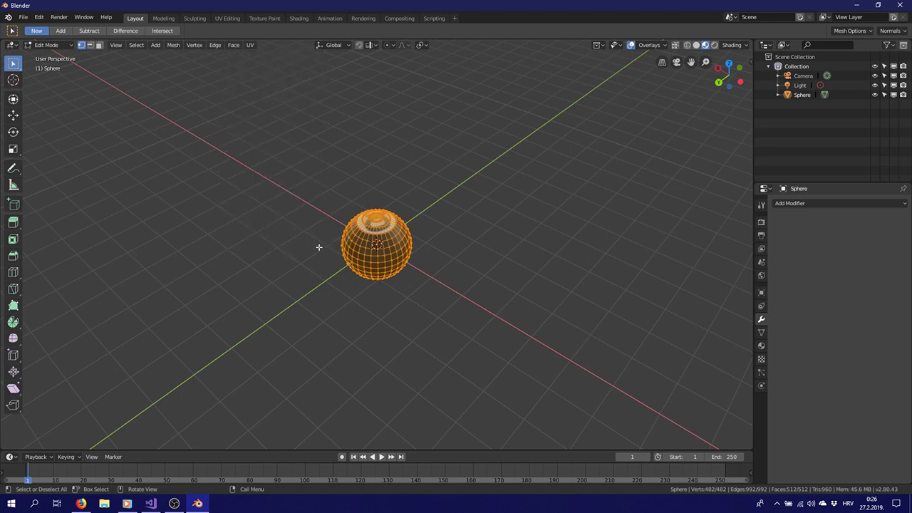
pyautogui.press('Tab')
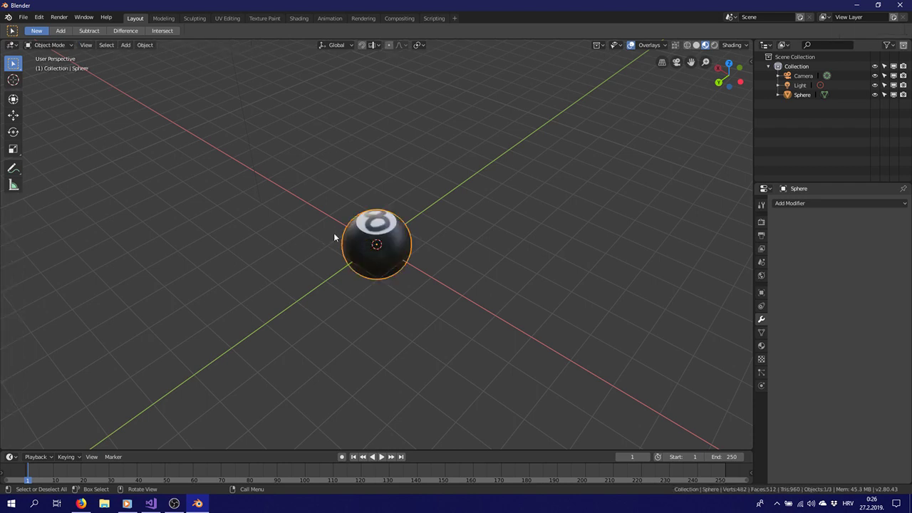
pyautogui.moveTo(334, 235); pyautogui.dragTo(178, 150, button='middle')
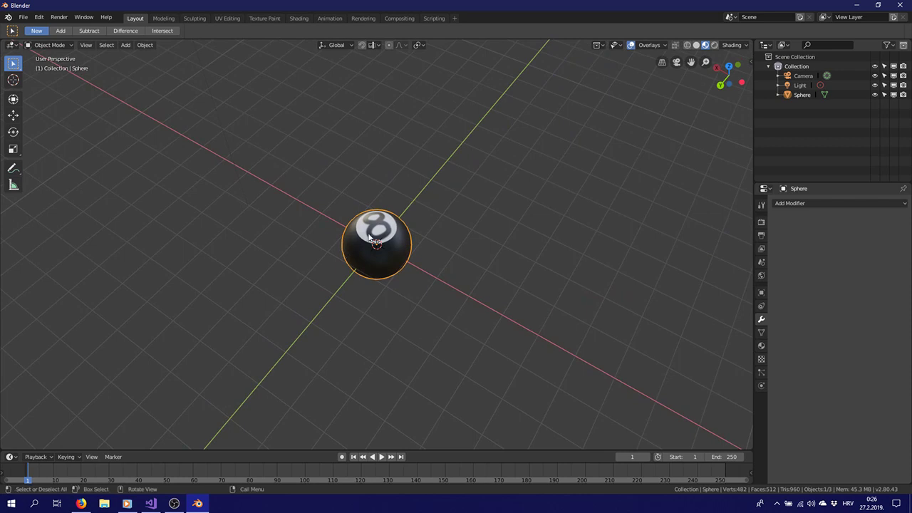
# Export only the selected sphere as untitled.fbx into Models, with Path Mode set to Strip Path
pyautogui.click(23, 18)
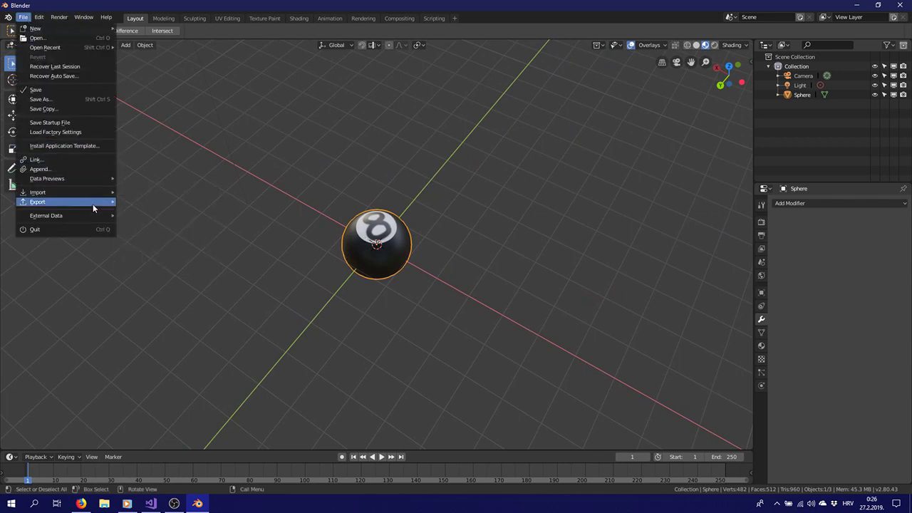
pyautogui.moveTo(112, 204)
pyautogui.click(143, 220)
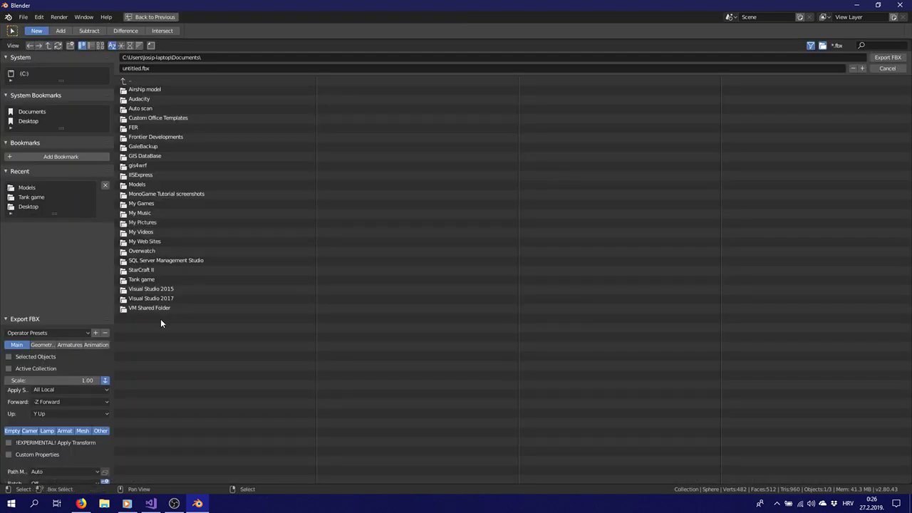
pyautogui.scroll(-1, 47, 420)
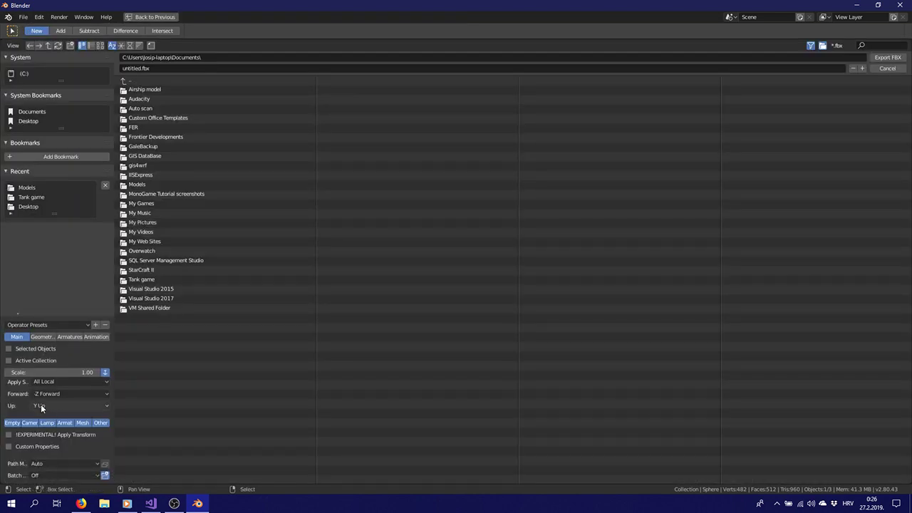
pyautogui.click(9, 348)
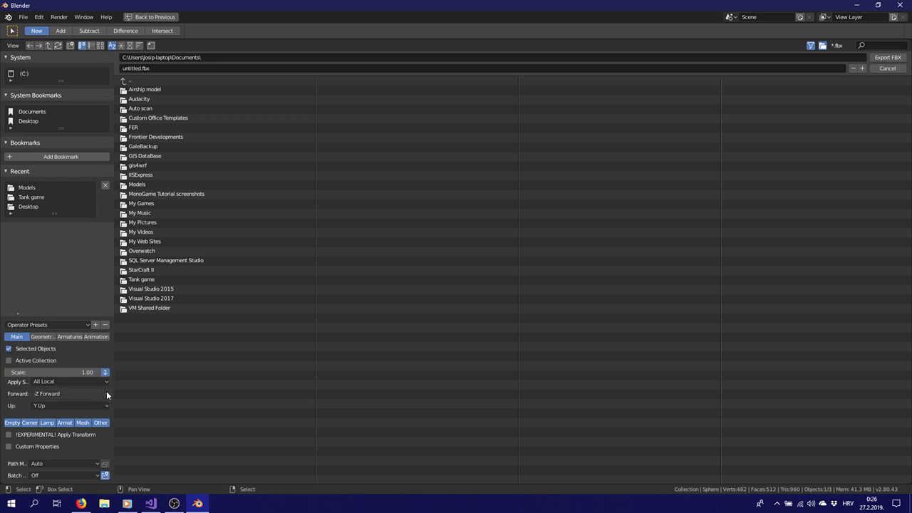
pyautogui.click(144, 187)
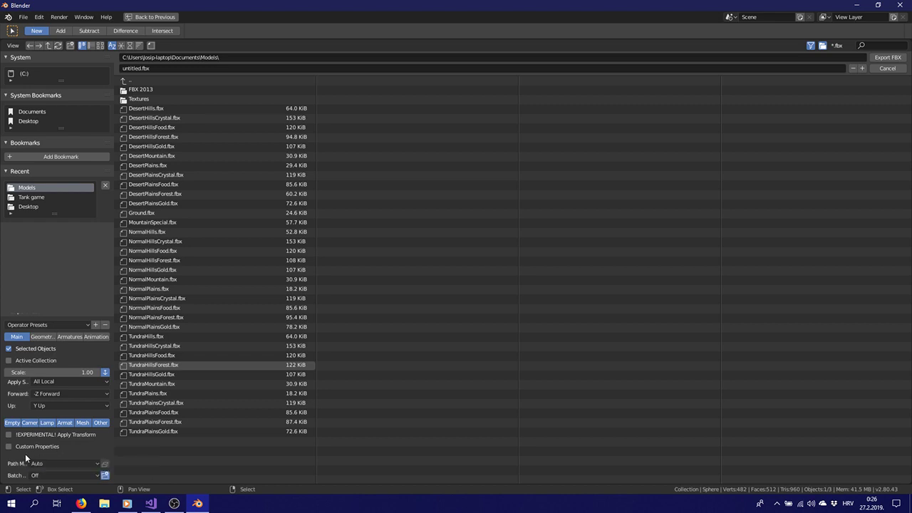
pyautogui.click(70, 464)
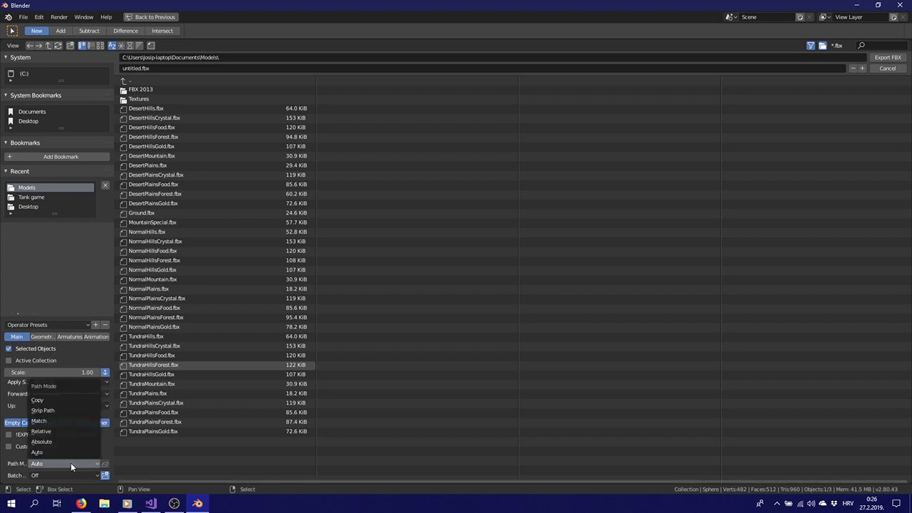
pyautogui.click(69, 410)
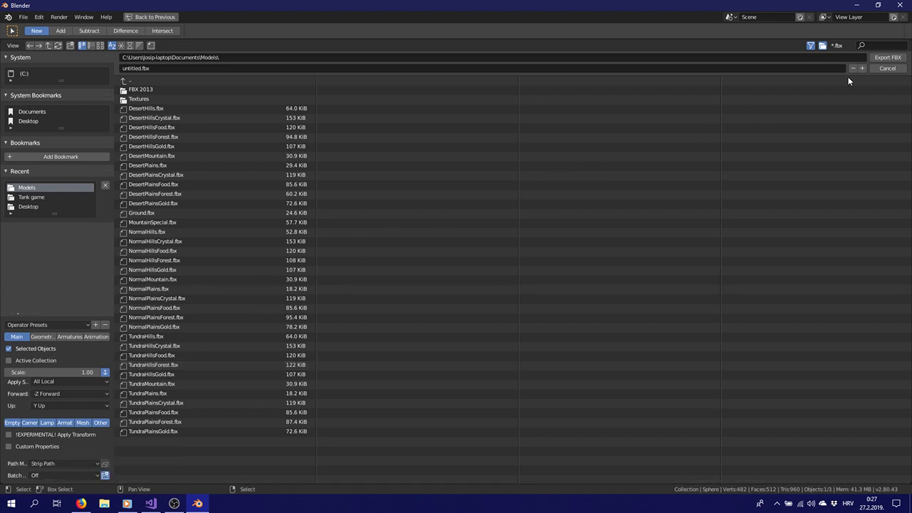
pyautogui.click(877, 60)
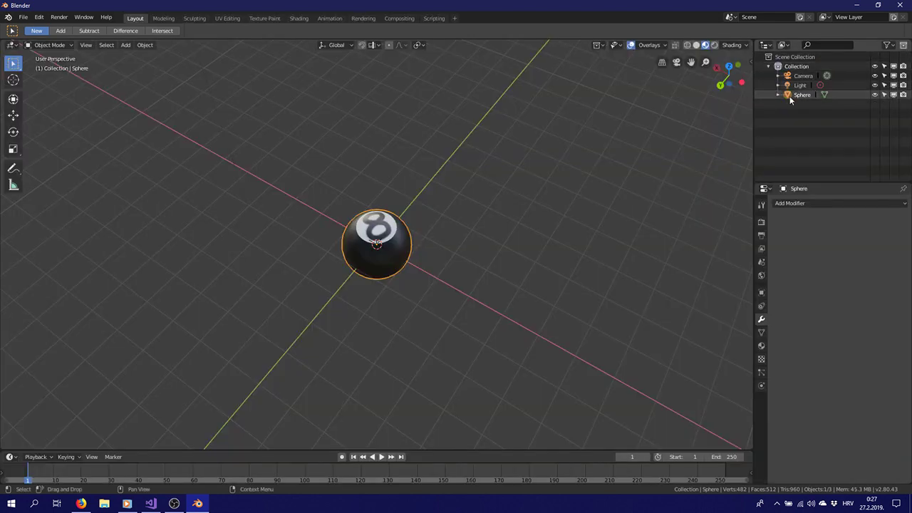
# Open Content/Content.mgcb from the Tank Wars Solution Explorer in the MonoGame Pipeline Tool
pyautogui.click(151, 504)
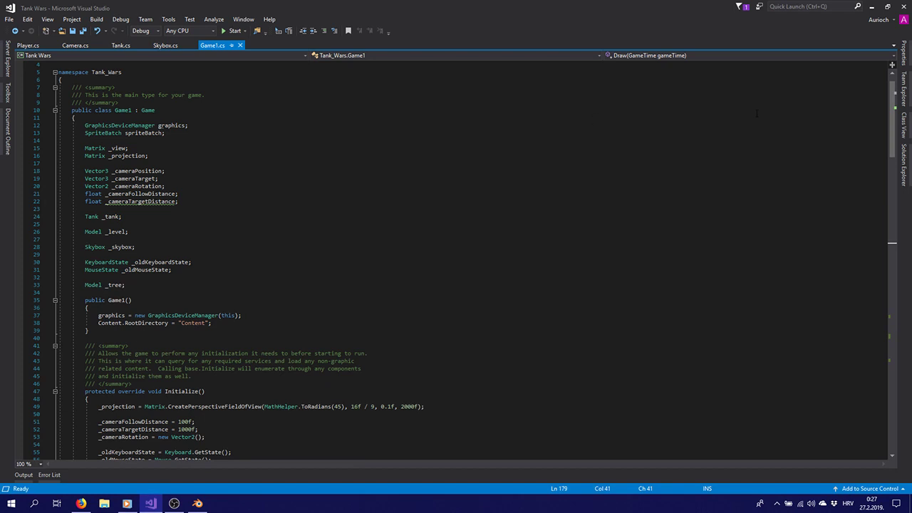
pyautogui.click(902, 165)
pyautogui.click(903, 170)
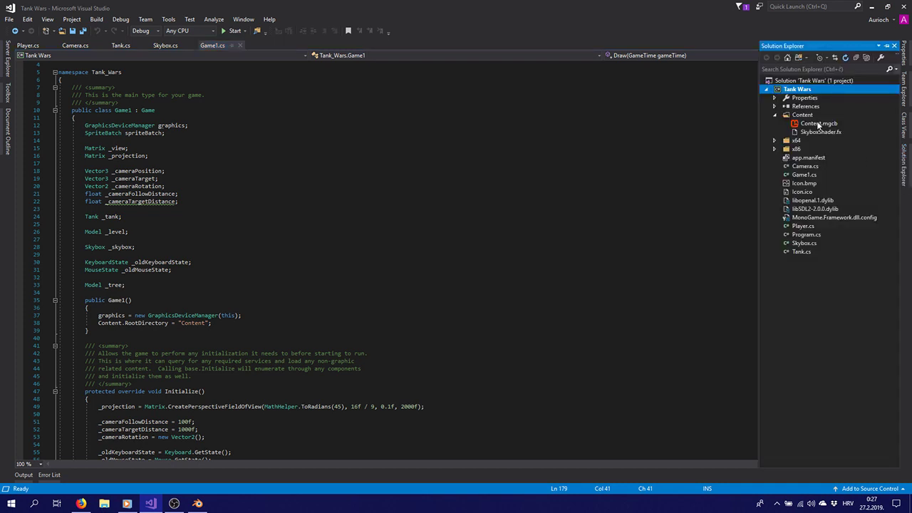
pyautogui.click(817, 124)
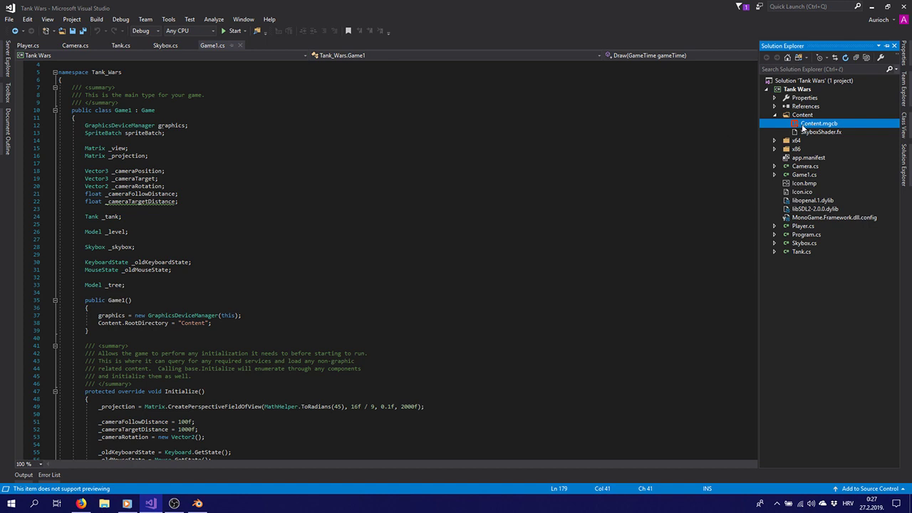
pyautogui.doubleClick(801, 124)
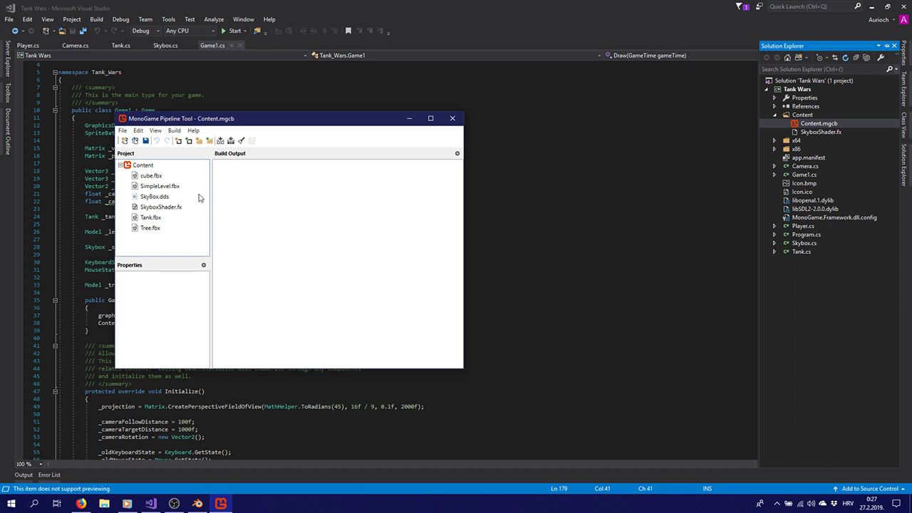
# Add untitled.fbx from Documents\Models to the Content root as an existing item
pyautogui.click(141, 166)
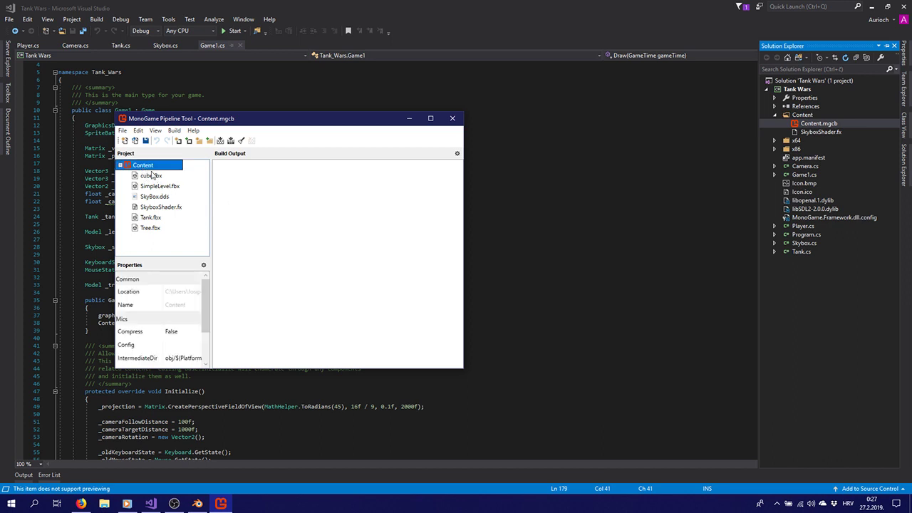
pyautogui.rightClick(147, 169)
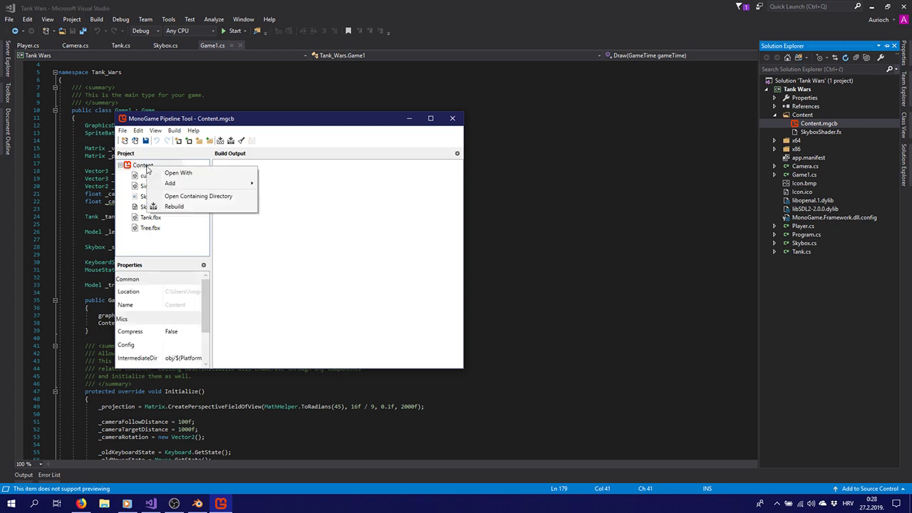
pyautogui.moveTo(217, 184)
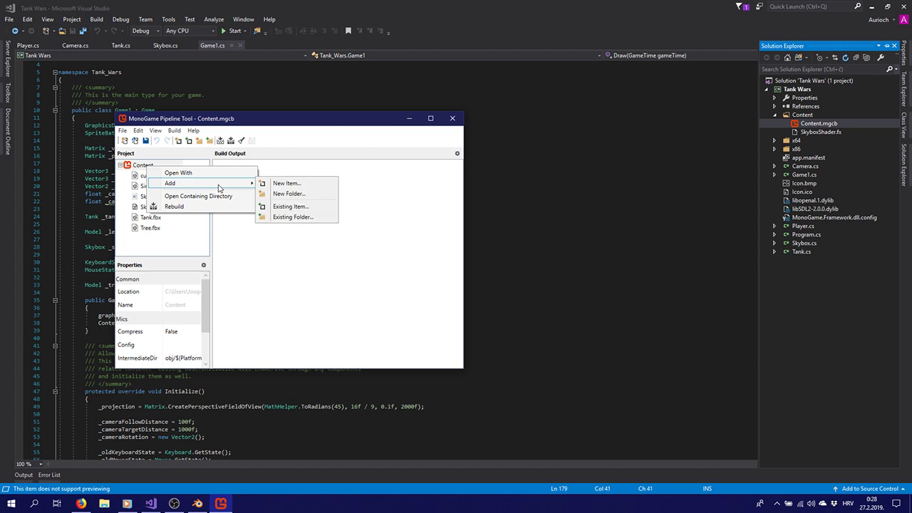
pyautogui.click(287, 205)
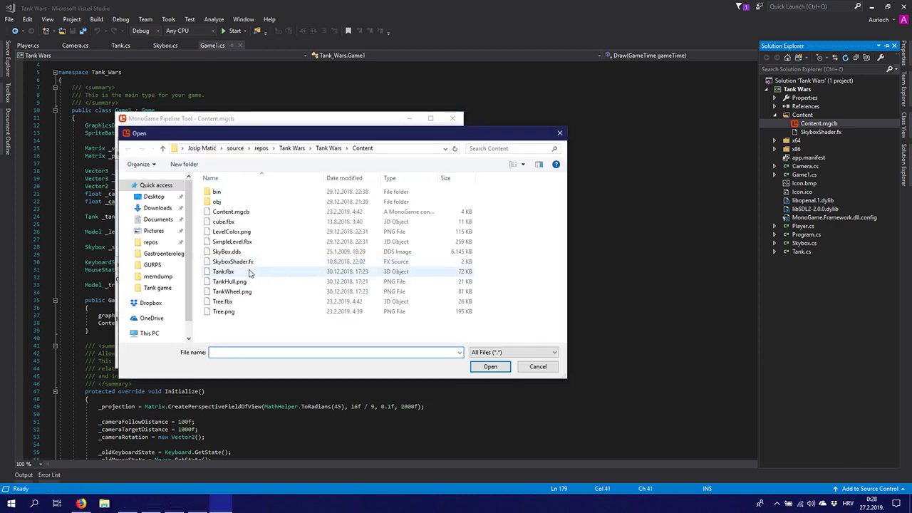
pyautogui.click(158, 221)
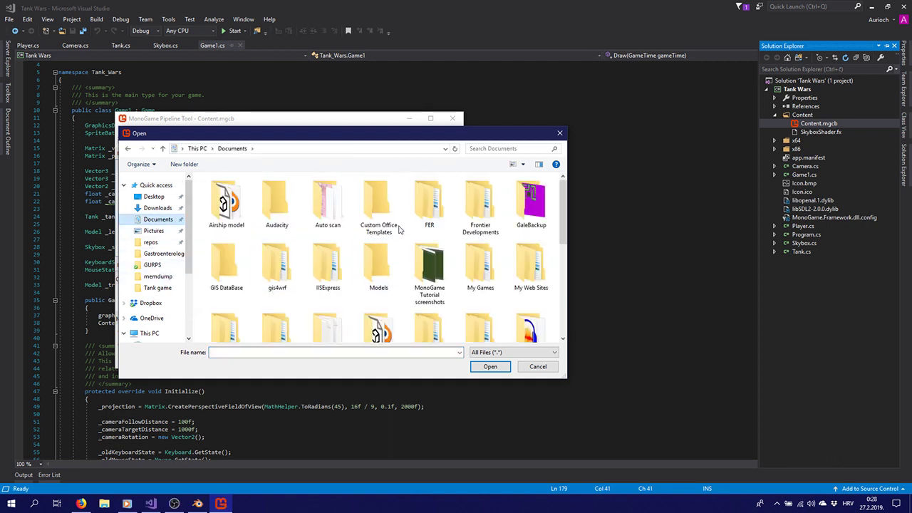
pyautogui.doubleClick(378, 267)
pyautogui.scroll(-5, 282, 276)
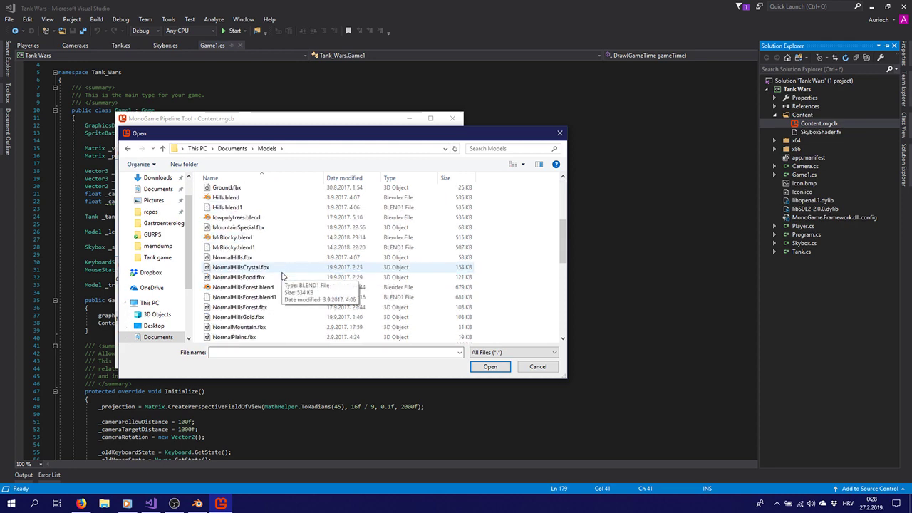
pyautogui.scroll(3, 282, 275)
pyautogui.scroll(3, 282, 276)
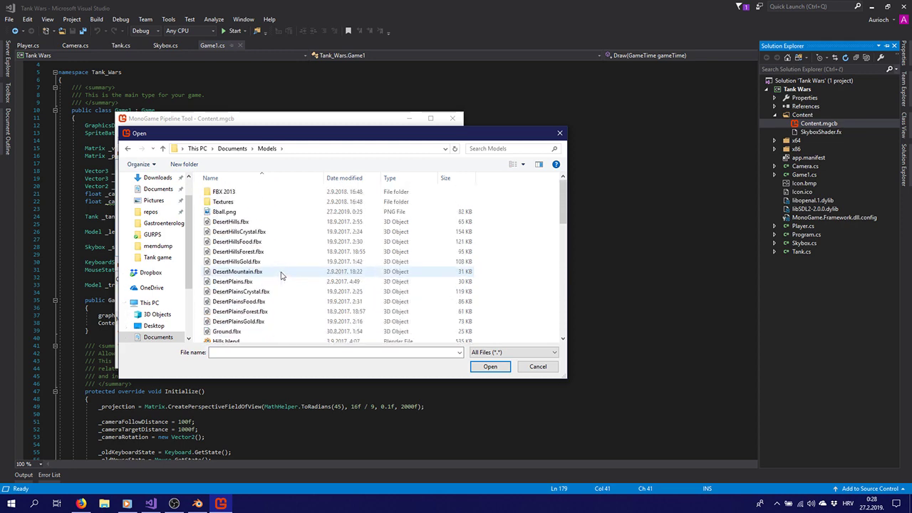
pyautogui.scroll(-12, 273, 274)
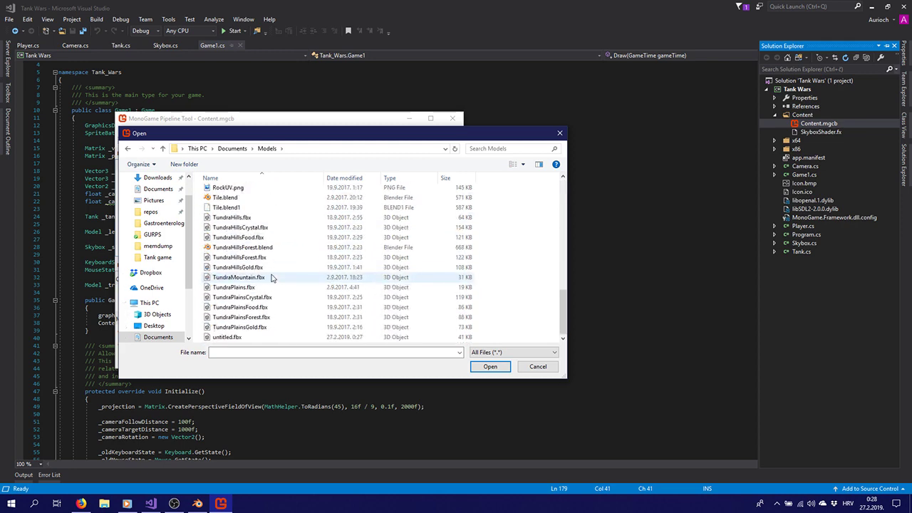
pyautogui.click(232, 339)
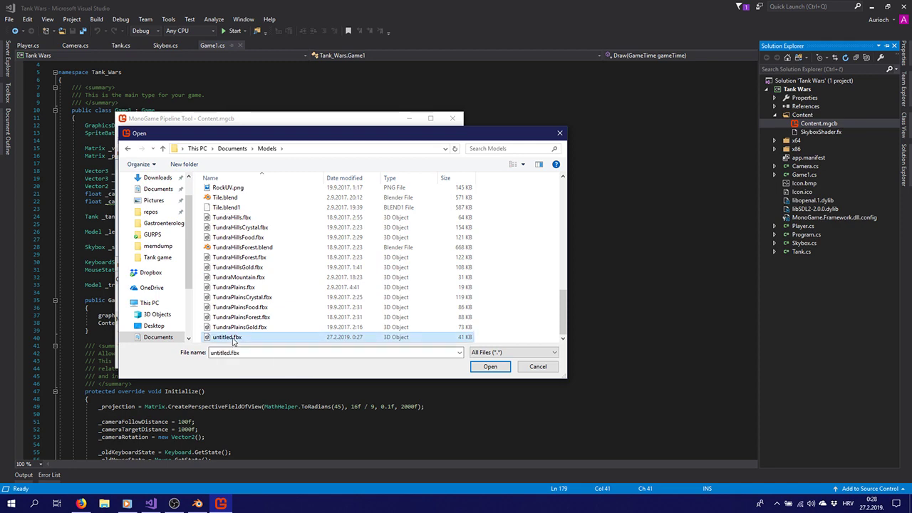
pyautogui.click(491, 367)
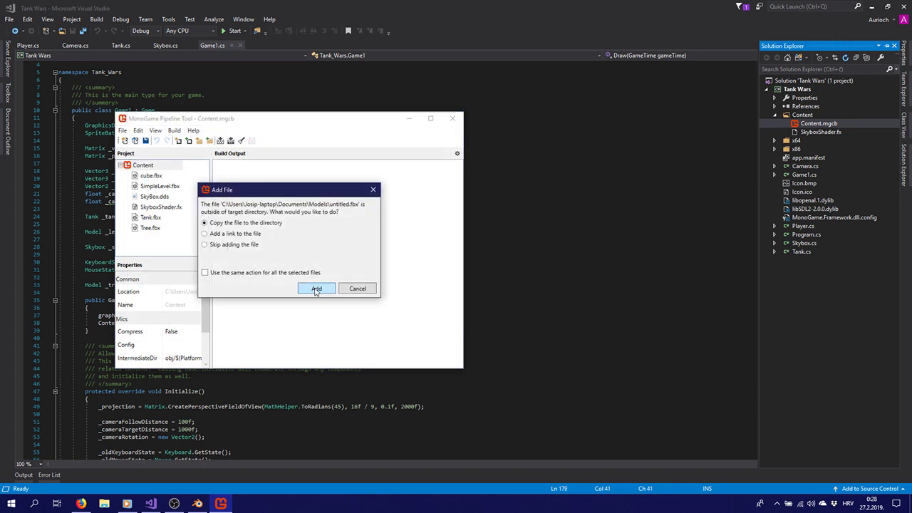
# Copy untitled.fbx into the content directory and rename the asset to Ball.fbx
pyautogui.click(315, 288)
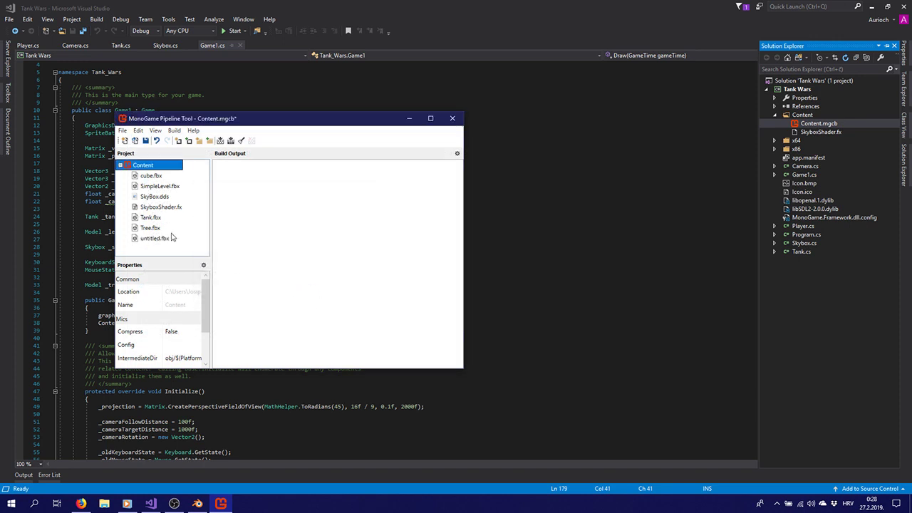
pyautogui.click(151, 239)
pyautogui.rightClick(152, 240)
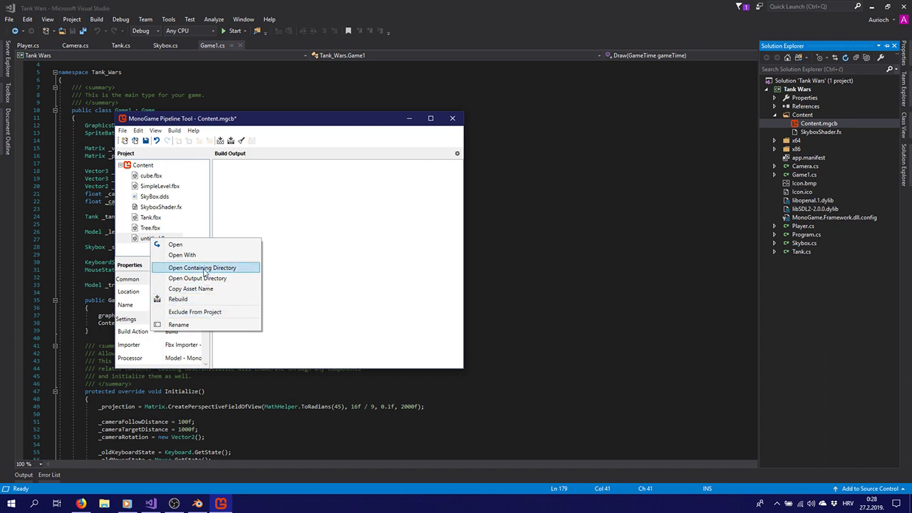
pyautogui.click(180, 324)
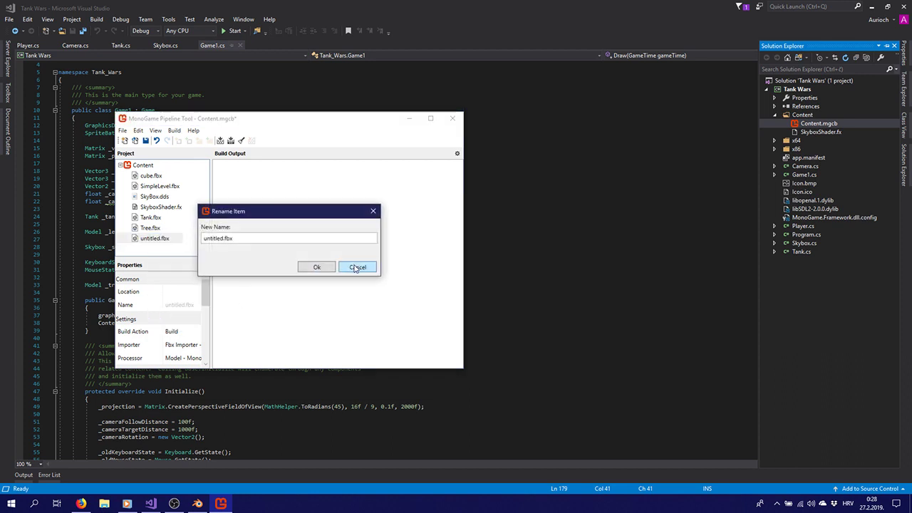
pyautogui.doubleClick(223, 239)
pyautogui.click(205, 239)
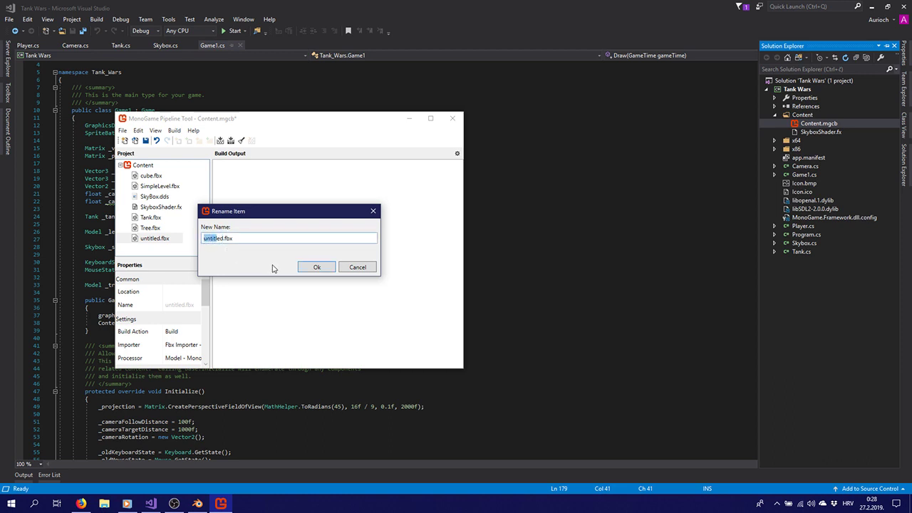
pyautogui.write('Ball')
pyautogui.press('Return')
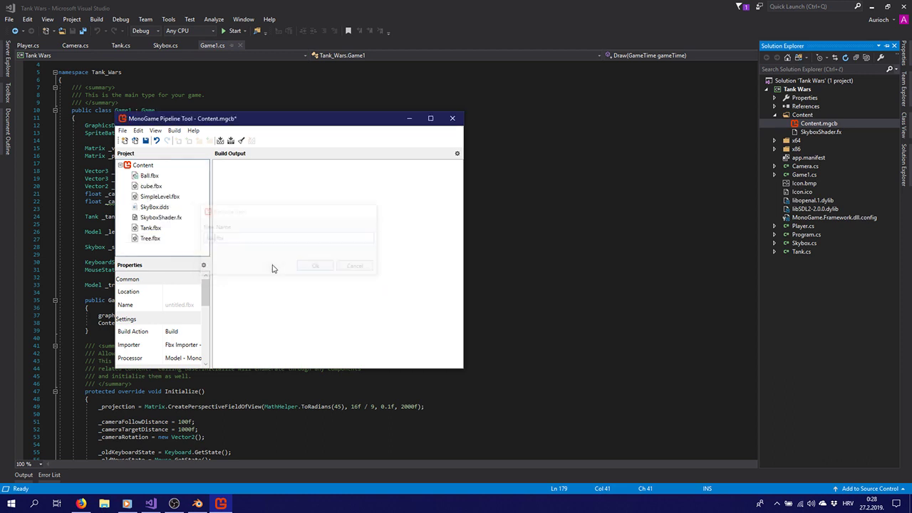
pyautogui.click(140, 178)
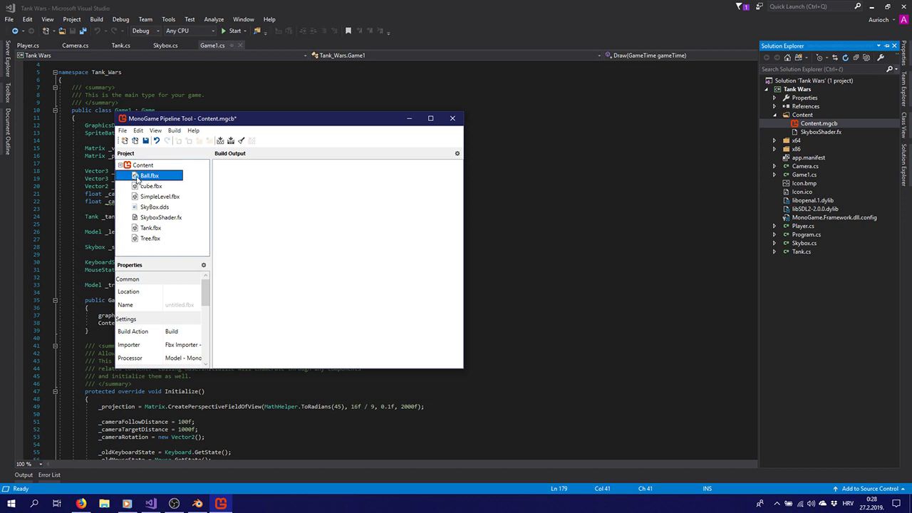
pyautogui.click(143, 166)
pyautogui.rightClick(138, 165)
# Open the Content folder on disk and rename untitled.fbx there to Ball.fbx
pyautogui.click(228, 195)
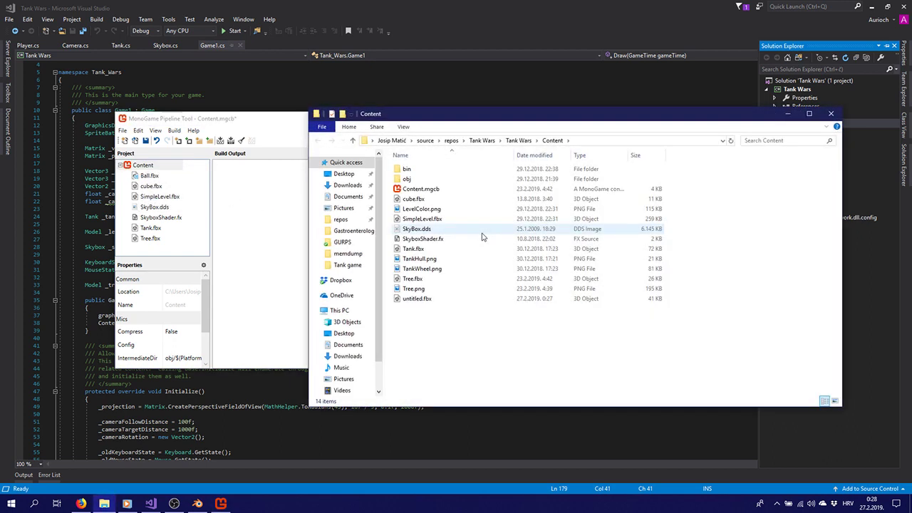
pyautogui.click(422, 299)
pyautogui.rightClick(420, 304)
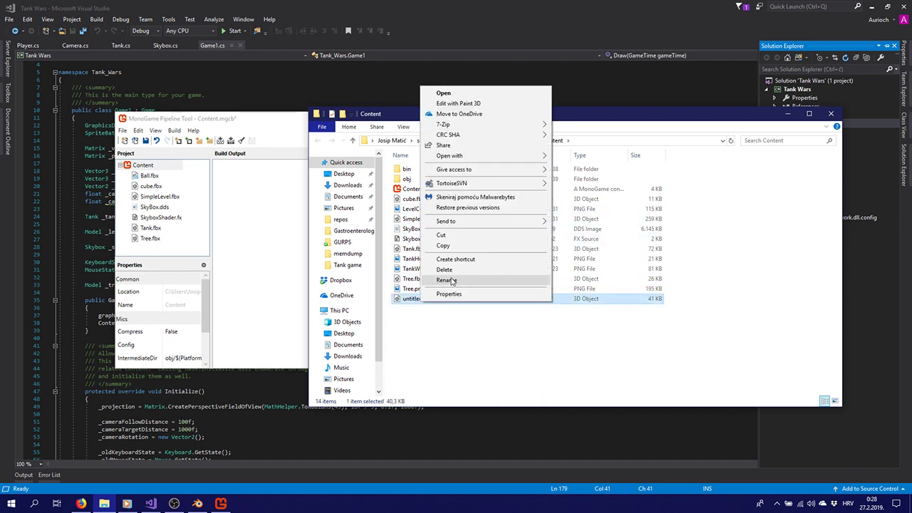
pyautogui.click(452, 280)
pyautogui.write('Ball')
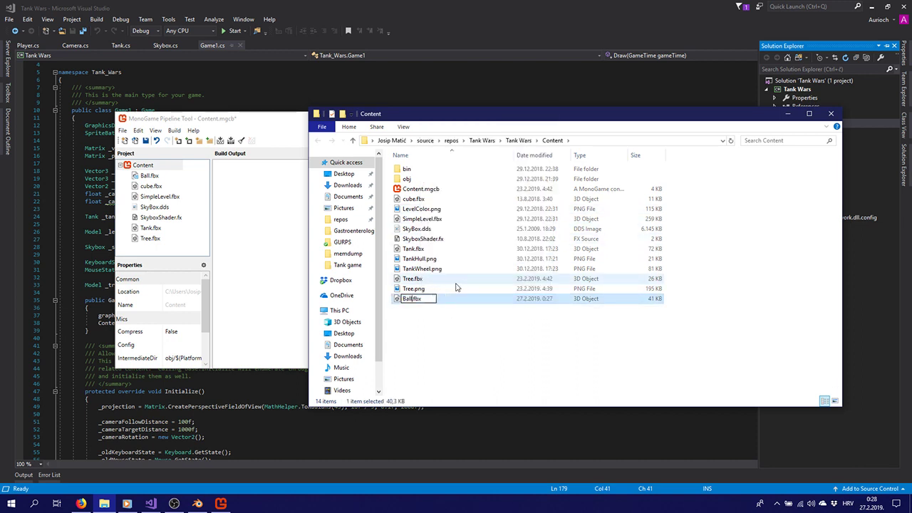
pyautogui.press('Return')
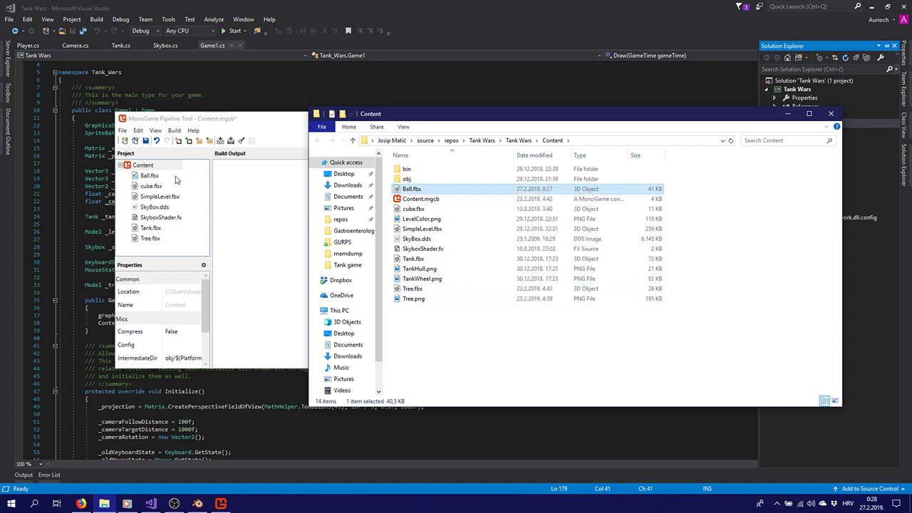
# Exclude Ball.fbx from the Pipeline Tool's Content project
pyautogui.click(154, 176)
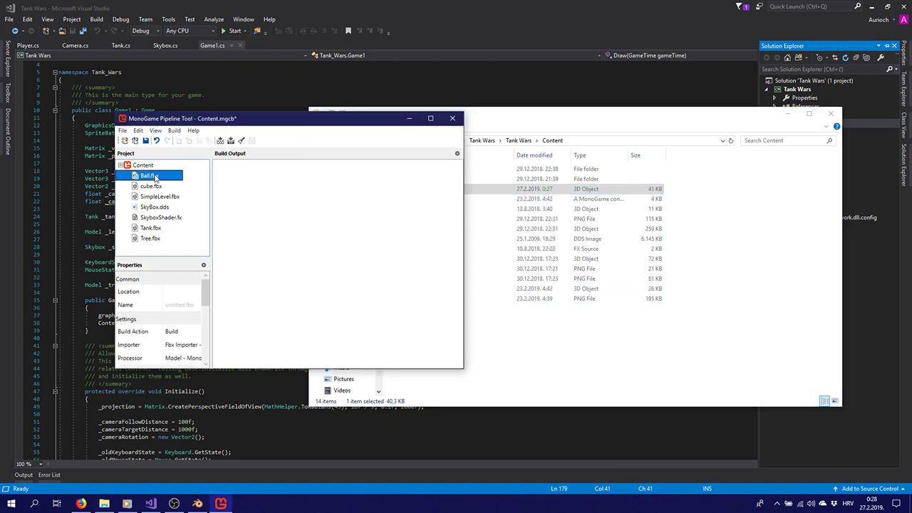
pyautogui.click(533, 353)
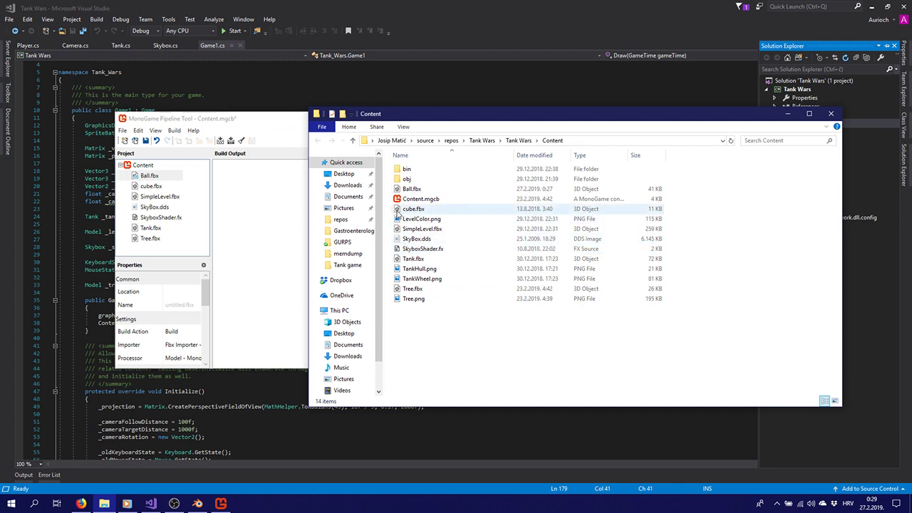
pyautogui.click(104, 503)
pyautogui.click(104, 503)
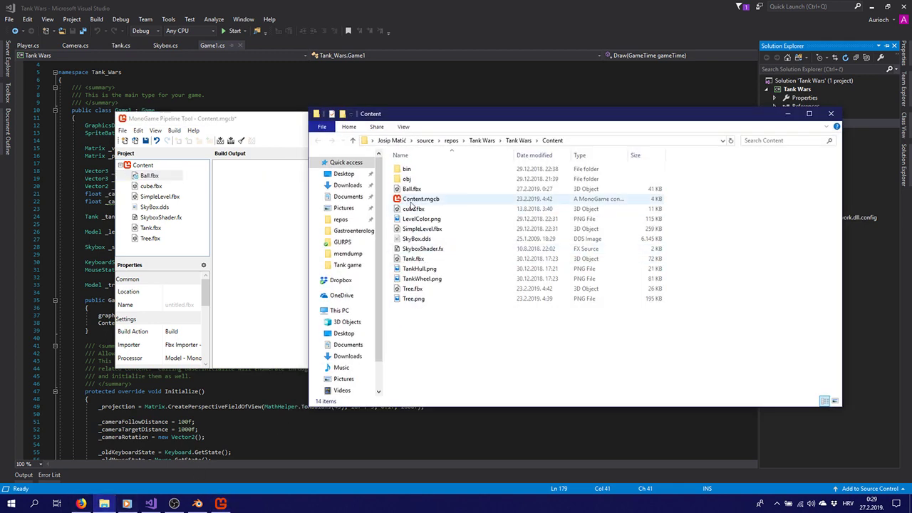
pyautogui.click(158, 178)
pyautogui.rightClick(159, 177)
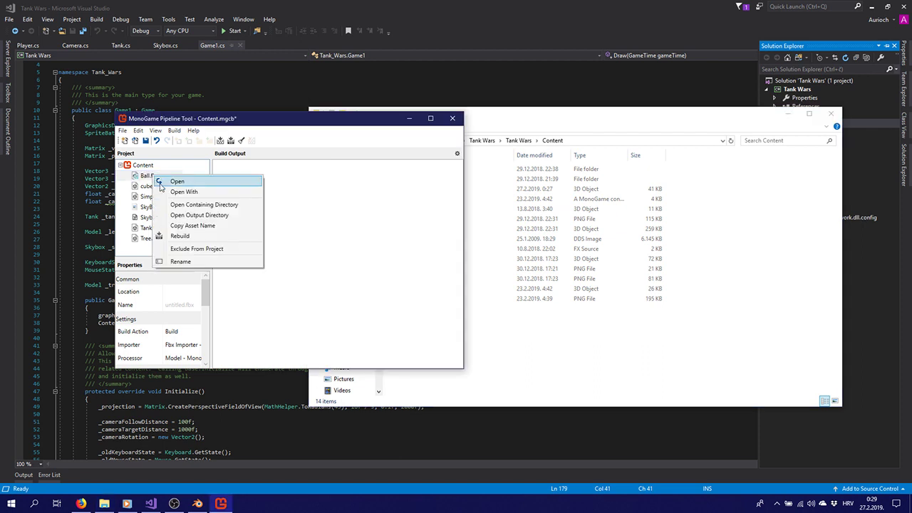
pyautogui.click(194, 246)
# Permanently delete Ball.fbx from the Content folder
pyautogui.click(625, 381)
pyautogui.click(456, 189)
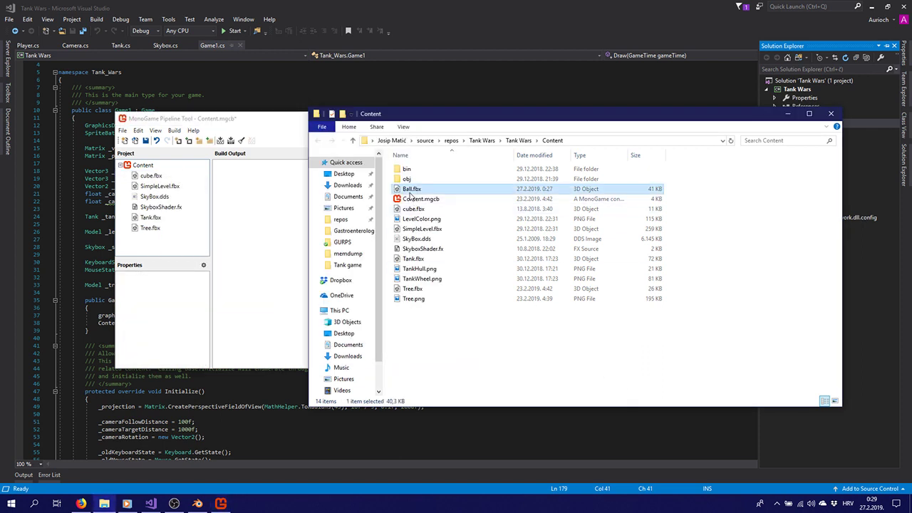
pyautogui.hotkey('shift', 'Delete')
pyautogui.click(489, 291)
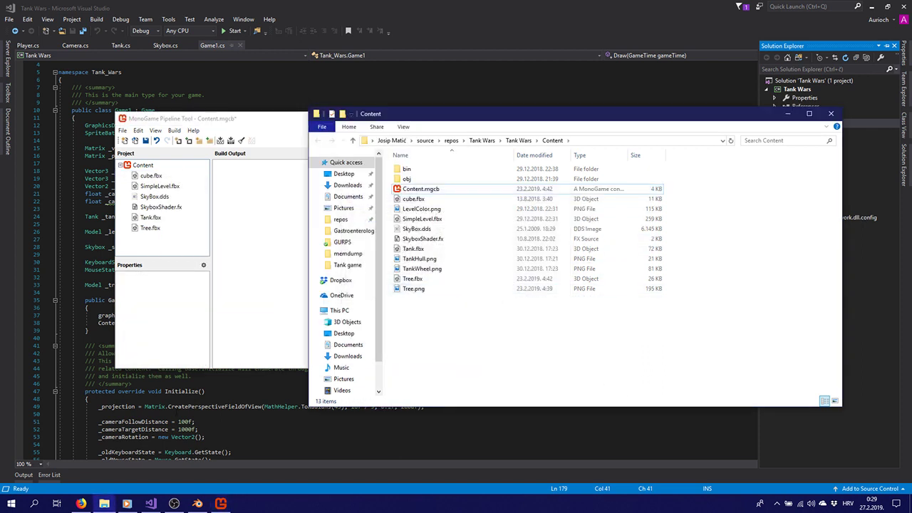
# Open Documents\Models in a new Explorer window and rename untitled.fbx to Ball.fbx
pyautogui.rightClick(105, 504)
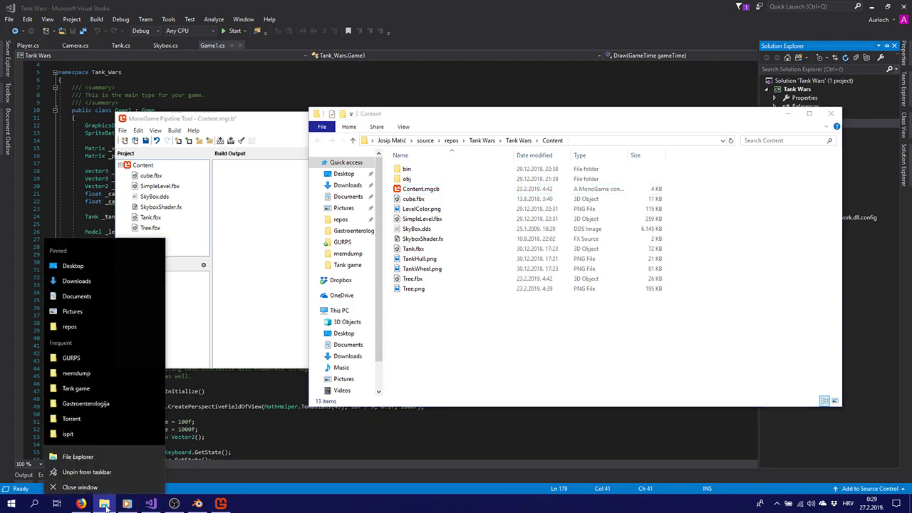
pyautogui.click(77, 292)
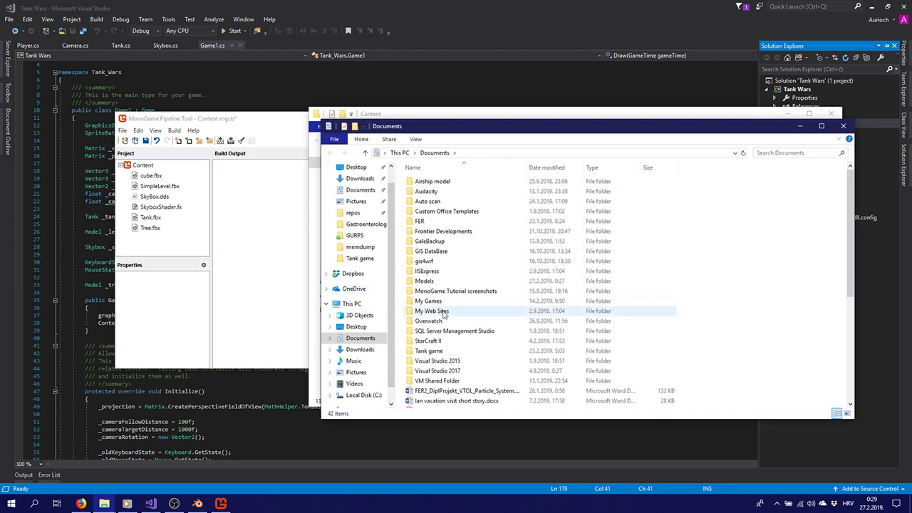
pyautogui.scroll(-5, 447, 314)
pyautogui.scroll(5, 447, 314)
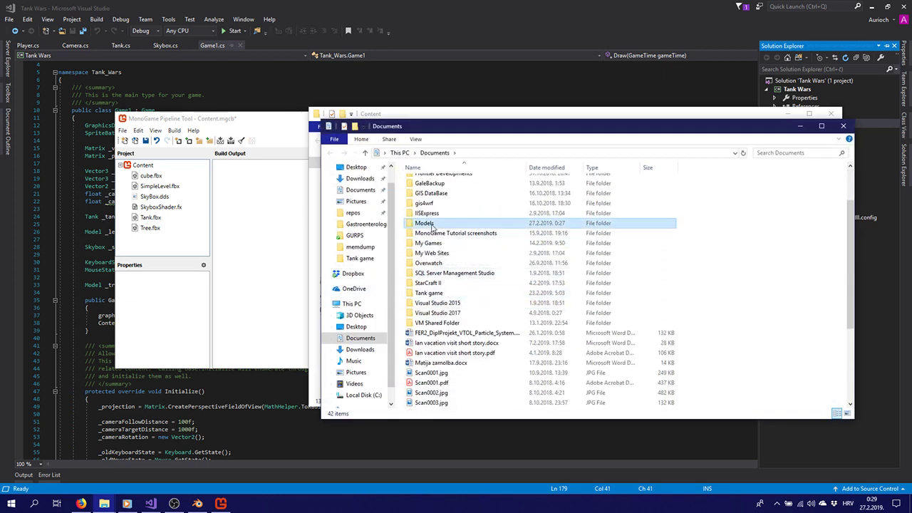
pyautogui.doubleClick(435, 227)
pyautogui.scroll(-10, 527, 313)
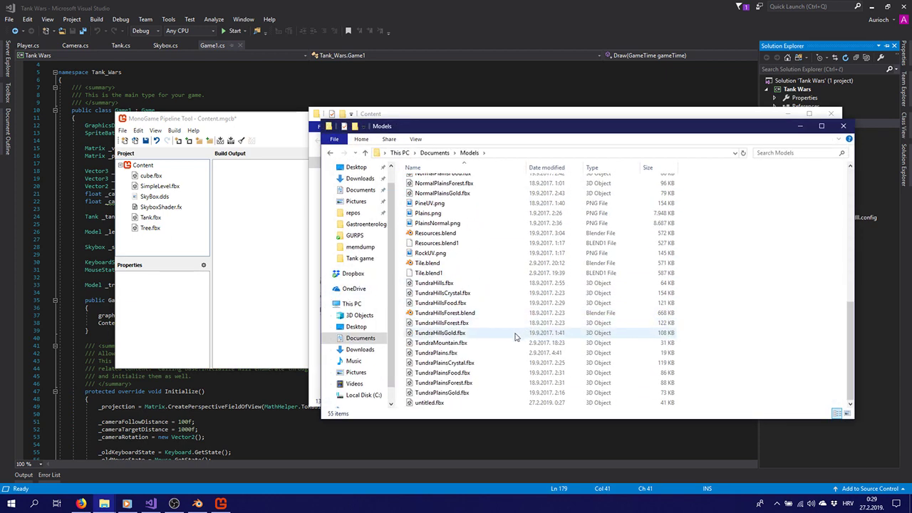
pyautogui.rightClick(437, 403)
pyautogui.click(463, 383)
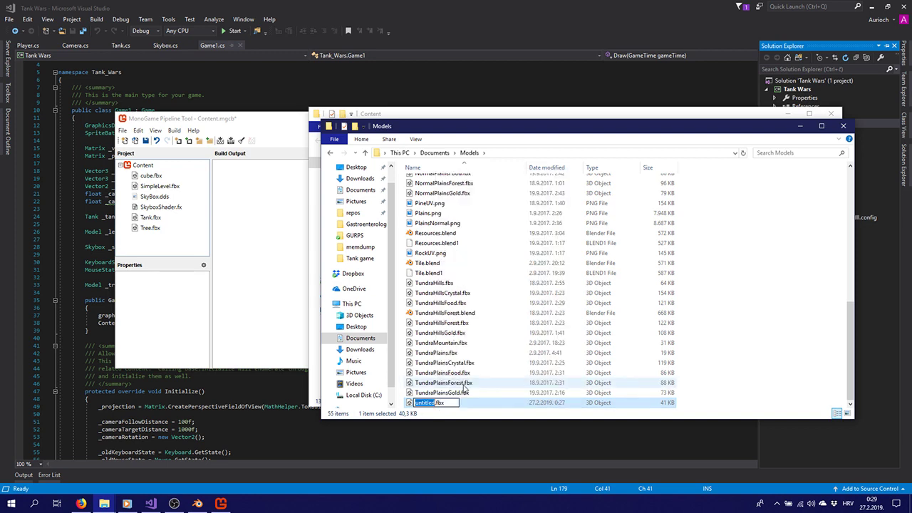
pyautogui.write('Ball')
pyautogui.press('Return')
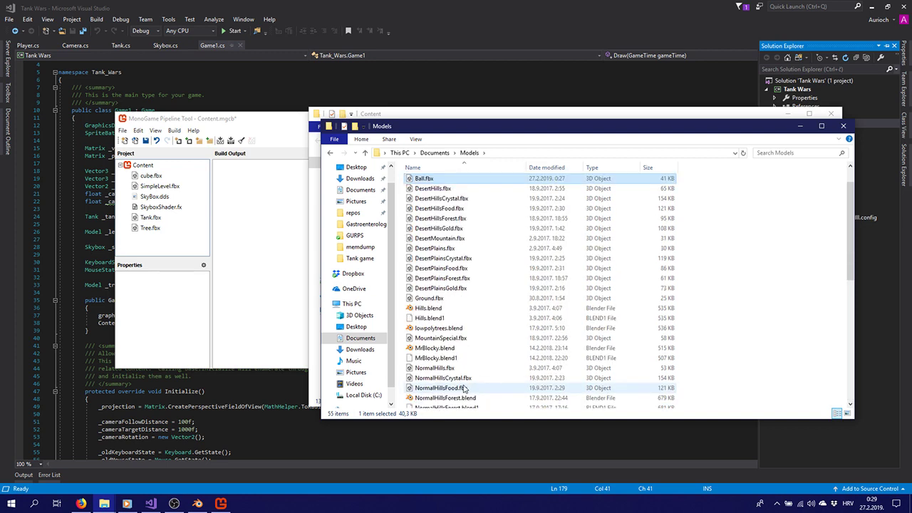
# Add Ball.fbx from Documents\Models to the Content project, copying the file into its directory
pyautogui.click(148, 166)
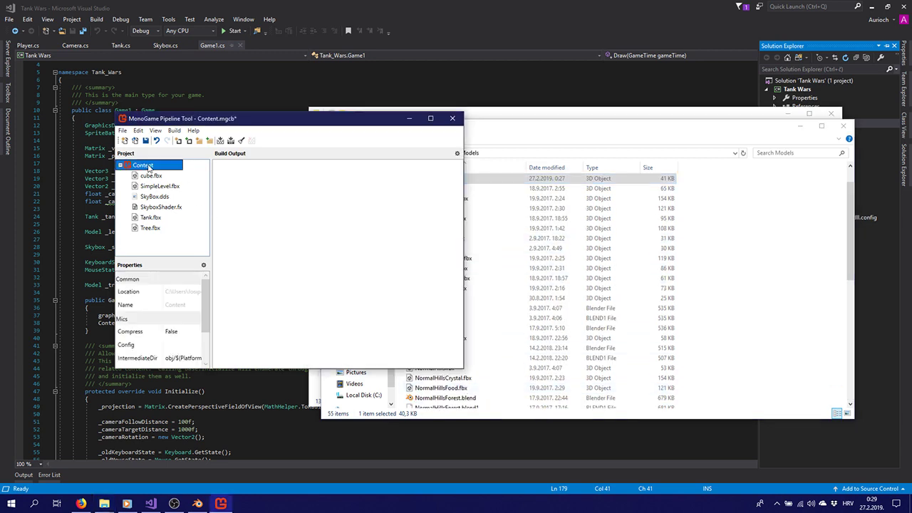
pyautogui.rightClick(148, 168)
pyautogui.moveTo(211, 184)
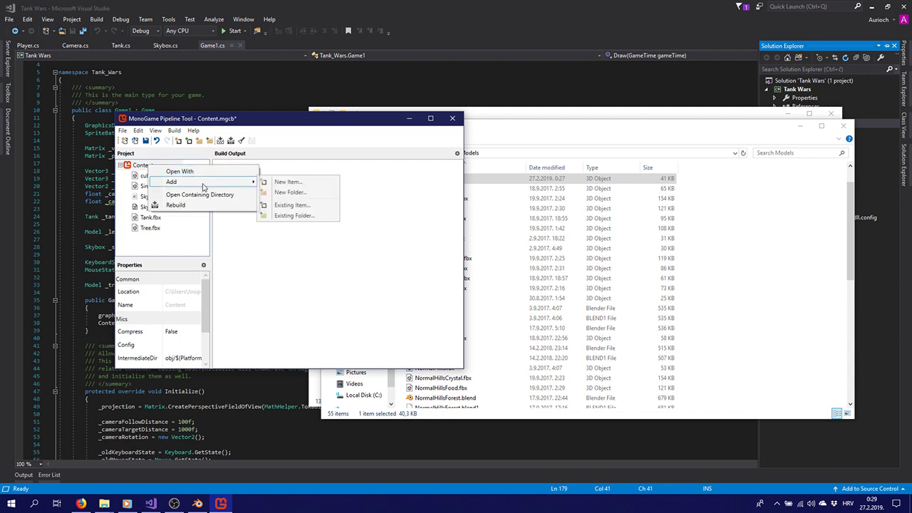
pyautogui.click(291, 206)
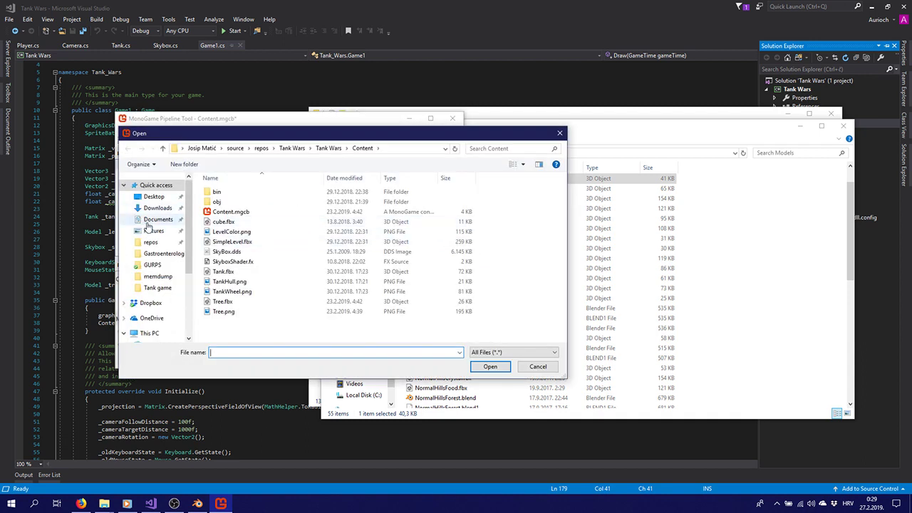
pyautogui.click(151, 220)
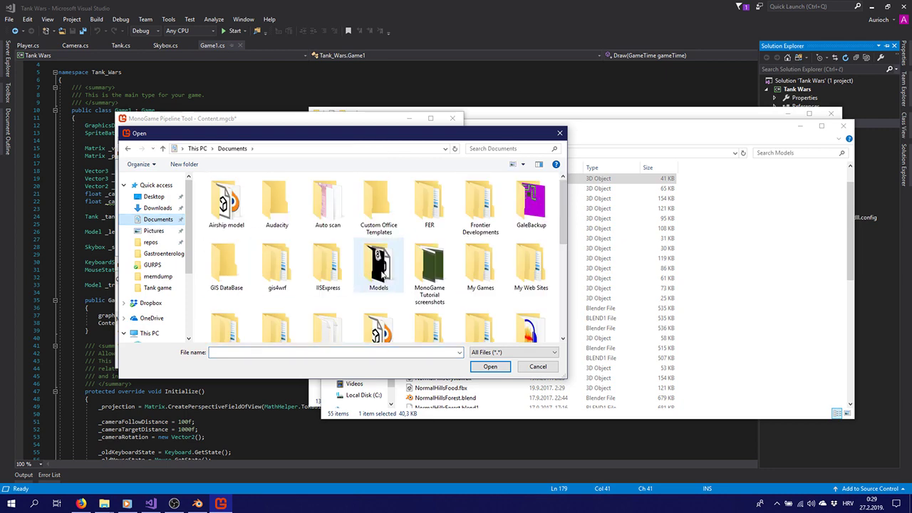
pyautogui.doubleClick(385, 274)
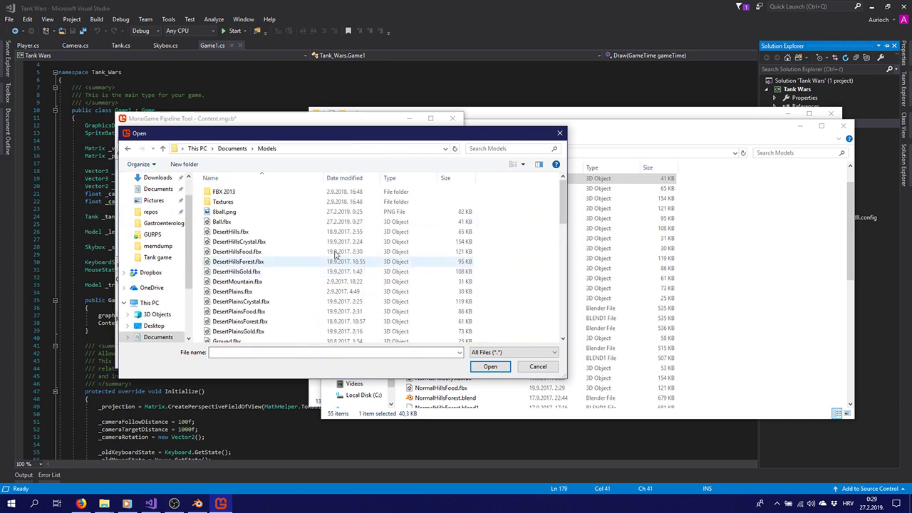
pyautogui.click(271, 221)
pyautogui.click(490, 366)
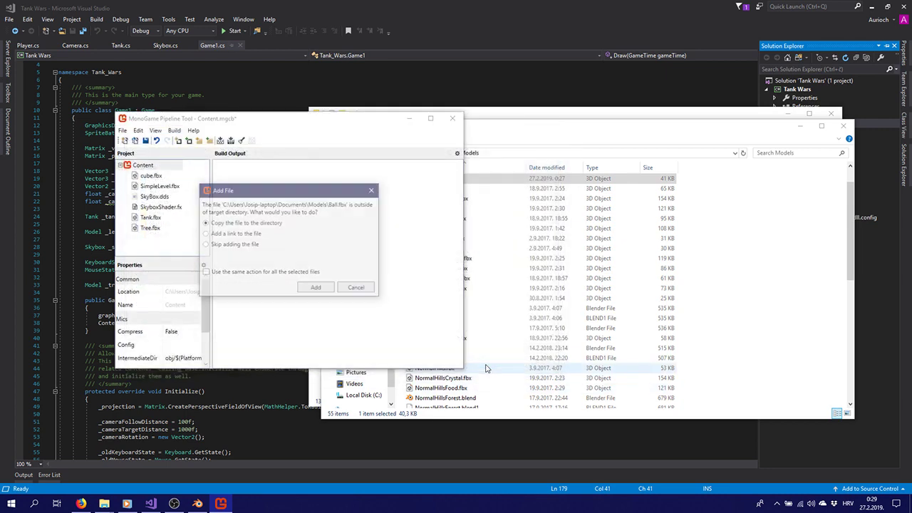
pyautogui.click(305, 289)
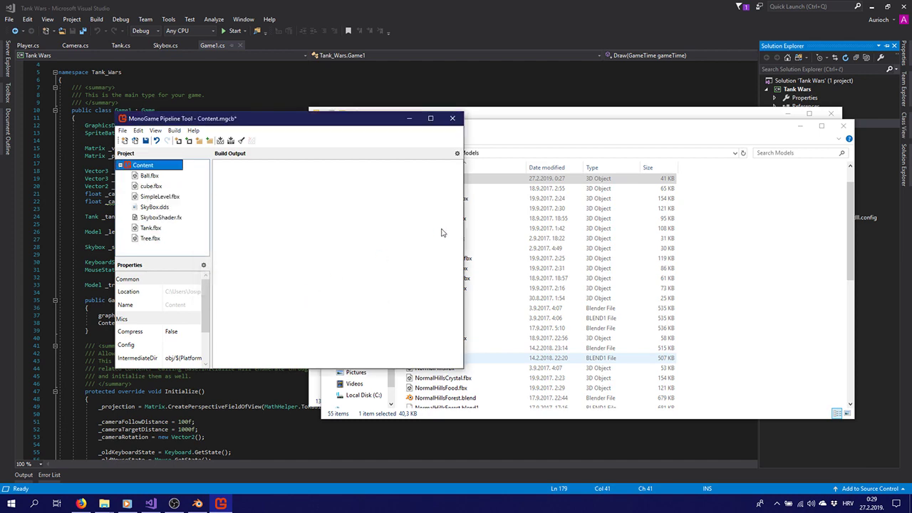
# Paste 8ball.png from Models into the Content folder and bring the Pipeline Tool forward
pyautogui.moveTo(539, 131); pyautogui.dragTo(341, 64)
pyautogui.click(564, 118)
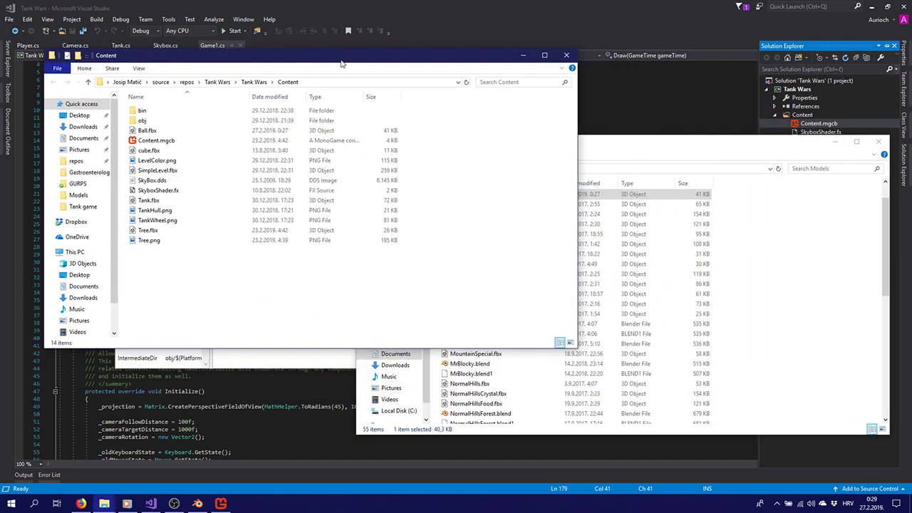
pyautogui.click(645, 151)
pyautogui.scroll(1, 470, 214)
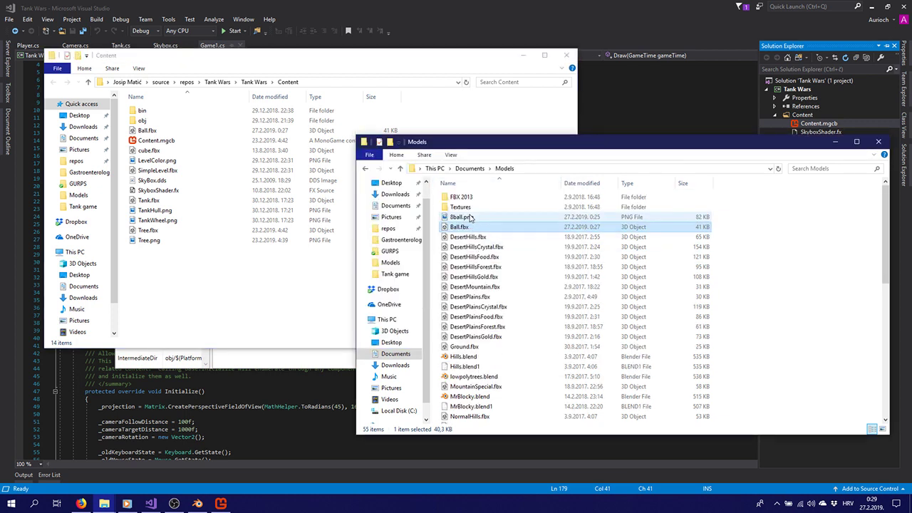
pyautogui.click(470, 217)
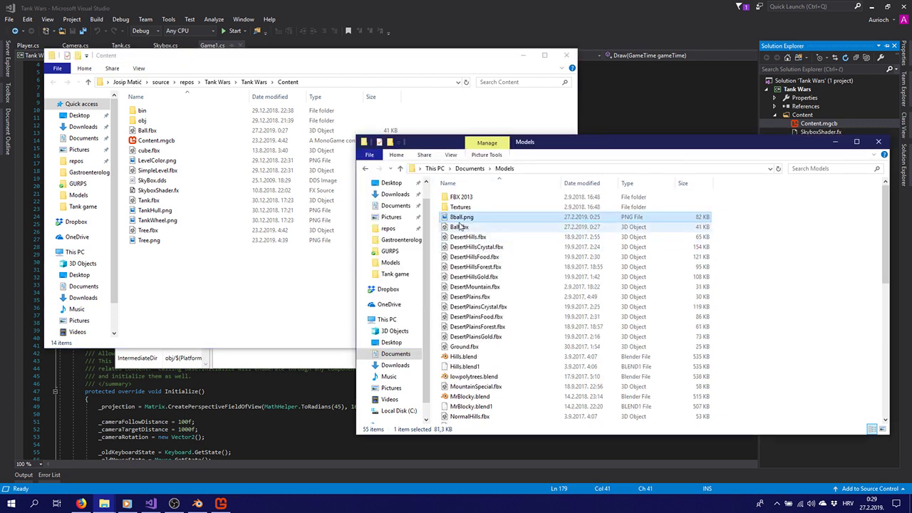
pyautogui.click(156, 260)
pyautogui.hotkey('ctrl', 'v')
pyautogui.moveTo(242, 63); pyautogui.dragTo(399, 68)
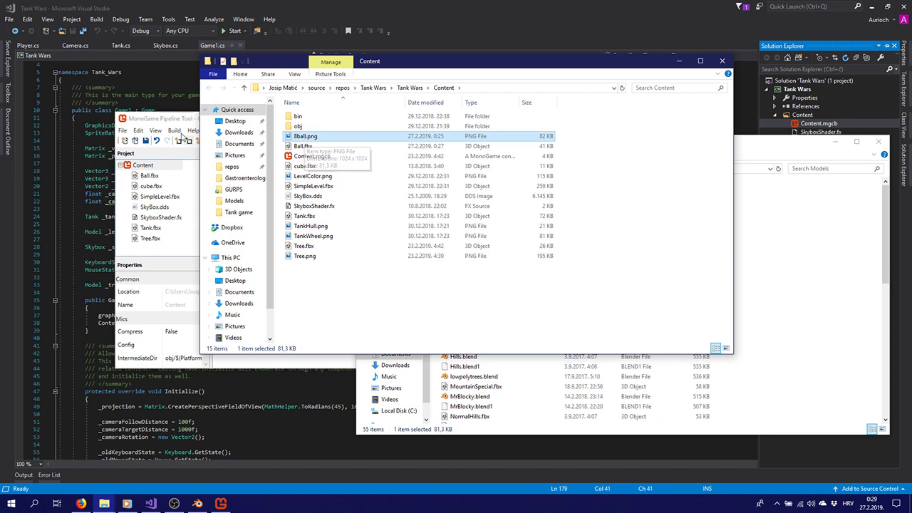
pyautogui.moveTo(177, 121); pyautogui.dragTo(136, 134)
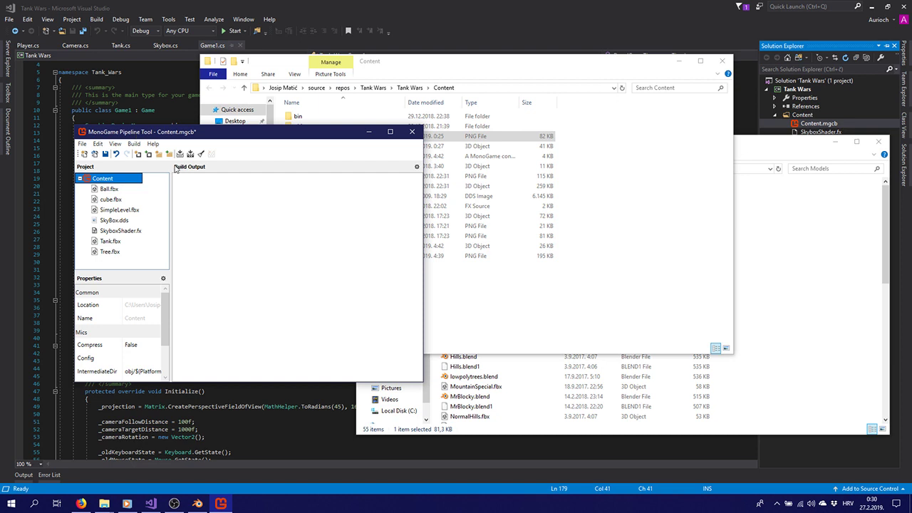
# Rebuild the pipeline content and confirm Ball.fbx built with 7 succeeded and 0 failed
pyautogui.click(180, 154)
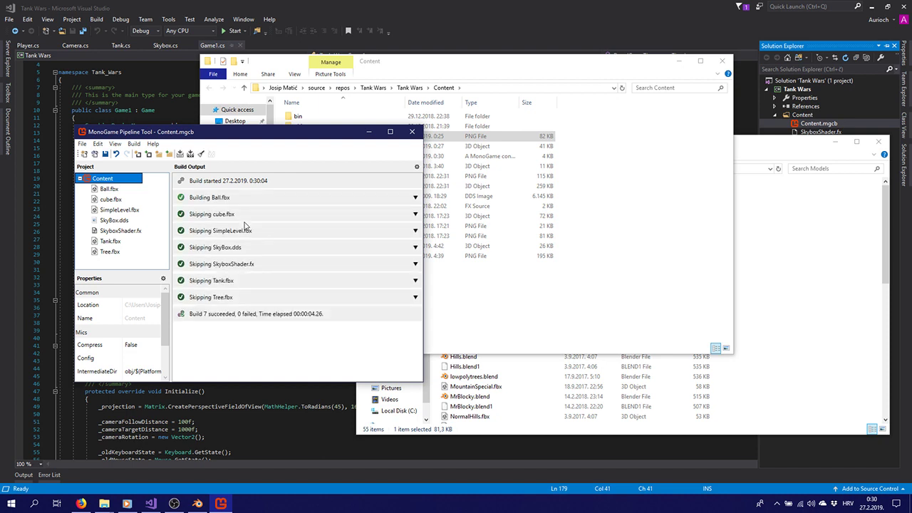
pyautogui.click(240, 197)
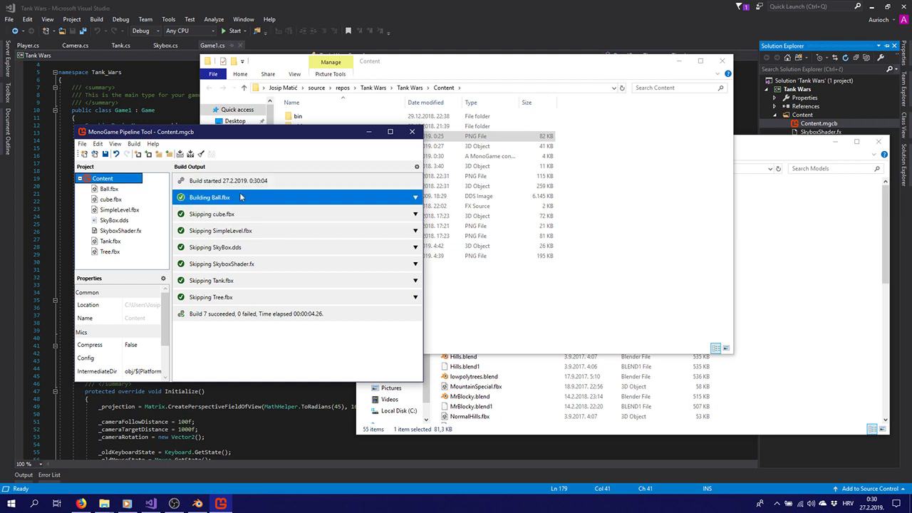
# Back in Game1.cs, open a new line below the Model _tree field for the ball's declaration
pyautogui.click(436, 6)
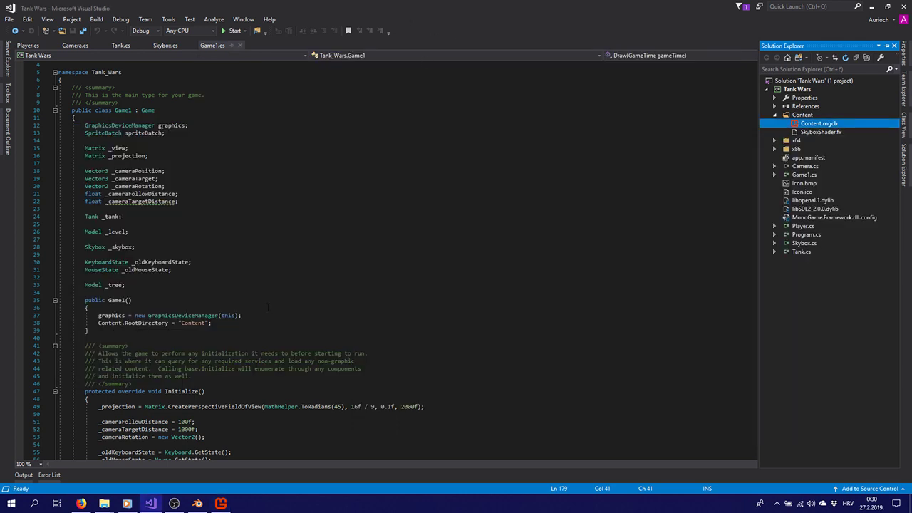
pyautogui.scroll(-4, 264, 299)
pyautogui.click(136, 193)
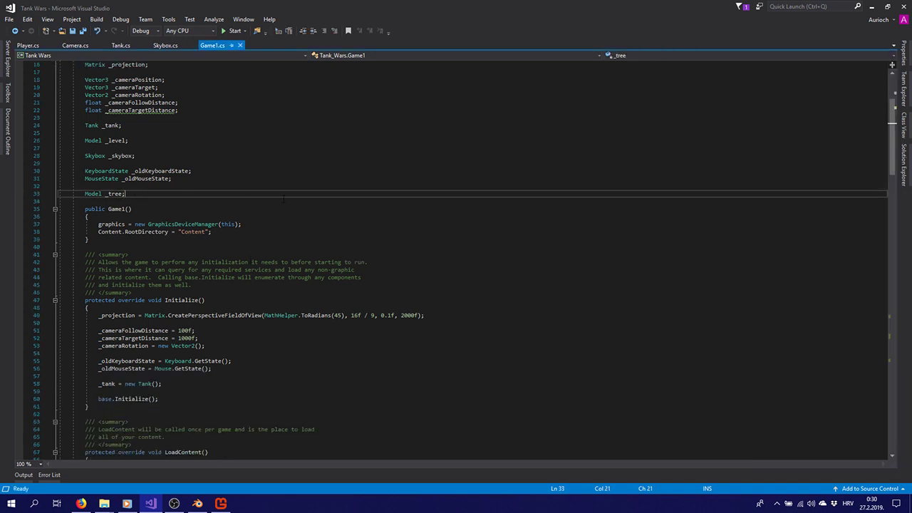
pyautogui.press('Return')
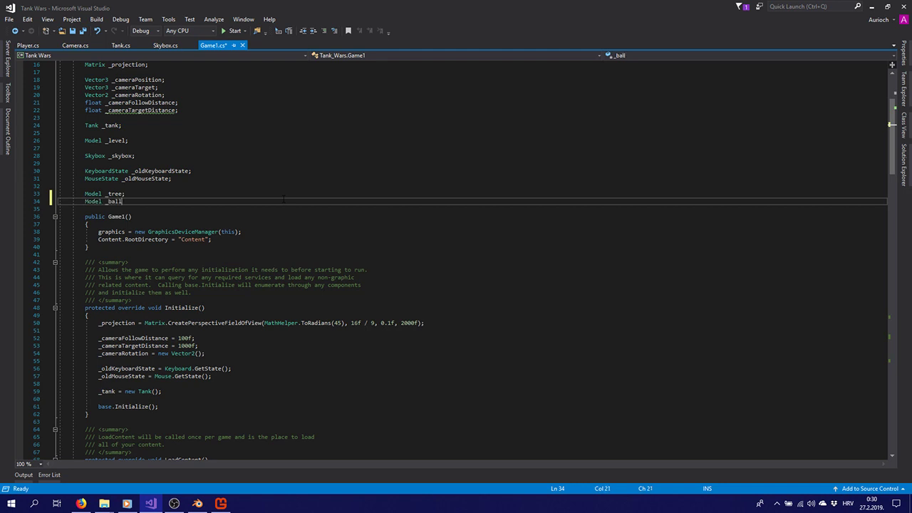
# Below the tree load in LoadContent, write _ball = Content.Load<Model>("Ball");
pyautogui.scroll(-10, 19, 384)
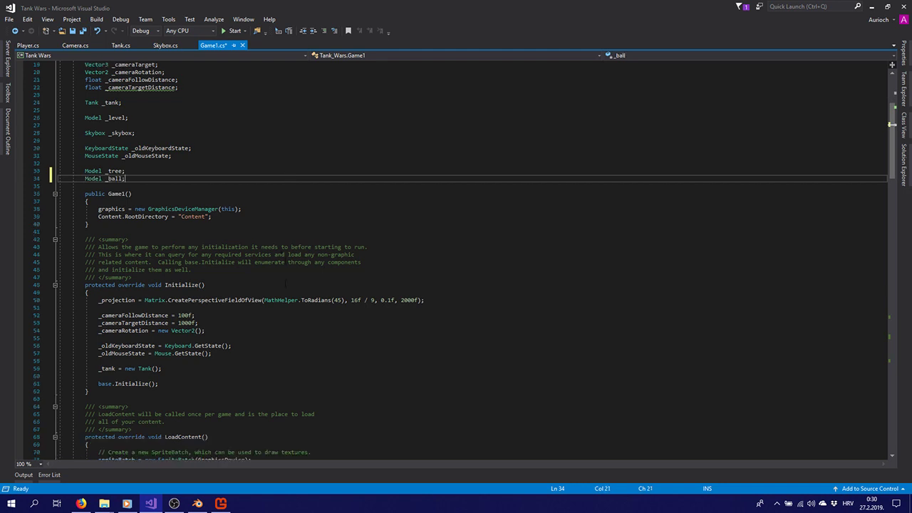
pyautogui.click(242, 315)
pyautogui.press('Return')
pyautogui.press('Return')
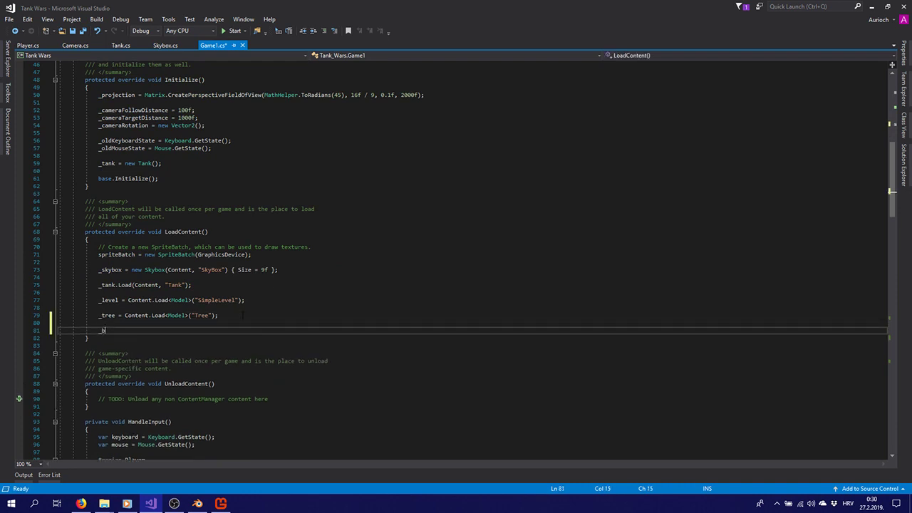
pyautogui.write('_ball = Cont')
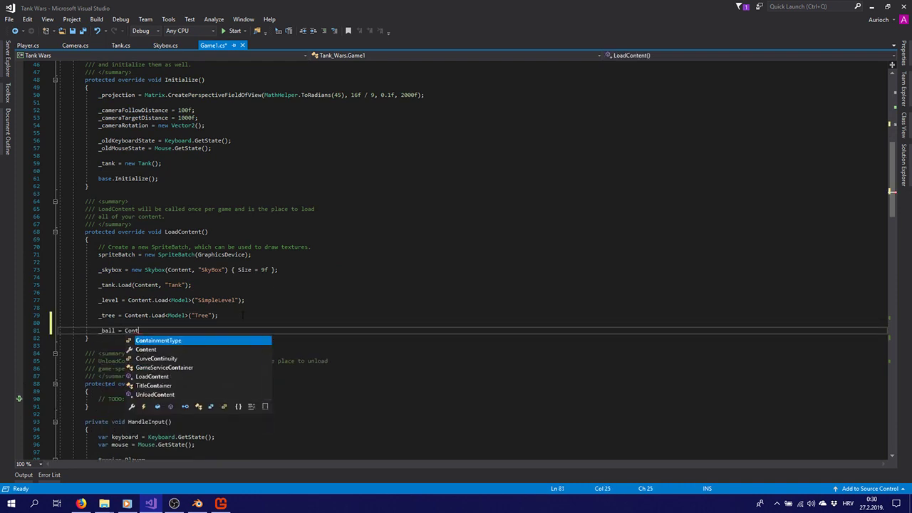
pyautogui.write('ent.Lo')
pyautogui.press('Tab')
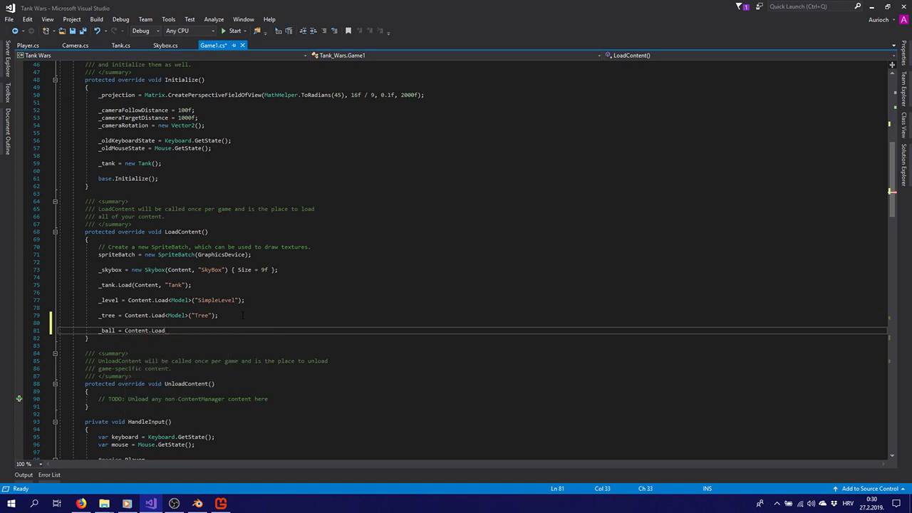
pyautogui.write('<Movel>')
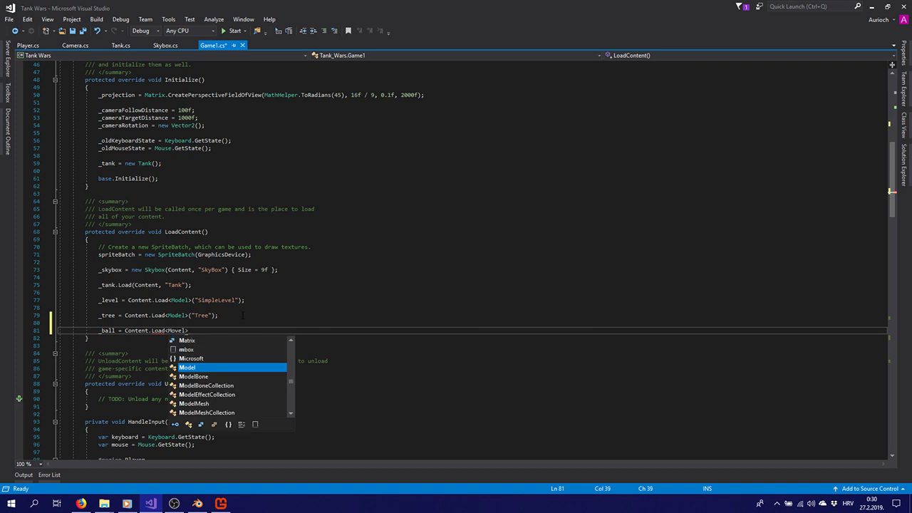
pyautogui.press('Right')
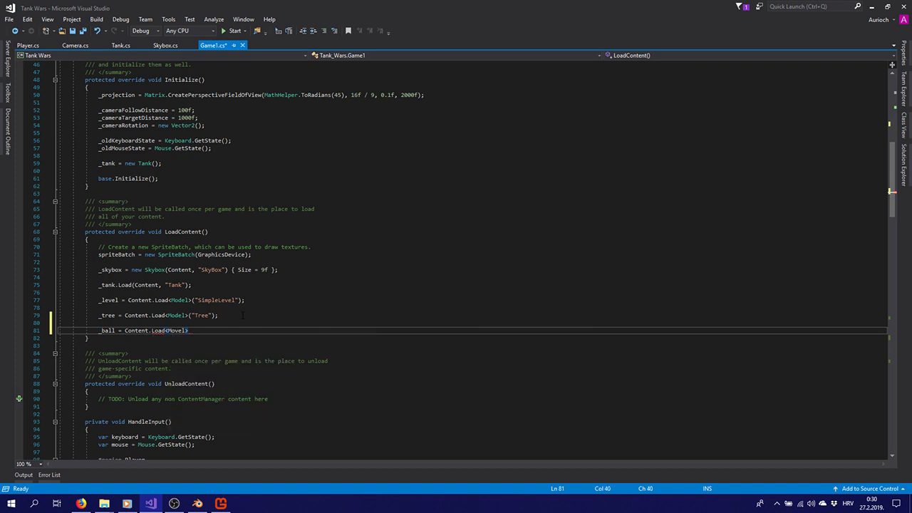
pyautogui.press('BackSpace')
pyautogui.press('BackSpace')
pyautogui.write('de')
pyautogui.press('End')
pyautogui.write('(')
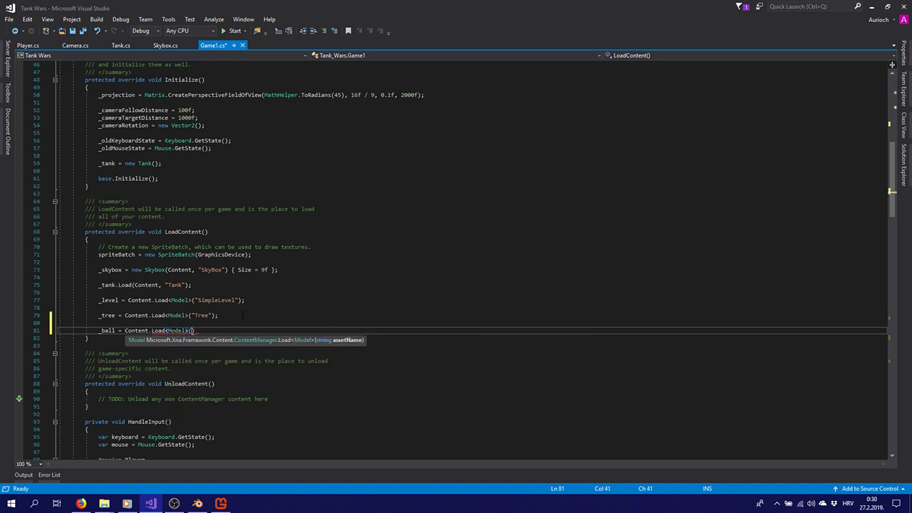
pyautogui.write('"Ball");')
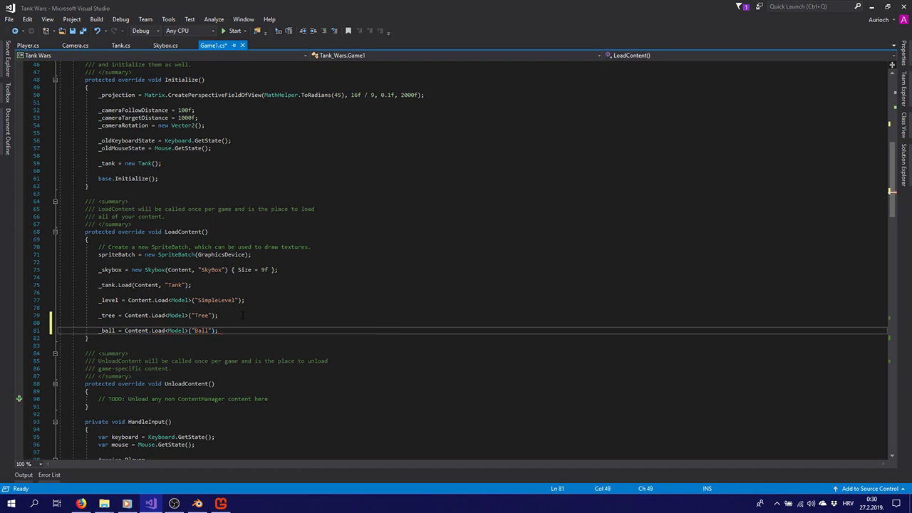
# Below the tree drawing loop in Draw, write foreach (var mesh in _ball.Meshes)
pyautogui.scroll(-6, 243, 315)
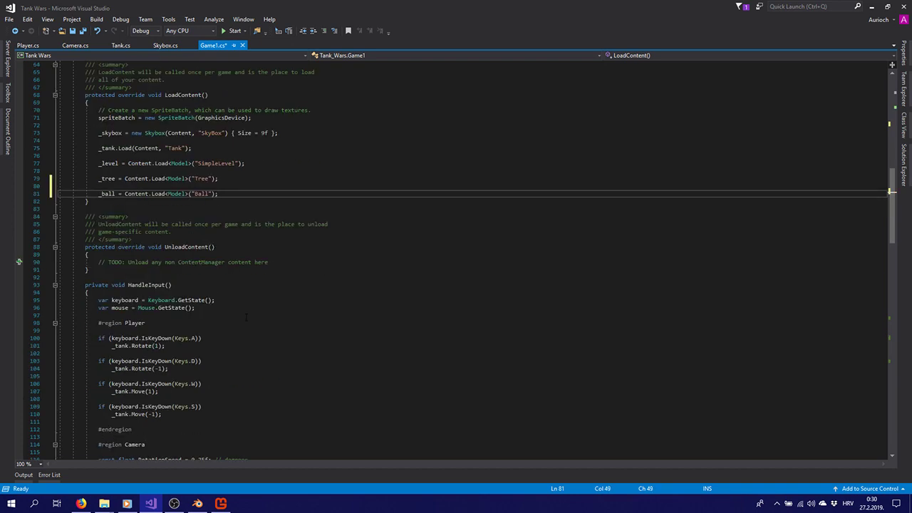
pyautogui.scroll(-20, 236, 360)
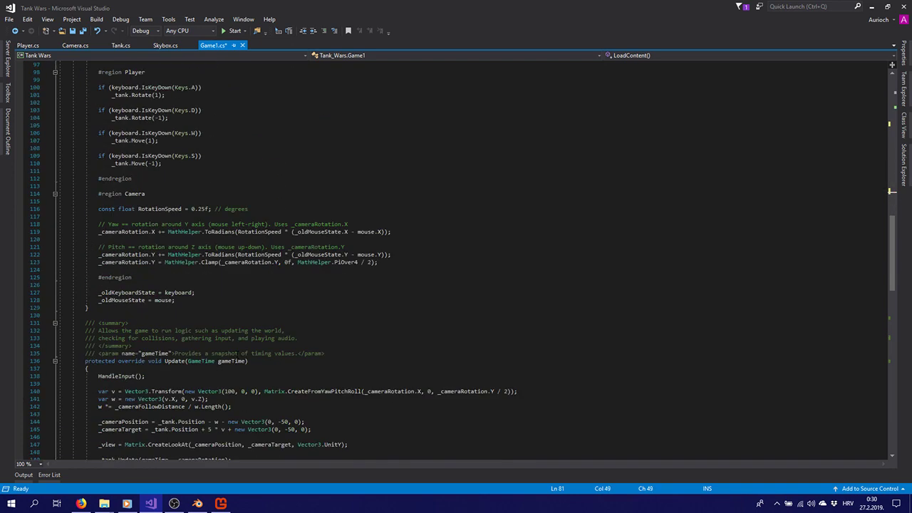
pyautogui.scroll(-3, 280, 309)
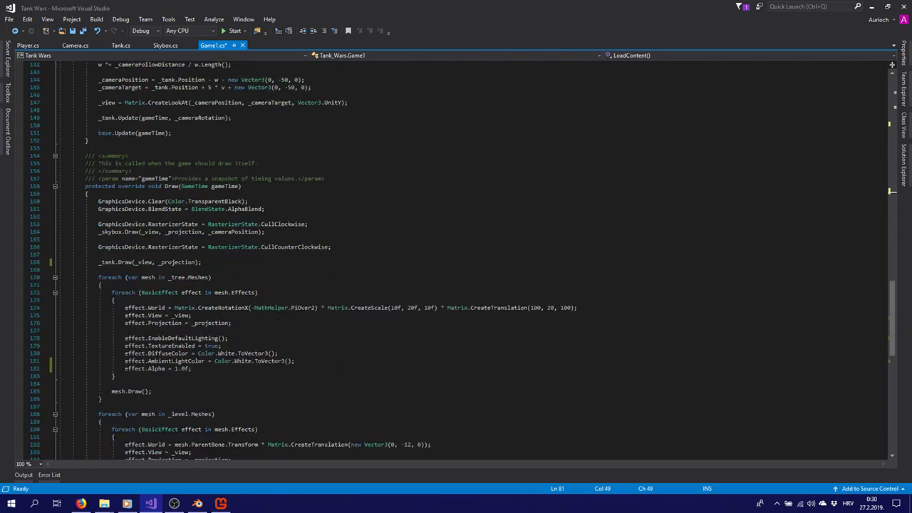
pyautogui.click(415, 376)
pyautogui.scroll(-3, 415, 291)
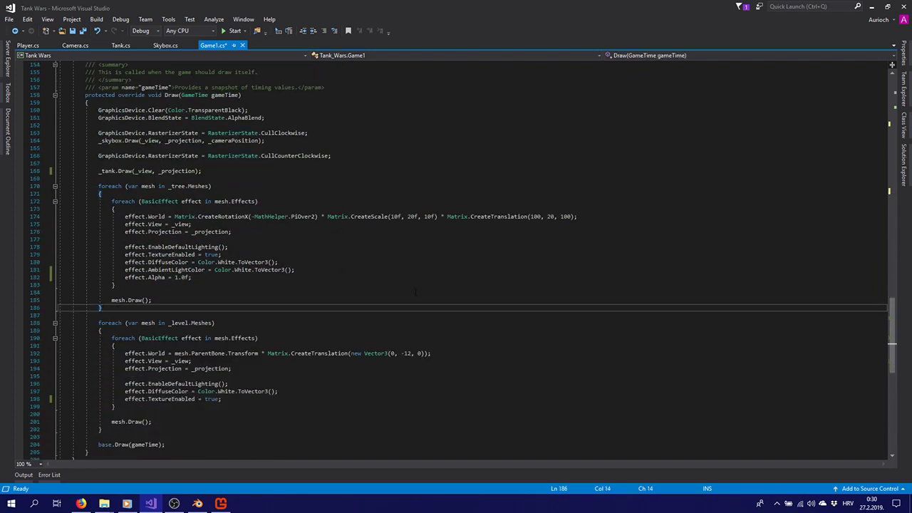
pyautogui.press('Return')
pyautogui.press('Return')
pyautogui.write('foreach')
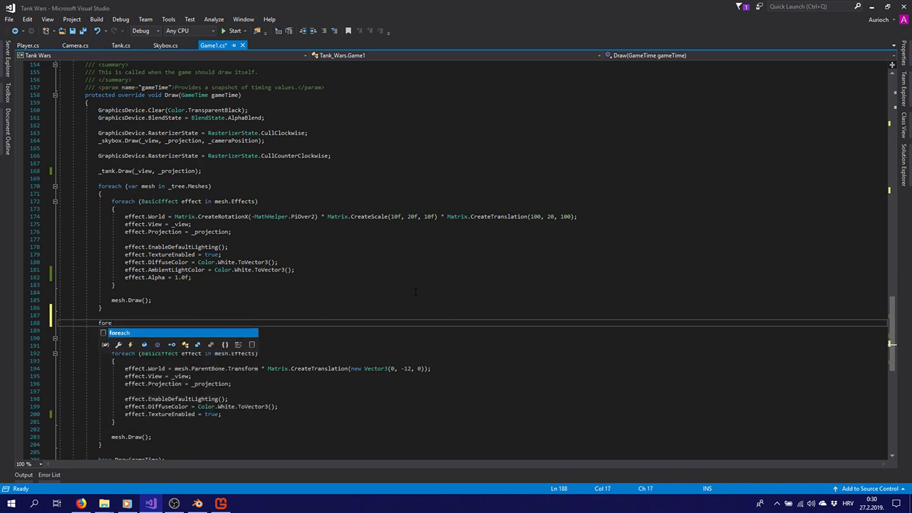
pyautogui.press('Escape')
pyautogui.write('(var me')
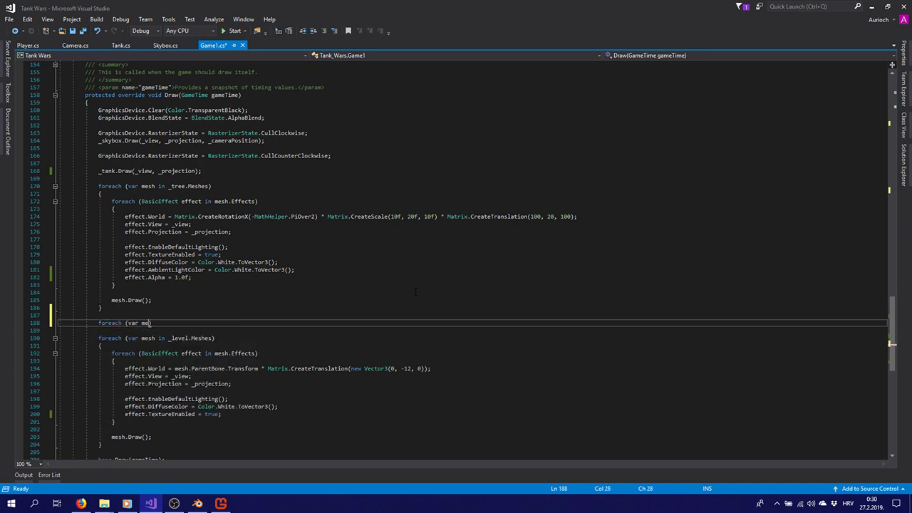
pyautogui.write('sh in _ball.Meshes)')
# Open the loop body and write the inner foreach (BasicEffect effect in mesh.Effects) header
pyautogui.press('Return')
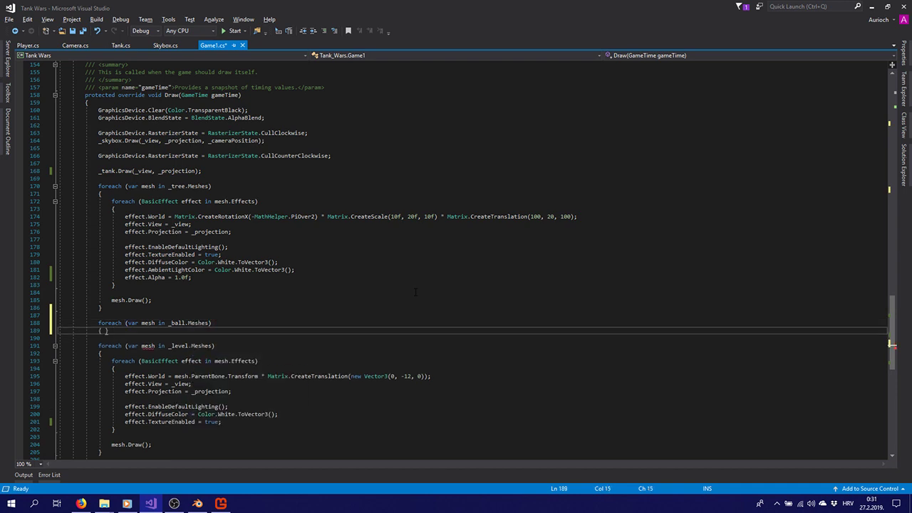
pyautogui.write('{')
pyautogui.press('Return')
pyautogui.write('foreach (BasicEffect effe')
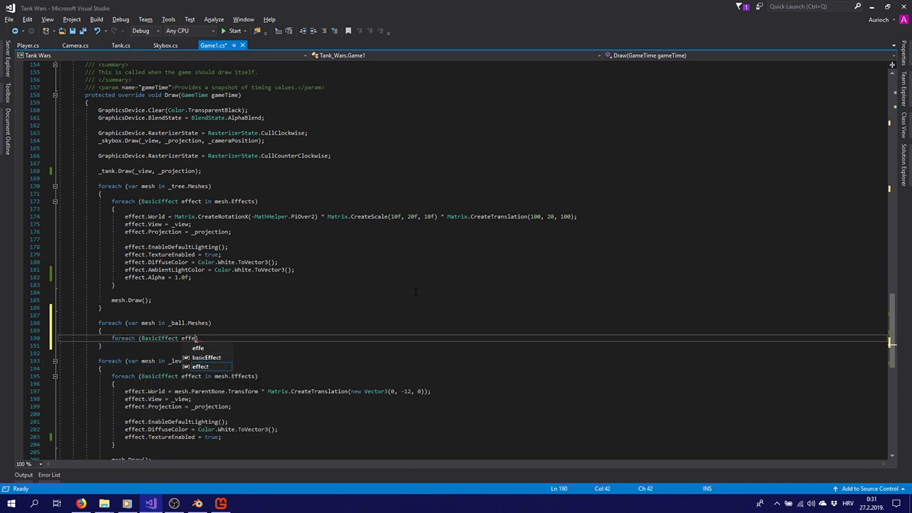
pyautogui.write('ct in mesh.Ef')
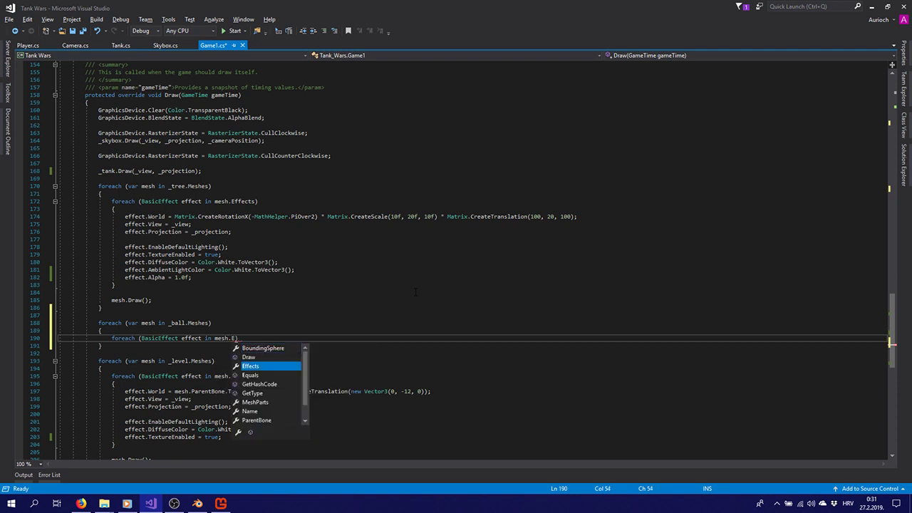
pyautogui.write('fects)')
# Open the inner loop body with effect.World = Matrix.CreateTranslation(new Vector3());
pyautogui.press('Return')
pyautogui.write('{')
pyautogui.press('Return')
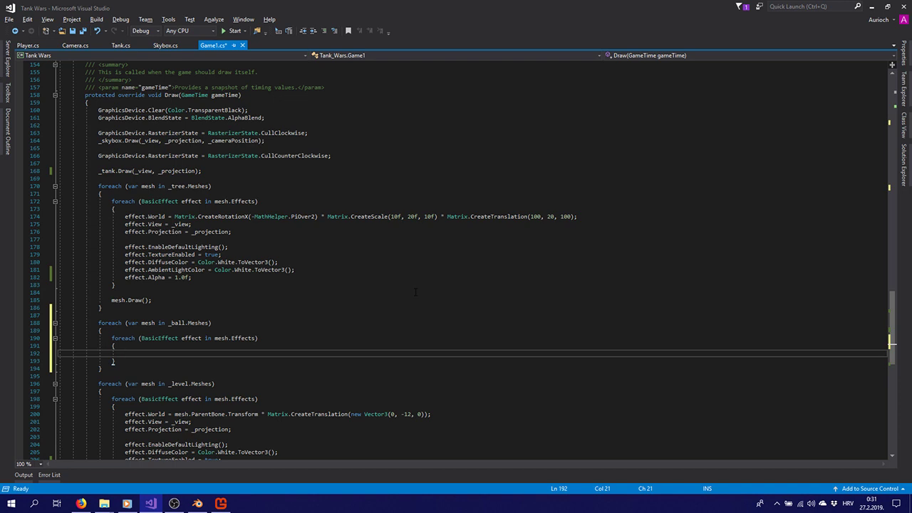
pyautogui.write('effect.W')
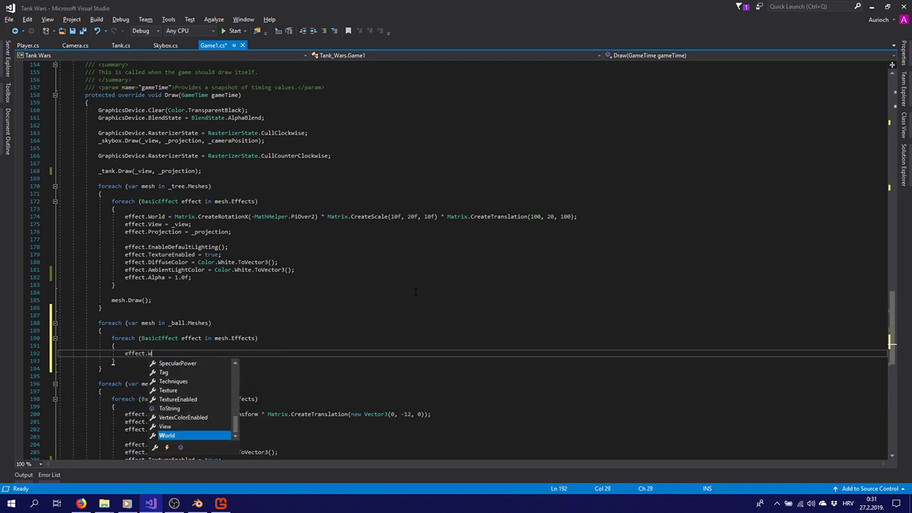
pyautogui.write('orld =')
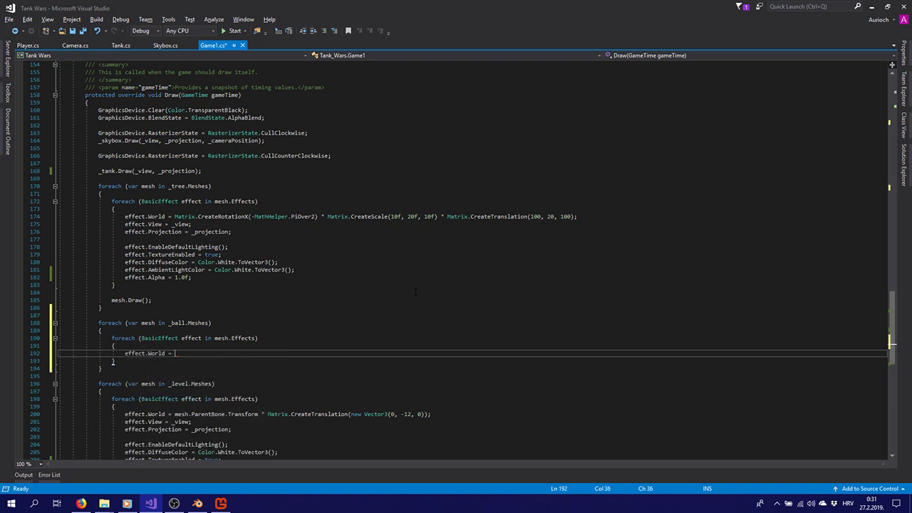
pyautogui.write('Mat')
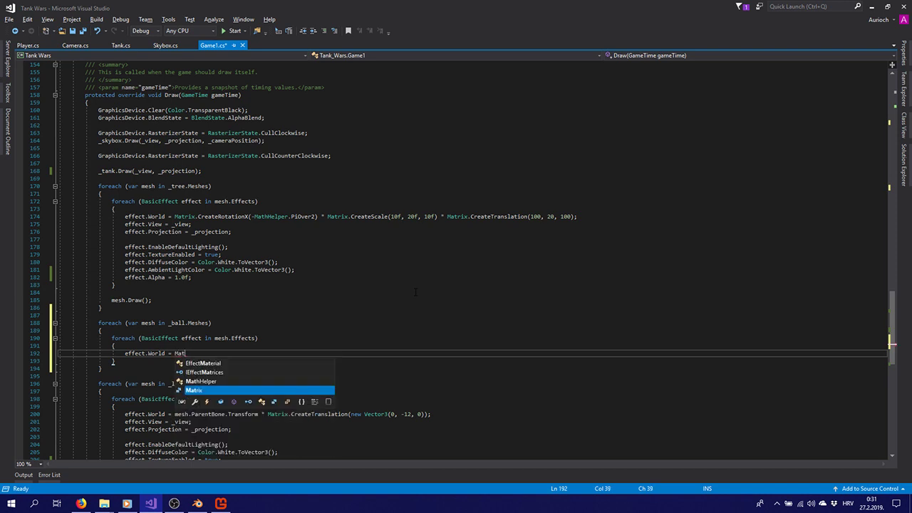
pyautogui.write('rix.Cre')
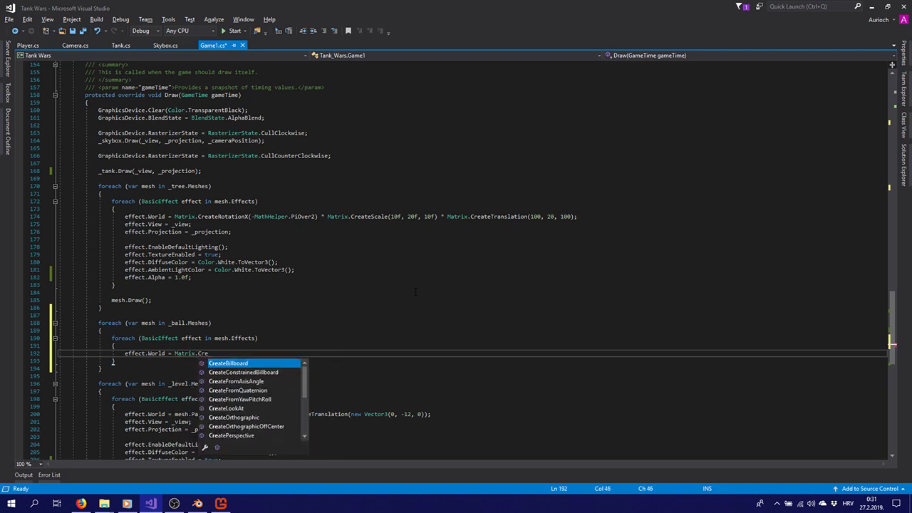
pyautogui.press('Down')
pyautogui.press('Down')
pyautogui.press('Down')
pyautogui.press('Down')
pyautogui.press('Down')
pyautogui.press('Down')
pyautogui.press('Down')
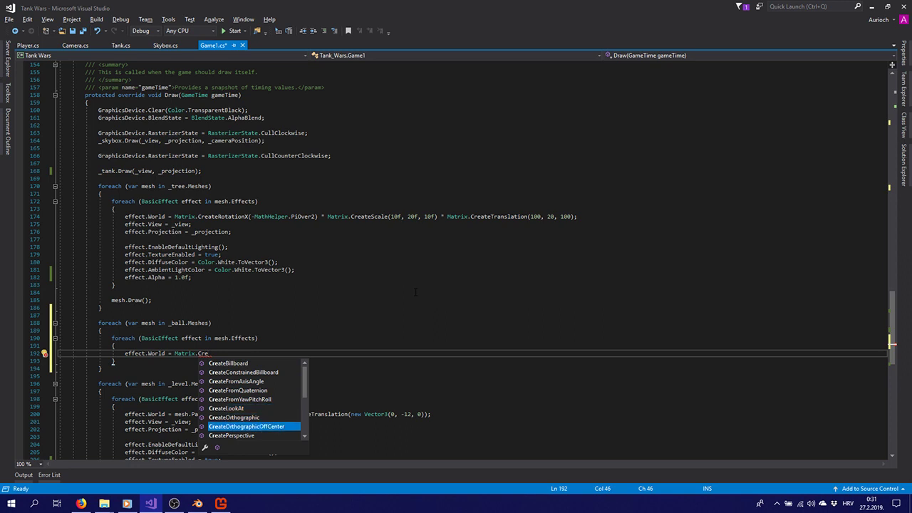
pyautogui.press('Down')
pyautogui.press('Up')
pyautogui.write('ateTranslation(')
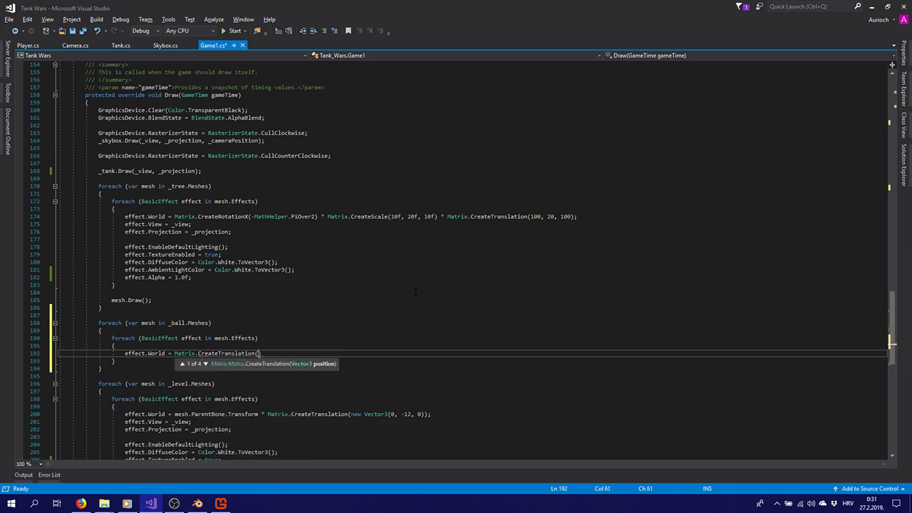
pyautogui.write('new Vector3')
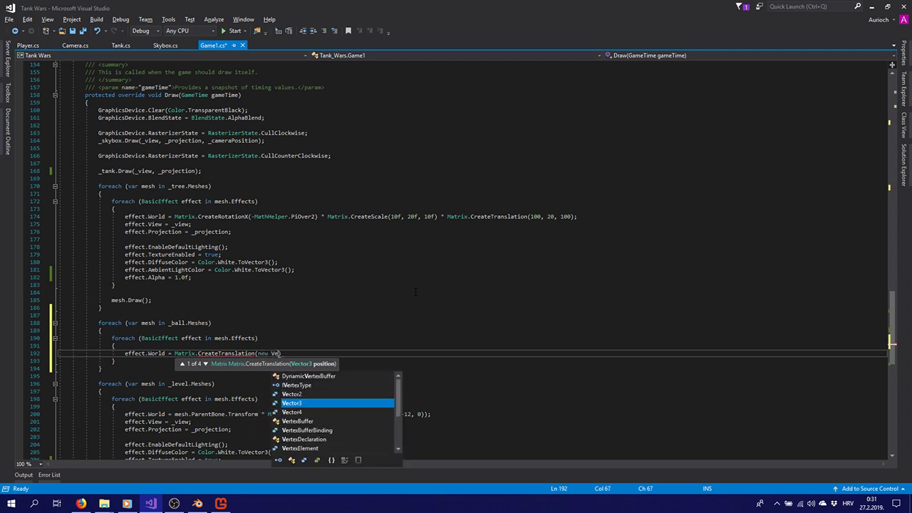
pyautogui.write('());')
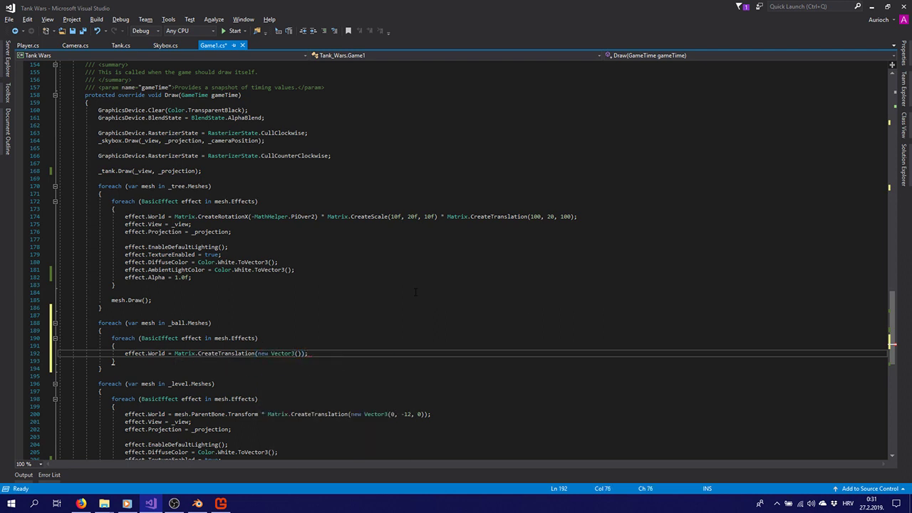
# Fill the Vector3 with -100, 30, -100 and start a new line
pyautogui.press('Left')
pyautogui.press('Left')
pyautogui.press('Left')
pyautogui.write('-100')
pyautogui.write(', -100')
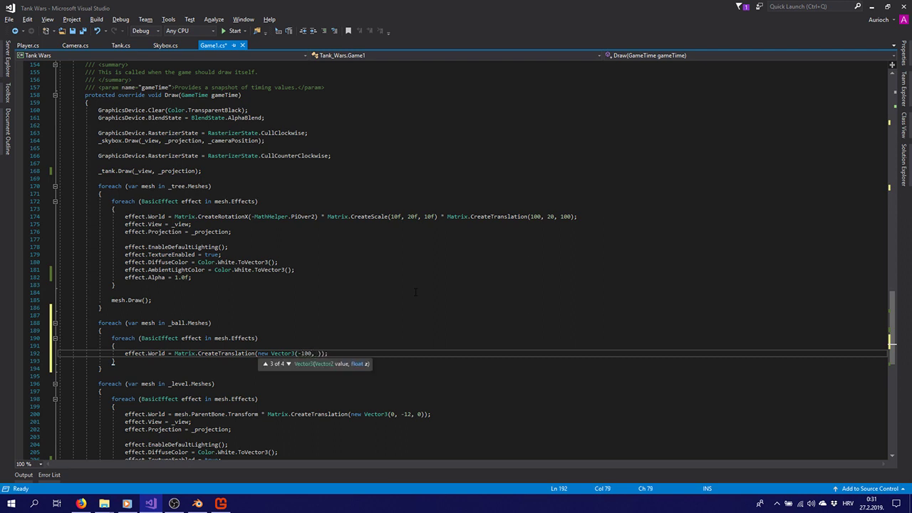
pyautogui.press('BackSpace')
pyautogui.press('BackSpace')
pyautogui.press('BackSpace')
pyautogui.press('BackSpace')
pyautogui.write('30, -100)')
pyautogui.press('End')
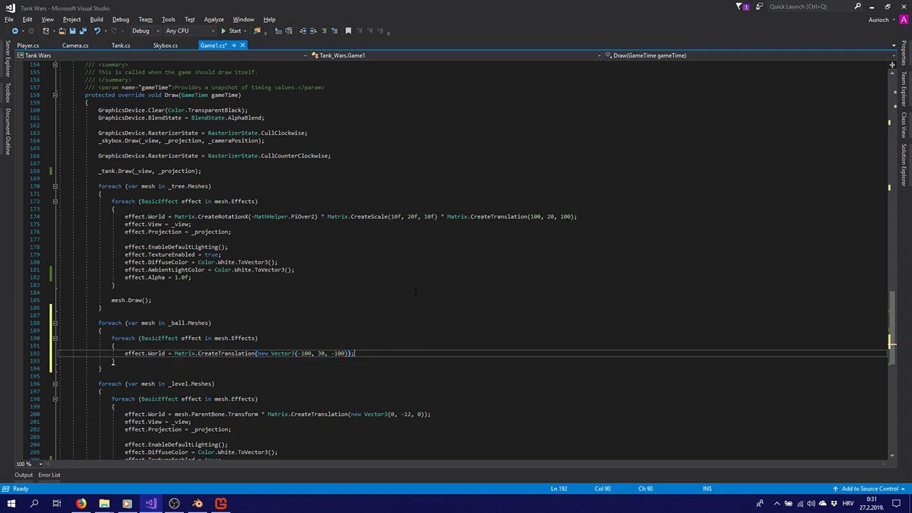
pyautogui.press('Return')
# Set effect.View = _view; and effect.Projection = _projection; for the ball's effects
pyautogui.write('effect')
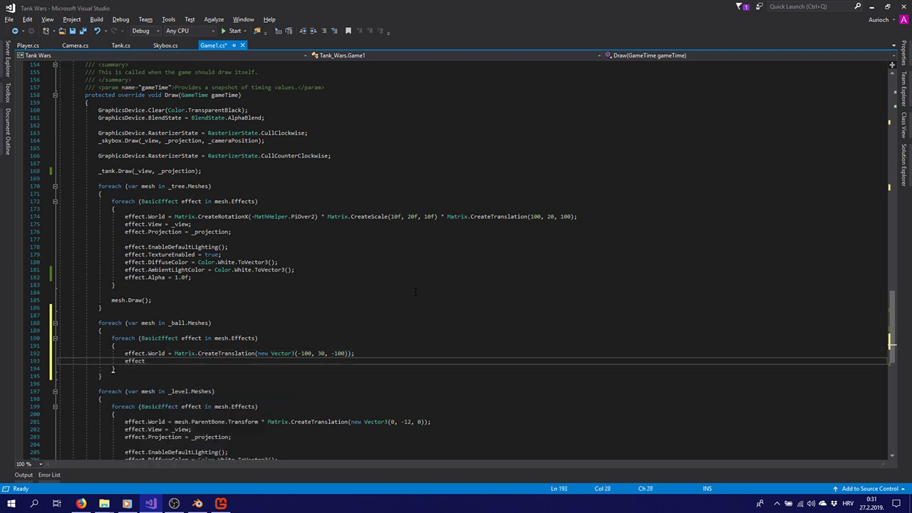
pyautogui.write('.View = _vi')
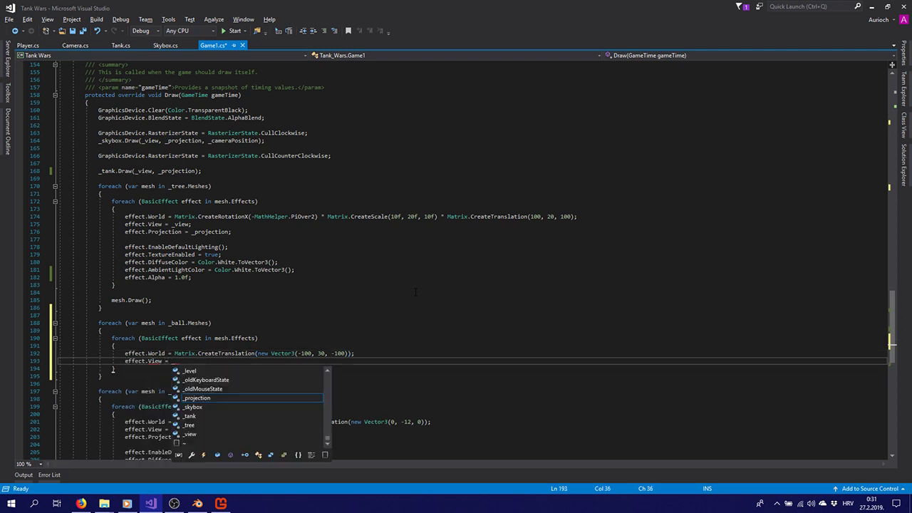
pyautogui.write('ew;')
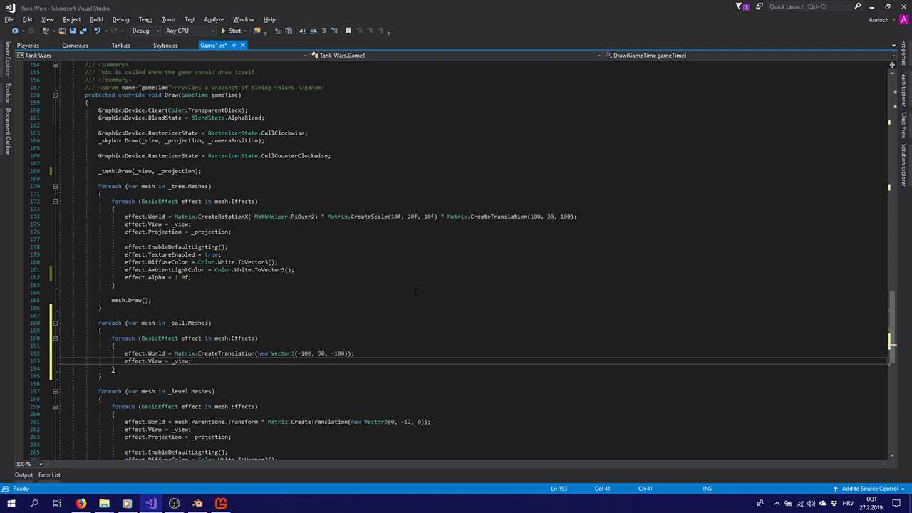
pyautogui.press('Return')
pyautogui.write('effect')
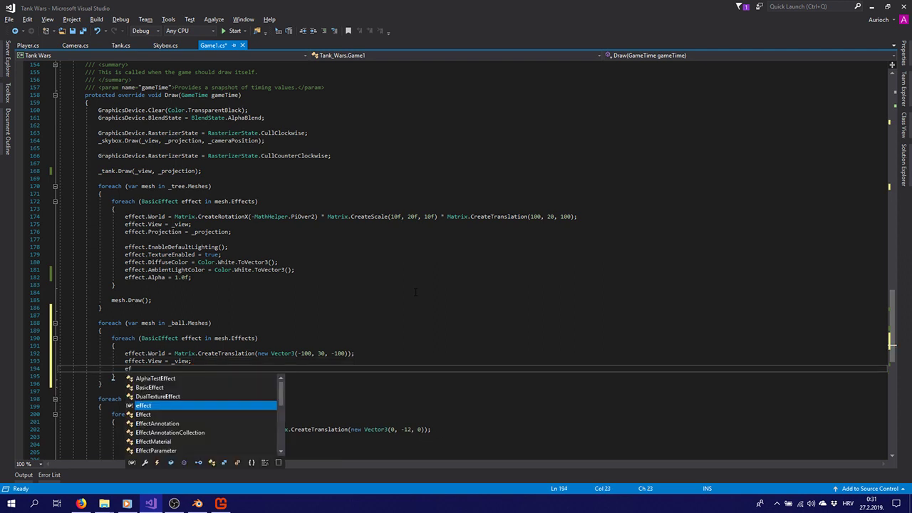
pyautogui.press('Escape')
pyautogui.write('.P')
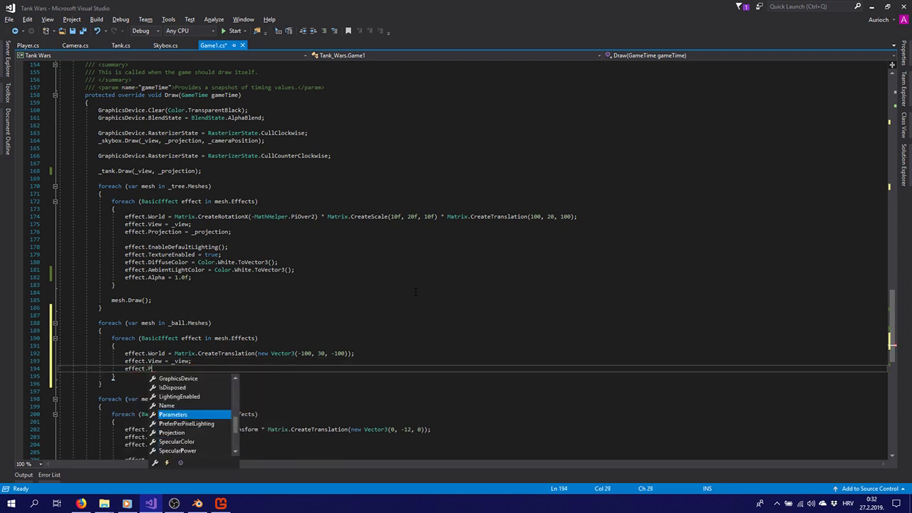
pyautogui.write('rojection = ')
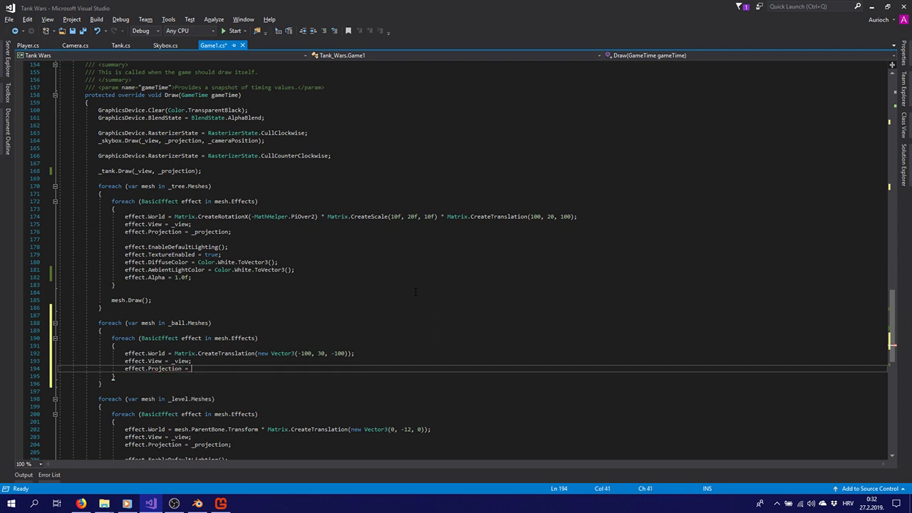
pyautogui.write('_projection;')
pyautogui.press('Return')
pyautogui.press('Return')
# Add effect.EnableDefaultLighting(); and effect.TextureEnabled = true; to the ball's effect loop
pyautogui.write('ef')
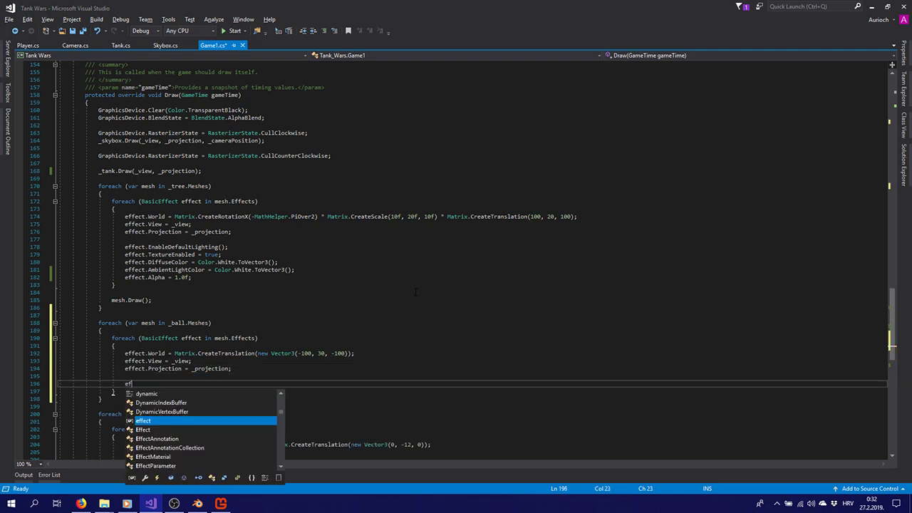
pyautogui.write('fect.E')
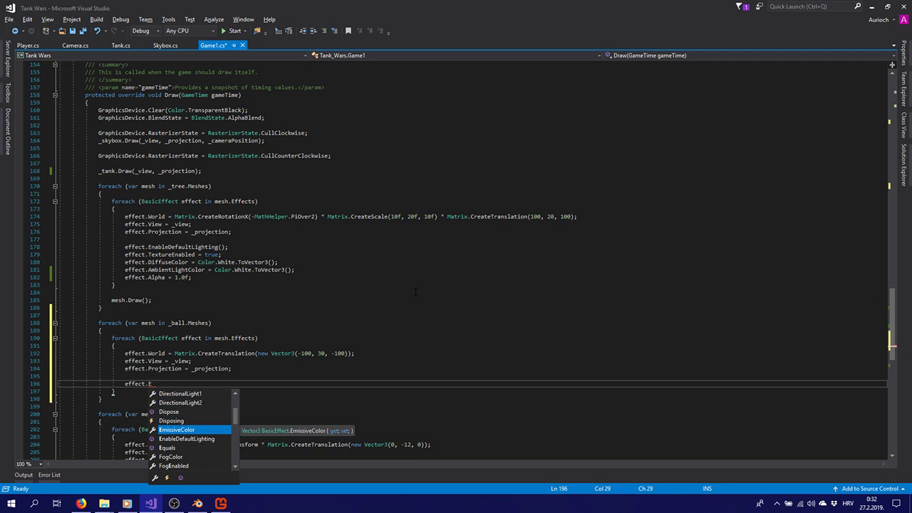
pyautogui.press('Down')
pyautogui.press('Tab')
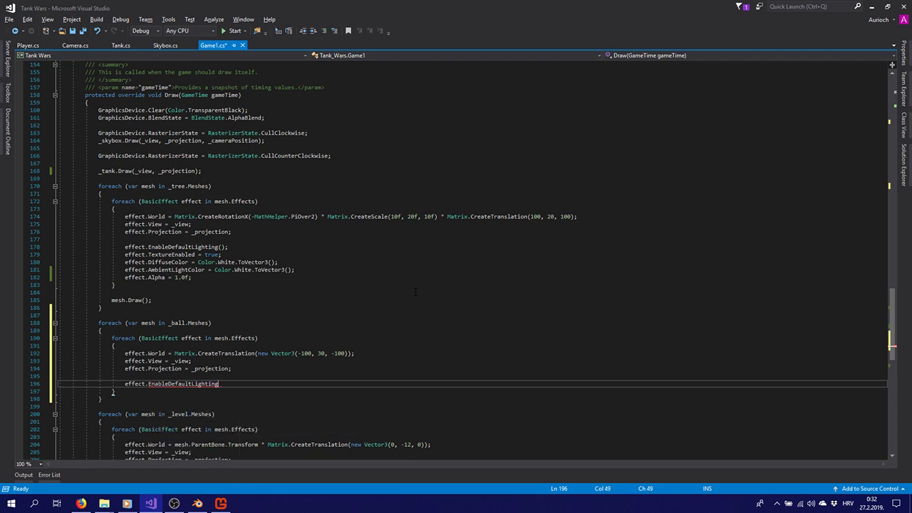
pyautogui.write('();')
pyautogui.press('Return')
pyautogui.write('effect.')
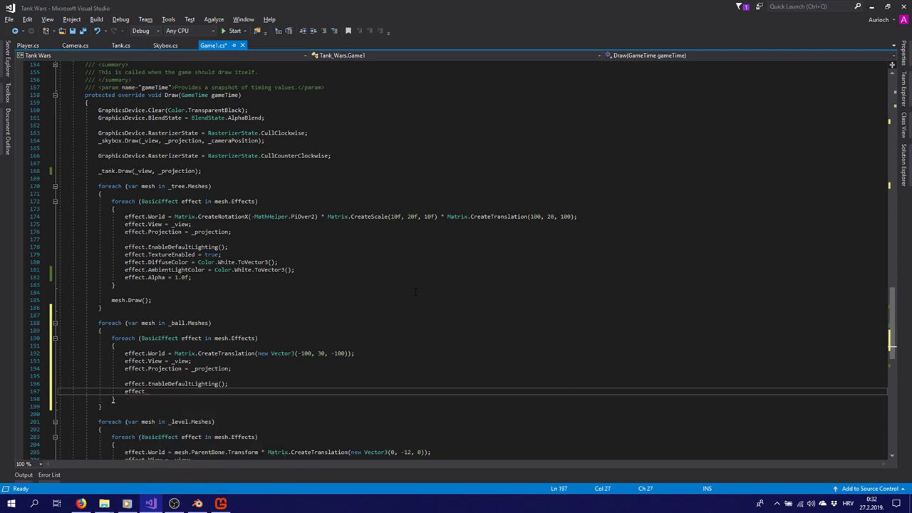
pyautogui.write('En')
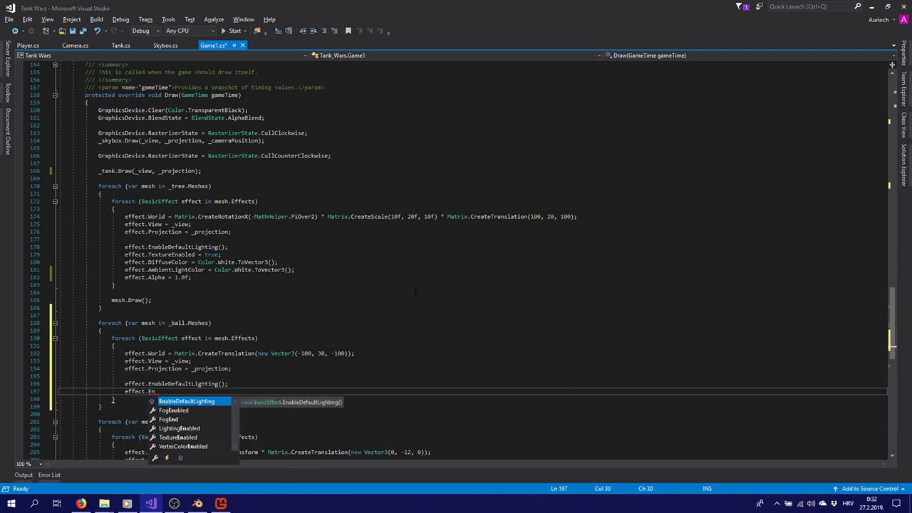
pyautogui.press('BackSpace')
pyautogui.press('BackSpace')
pyautogui.write('Te')
pyautogui.press('Down')
pyautogui.press('Down')
pyautogui.write('= true;')
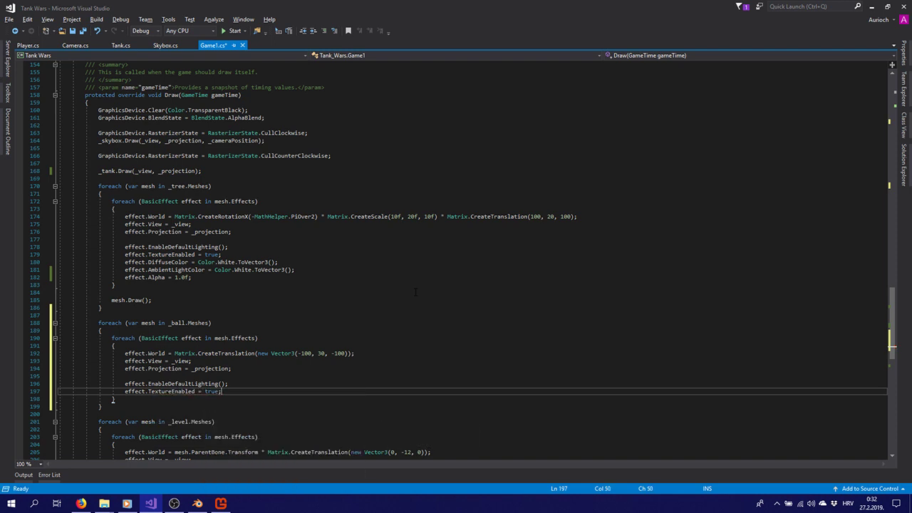
pyautogui.press('Return')
# Set DiffuseColor and AmbientLightColor to Color.White.ToVector3()
pyautogui.write('effect.')
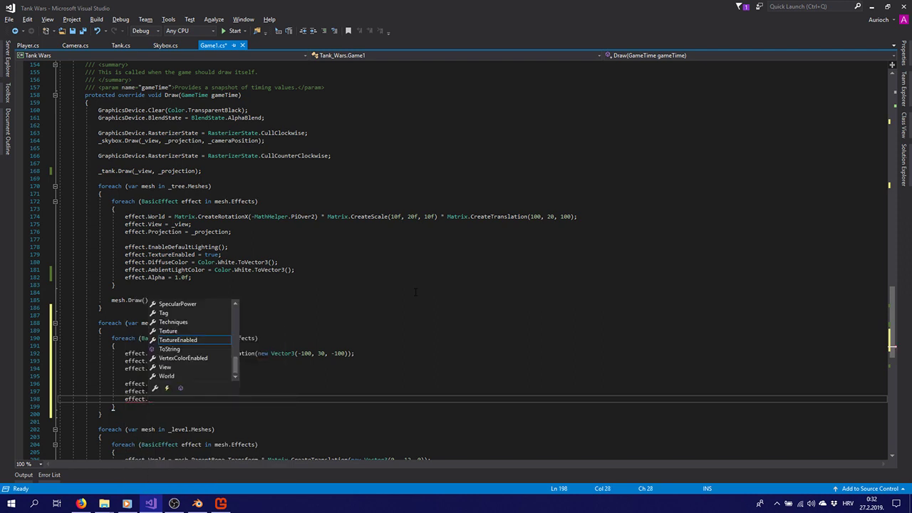
pyautogui.press('Escape')
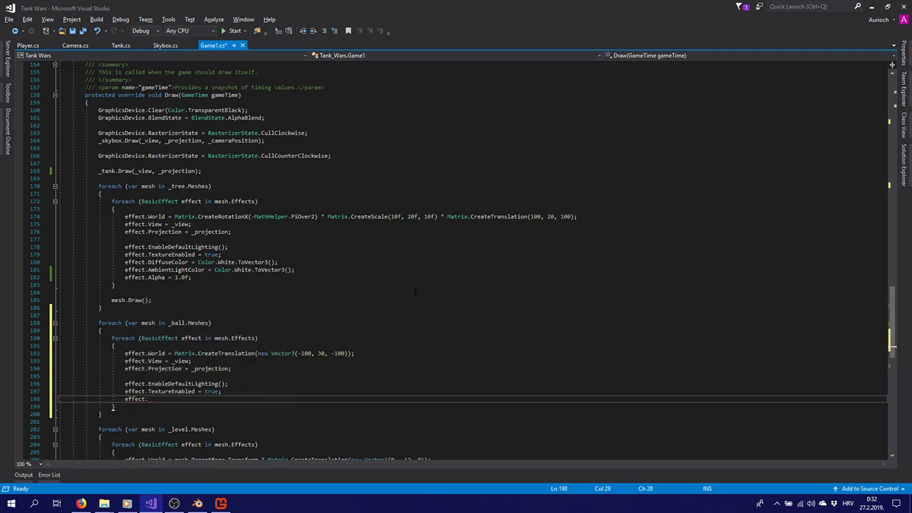
pyautogui.write('Di')
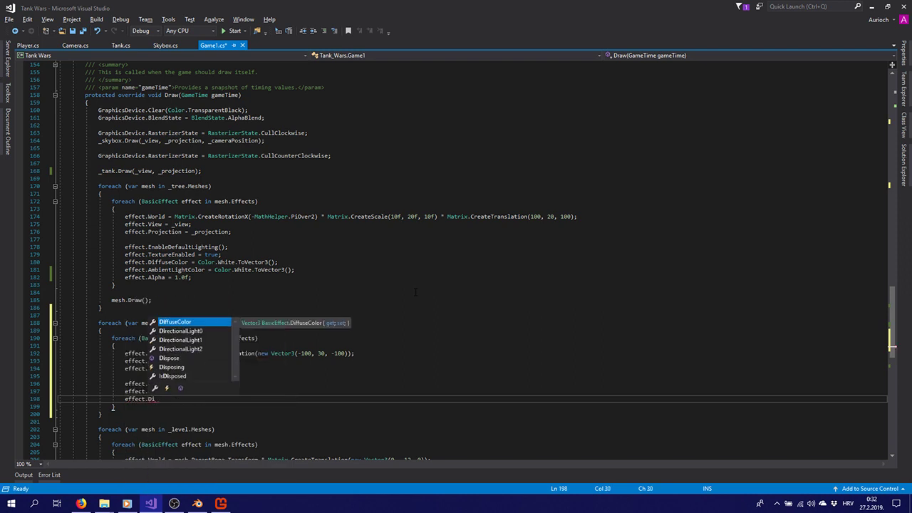
pyautogui.write('ffuseColor = Col')
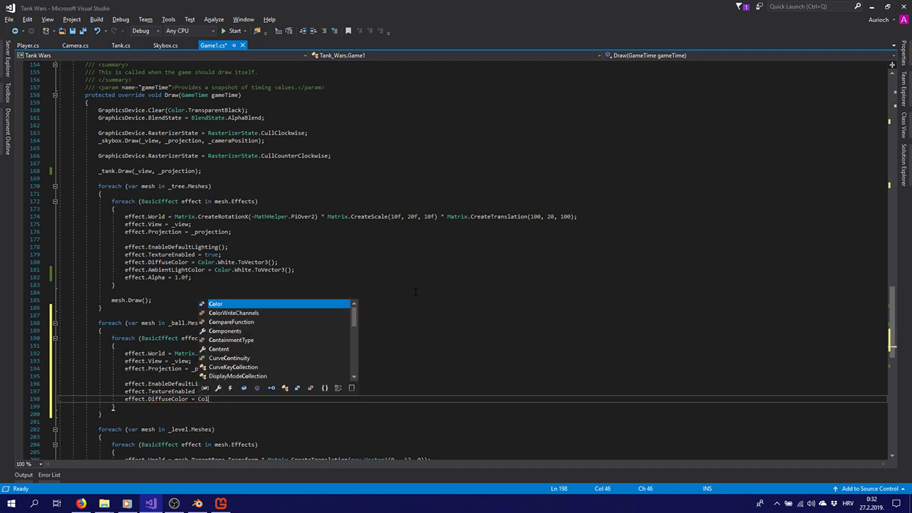
pyautogui.write('or.White.ToVector3();')
pyautogui.press('Return')
pyautogui.write('effect.A')
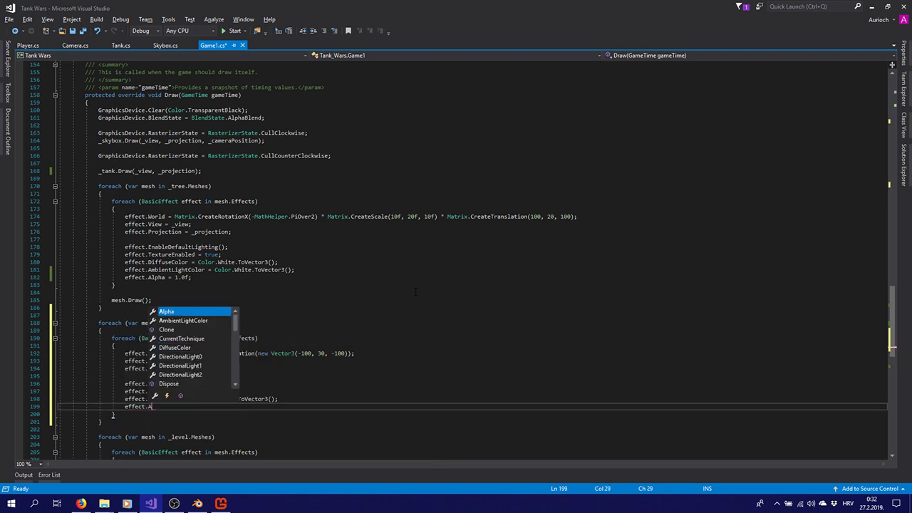
pyautogui.press('Down')
pyautogui.press('Tab')
pyautogui.write('= Color.Wh')
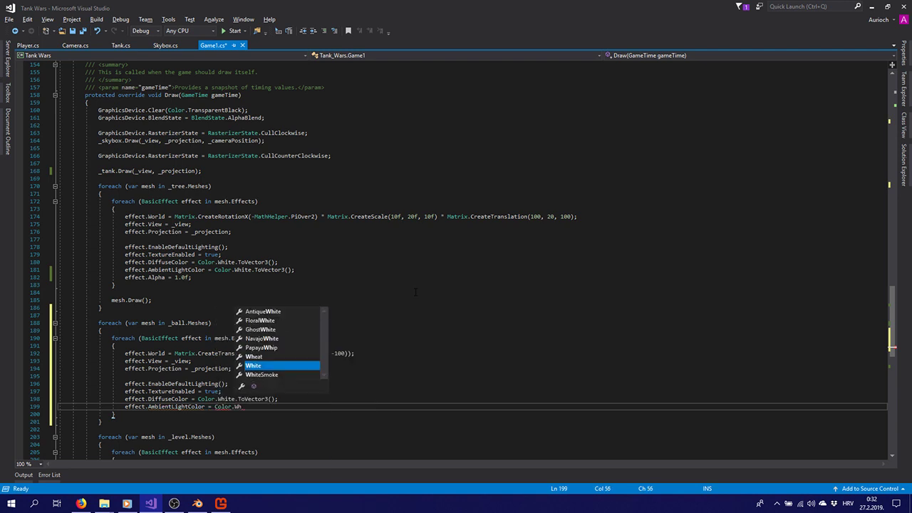
pyautogui.press('Tab')
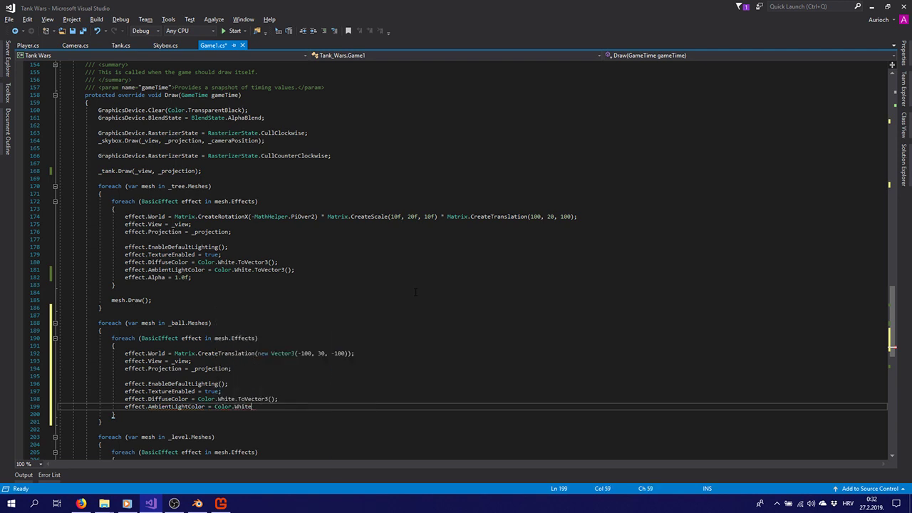
pyautogui.write('.To')
pyautogui.press('Tab')
pyautogui.write('();')
pyautogui.press('Return')
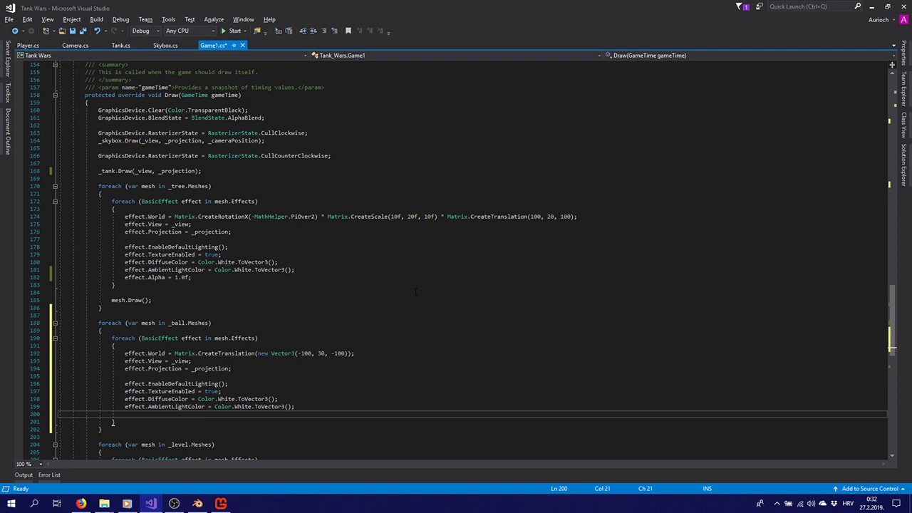
# Set effect.Alpha = 1.0f; and add mesh.Draw(); after the inner loop
pyautogui.write('effect.A')
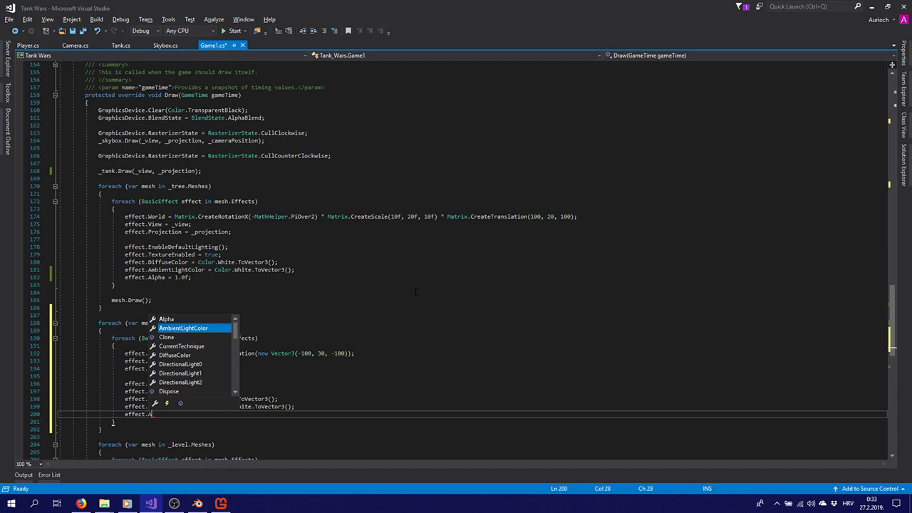
pyautogui.press('Up')
pyautogui.press('Tab')
pyautogui.write('= 1.0')
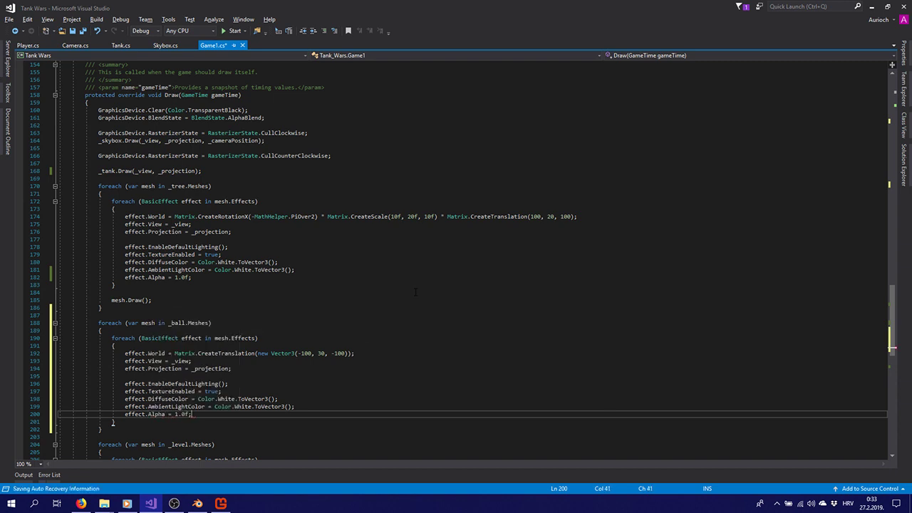
pyautogui.write('f;')
pyautogui.press('Down')
pyautogui.press('Return')
pyautogui.press('Return')
pyautogui.write('m')
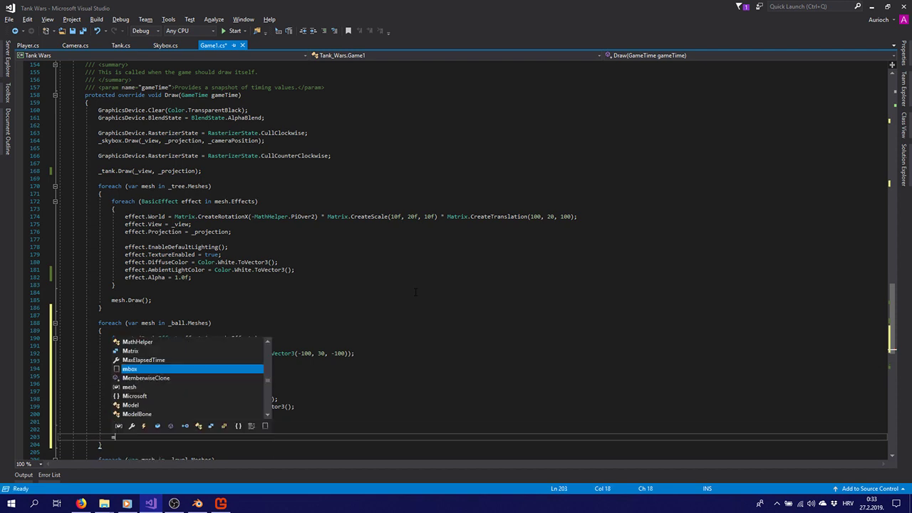
pyautogui.write('esh')
pyautogui.press('Escape')
pyautogui.write('.D')
pyautogui.press('Tab')
pyautogui.write('();')
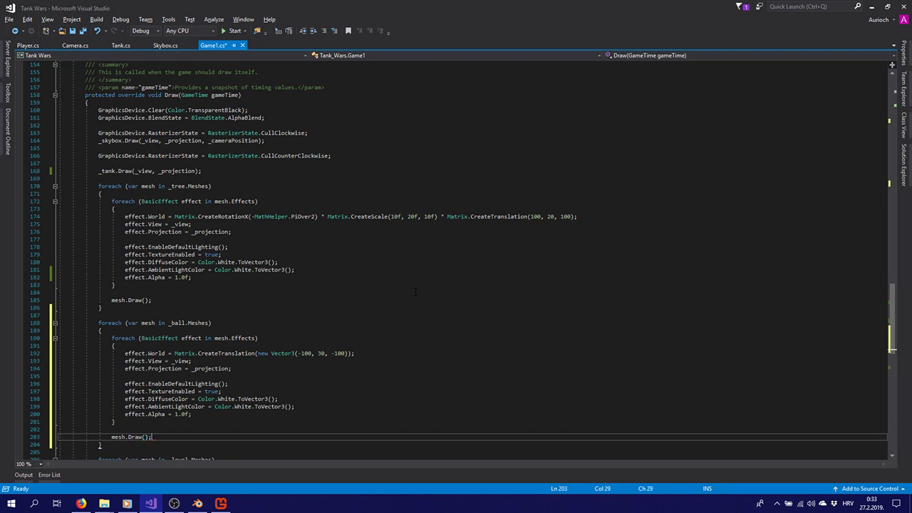
pyautogui.scroll(-5, 415, 292)
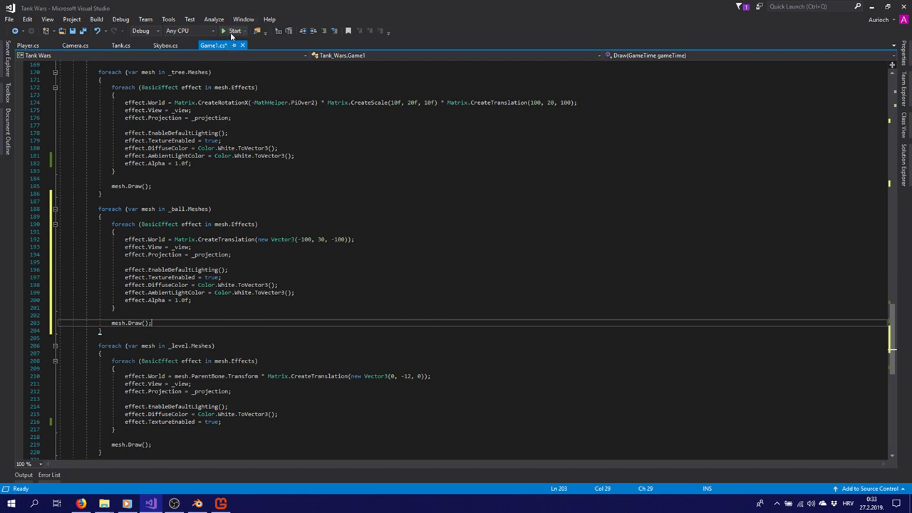
pyautogui.click(229, 31)
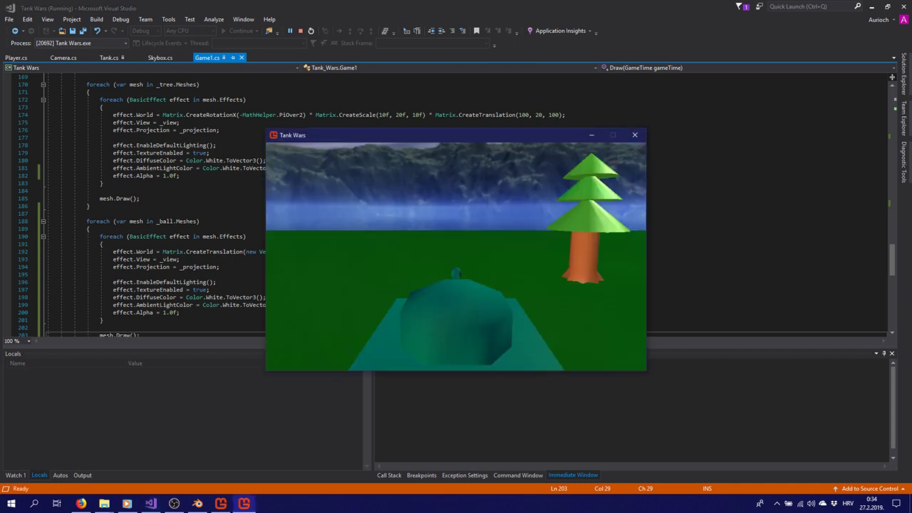
pyautogui.press('Left')
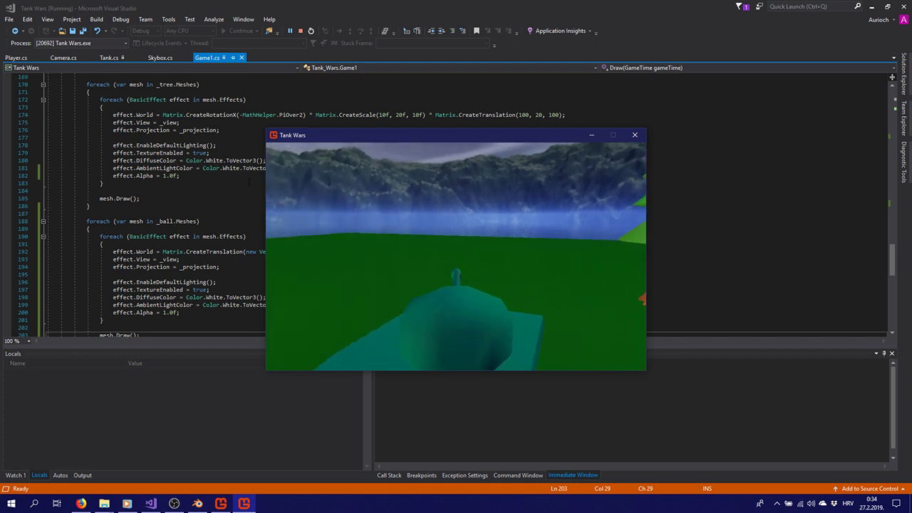
pyautogui.press('Left')
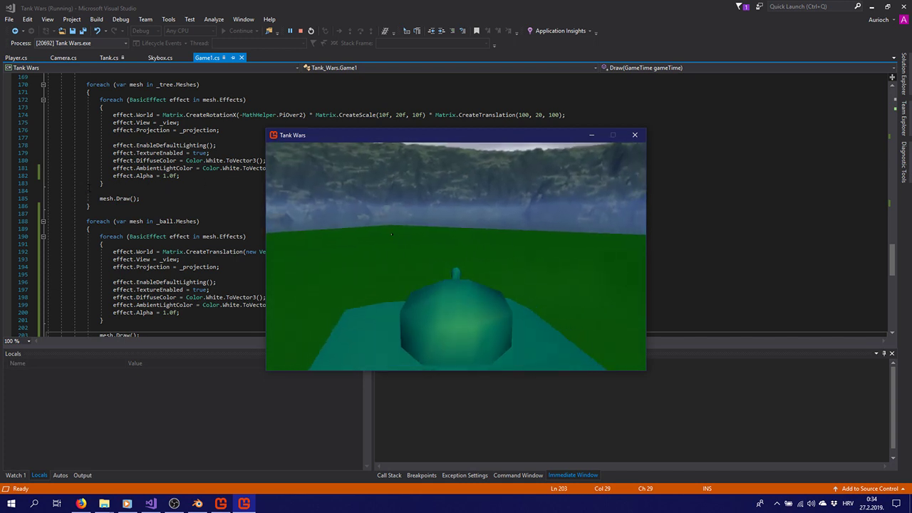
pyautogui.press('Left')
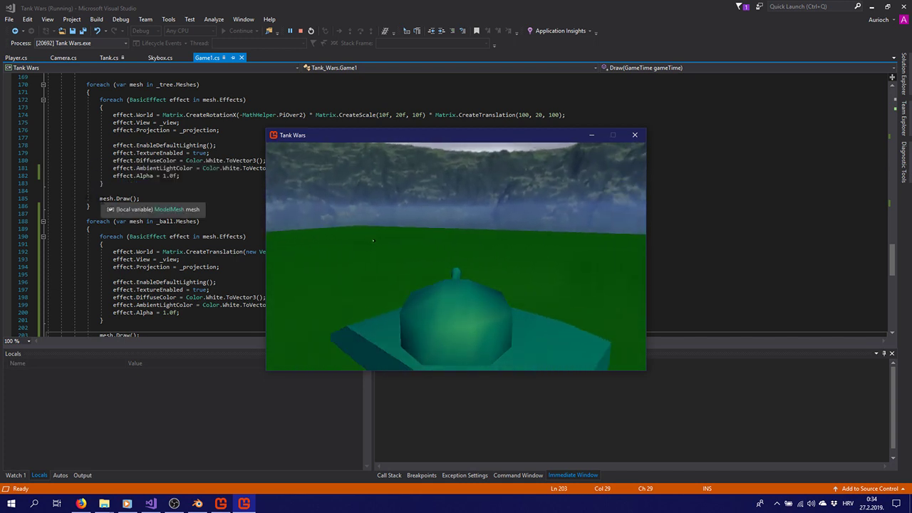
pyautogui.press('Left')
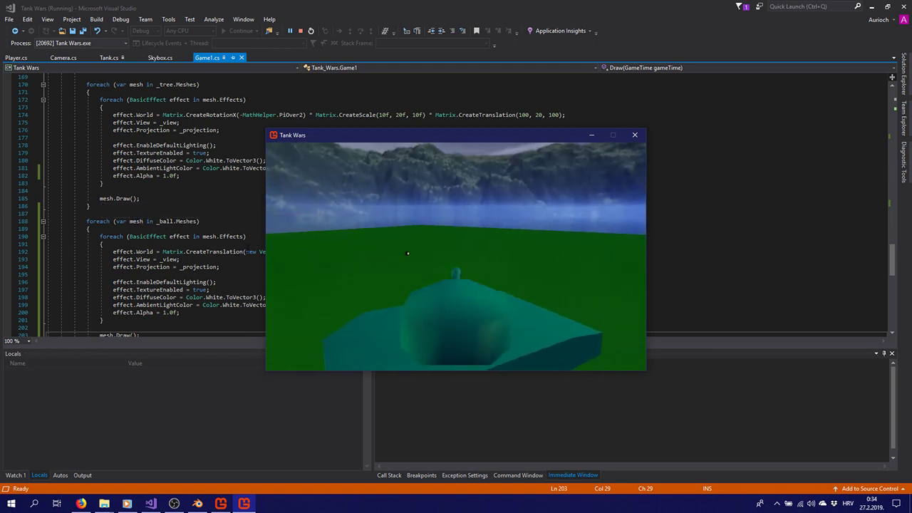
pyautogui.press('Left')
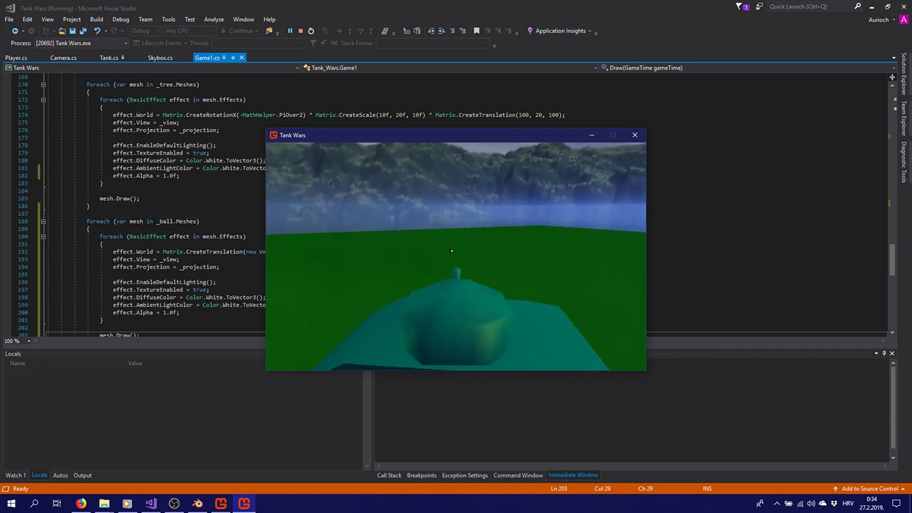
pyautogui.press('Left')
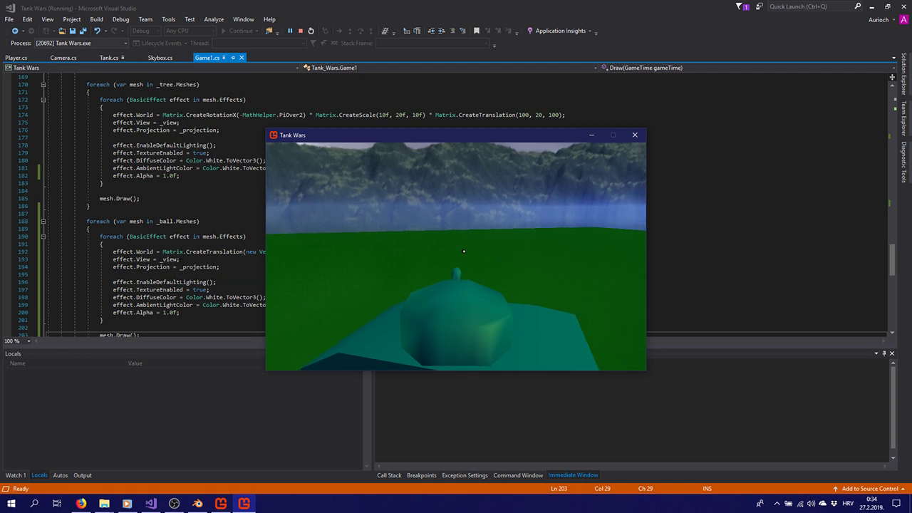
pyautogui.press('Left')
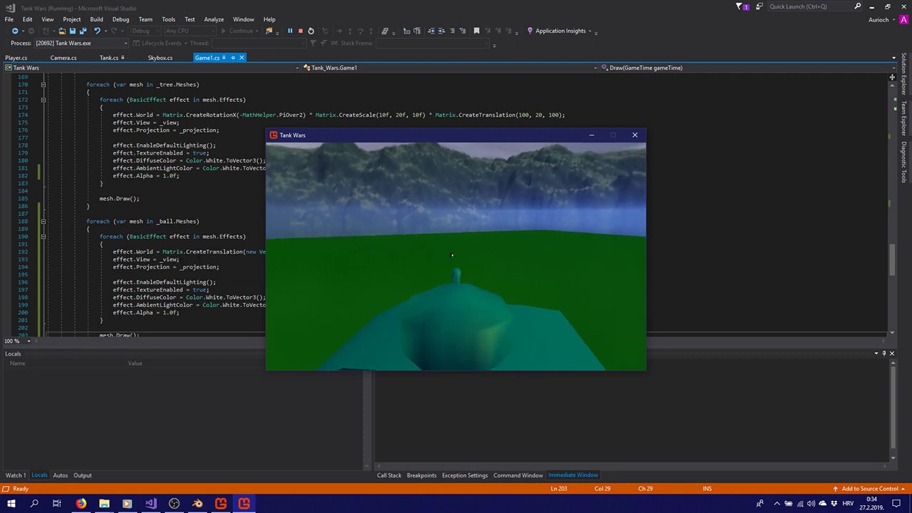
pyautogui.press('Left')
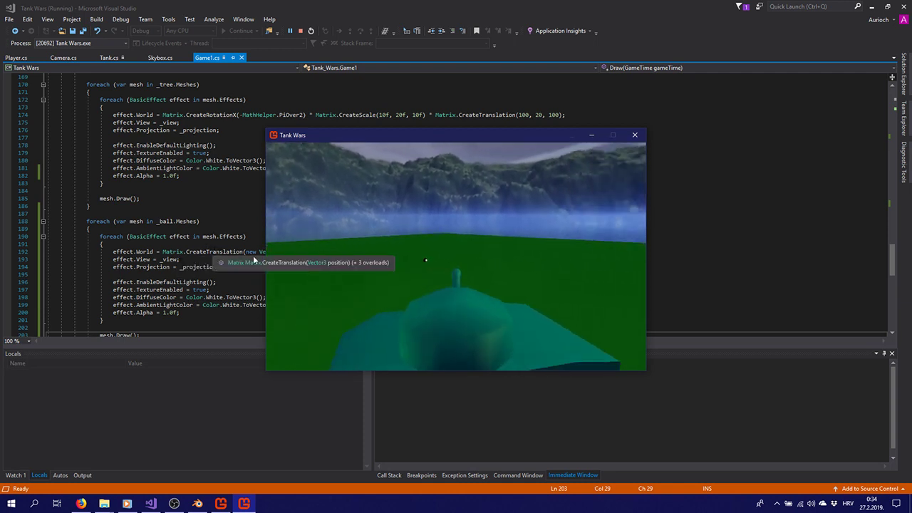
pyautogui.press('Right')
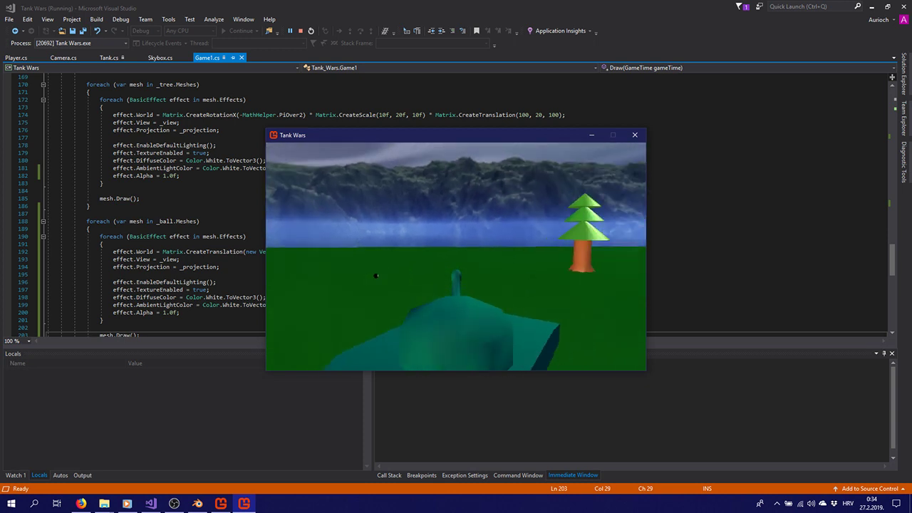
pyautogui.press('Left')
pyautogui.press('Right')
pyautogui.press('Left')
# Close the game and insert Matrix.CreateScale(10f) * before the ball's CreateTranslation
pyautogui.click(634, 135)
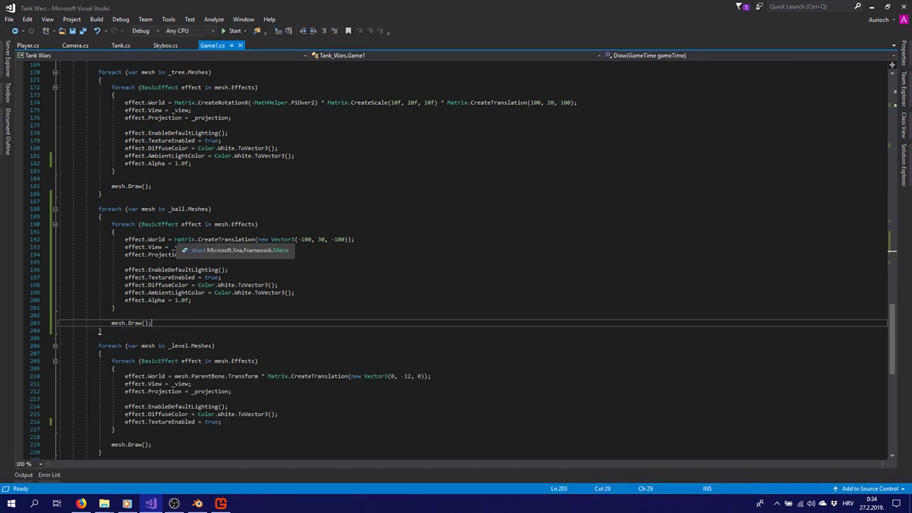
pyautogui.click(345, 239)
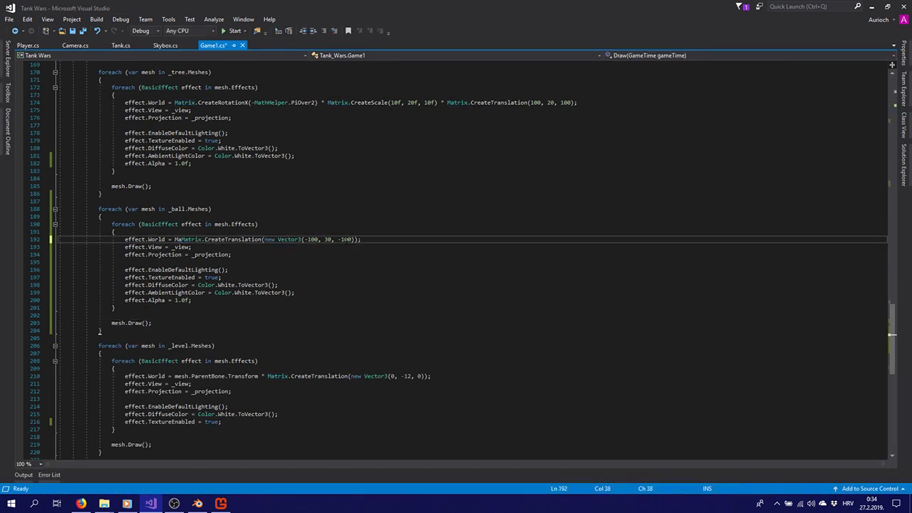
pyautogui.write('Matrix.Cre')
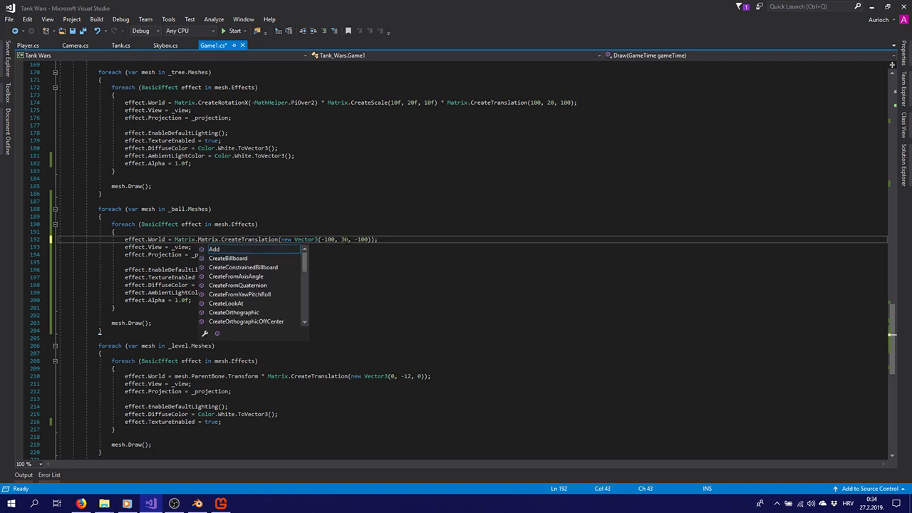
pyautogui.write('ateS')
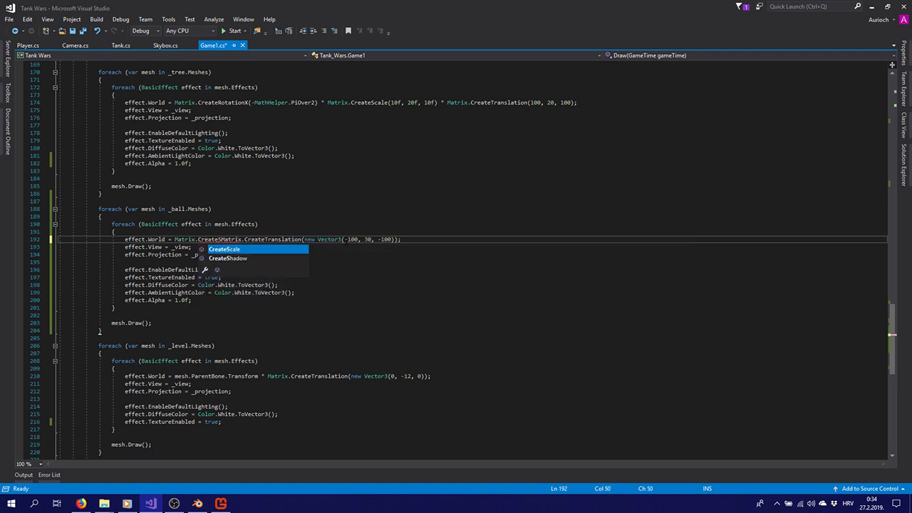
pyautogui.write('cale(')
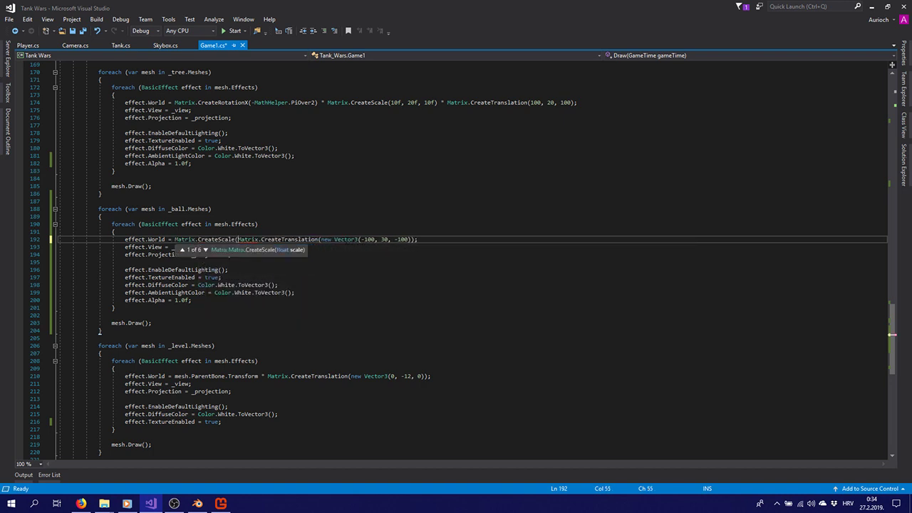
pyautogui.write(') *')
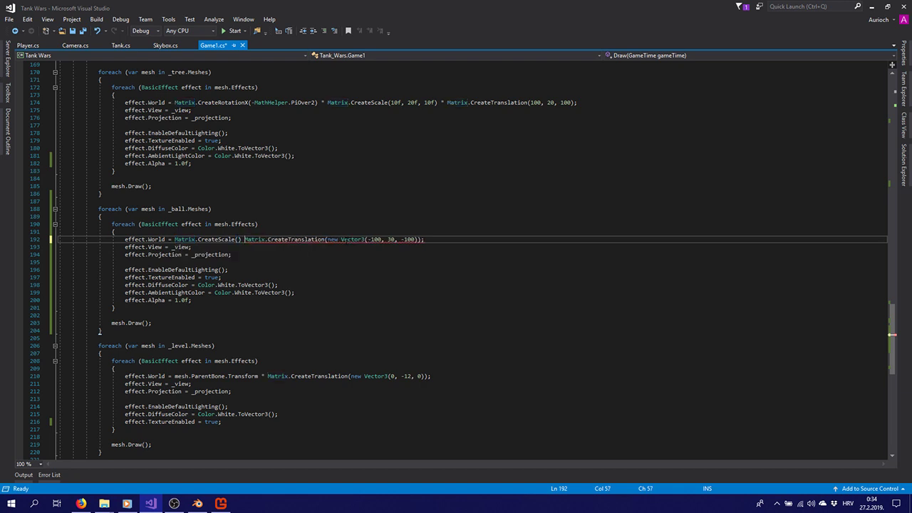
pyautogui.press('Left')
pyautogui.press('Left')
pyautogui.press('Left')
pyautogui.press('Left')
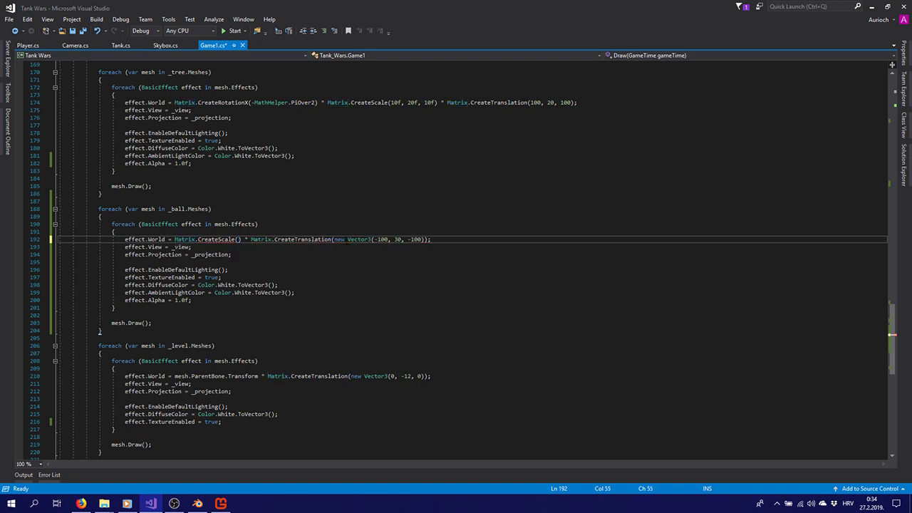
pyautogui.write('10f')
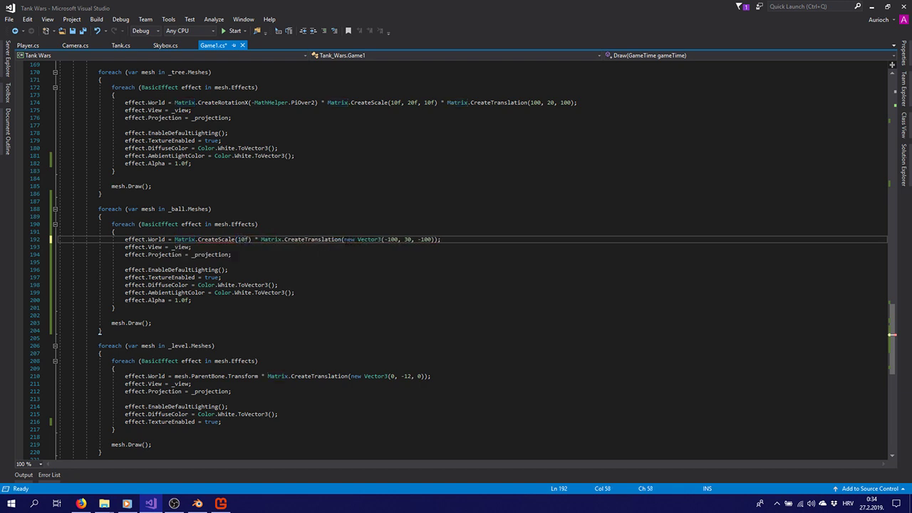
pyautogui.press('Down')
pyautogui.press('Down')
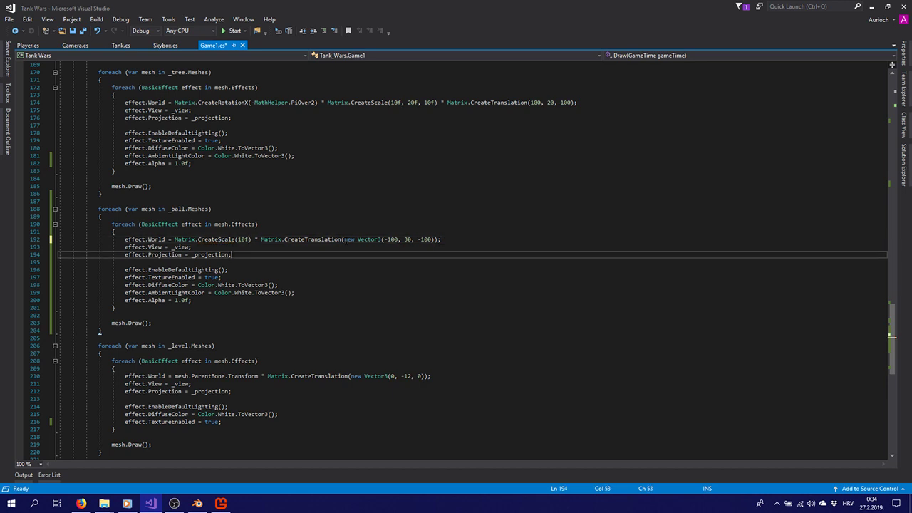
# Build and launch Tank Wars to see the enlarged black 8-ball above the ground
pyautogui.click(230, 31)
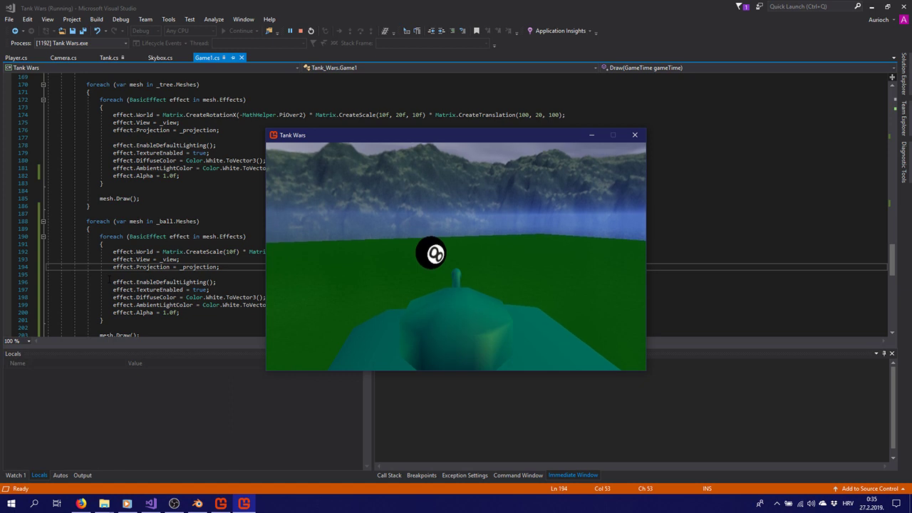
# Check that Ball.fbx's processor Scale is 1.00 in the Pipeline Tool, then close the running game
pyautogui.click(220, 503)
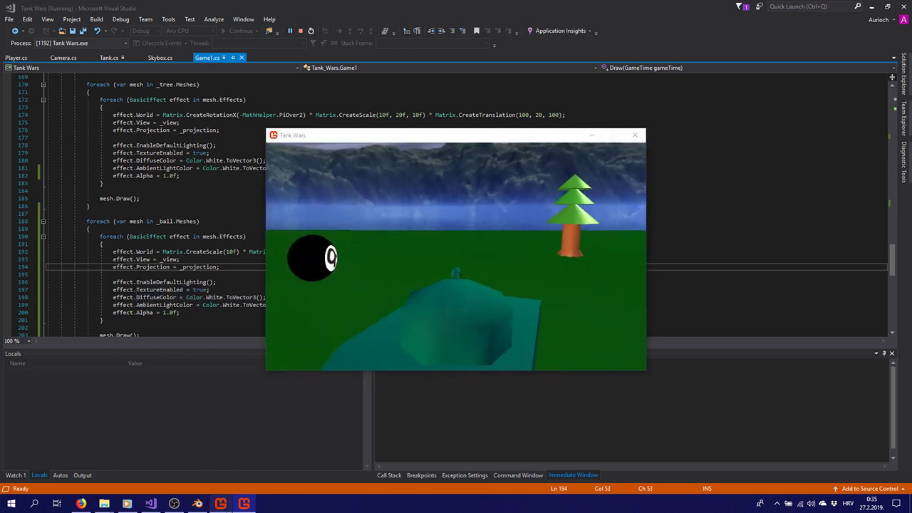
pyautogui.click(107, 189)
pyautogui.scroll(-5, 129, 335)
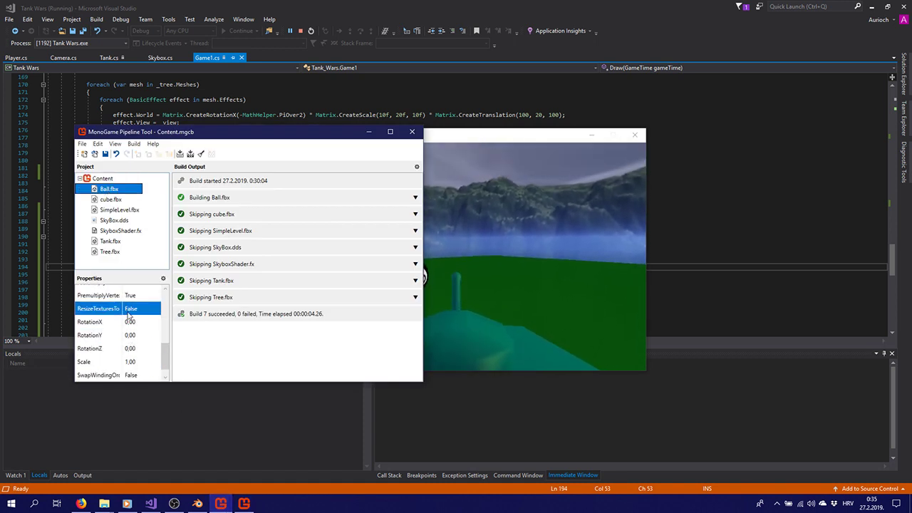
pyautogui.scroll(-1, 125, 349)
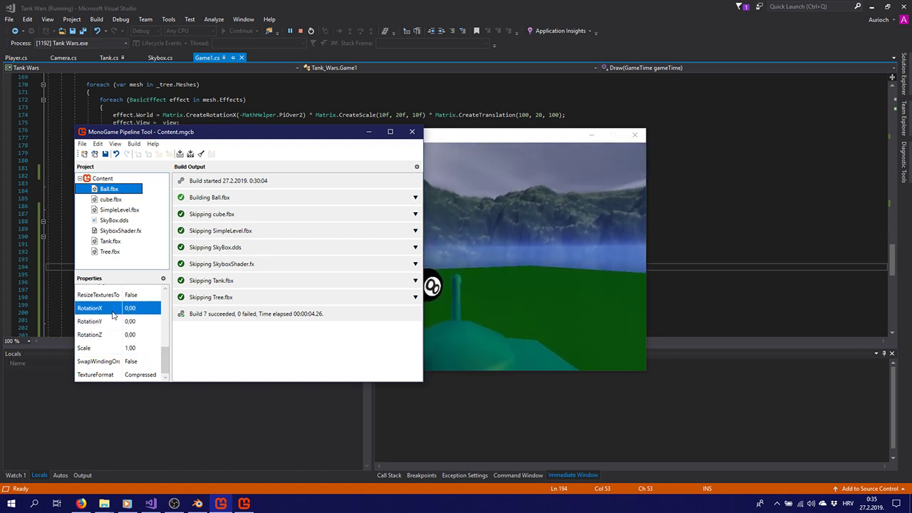
pyautogui.scroll(2, 121, 340)
pyautogui.scroll(-2, 129, 346)
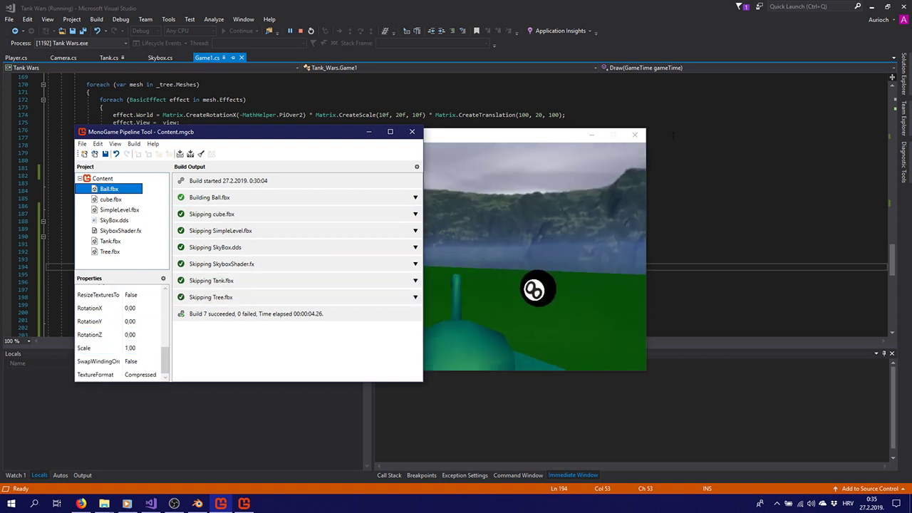
pyautogui.click(501, 198)
pyautogui.press('Escape')
# Relaunch Tank Wars and turn the camera left until the 8-ball is visible
pyautogui.click(500, 204)
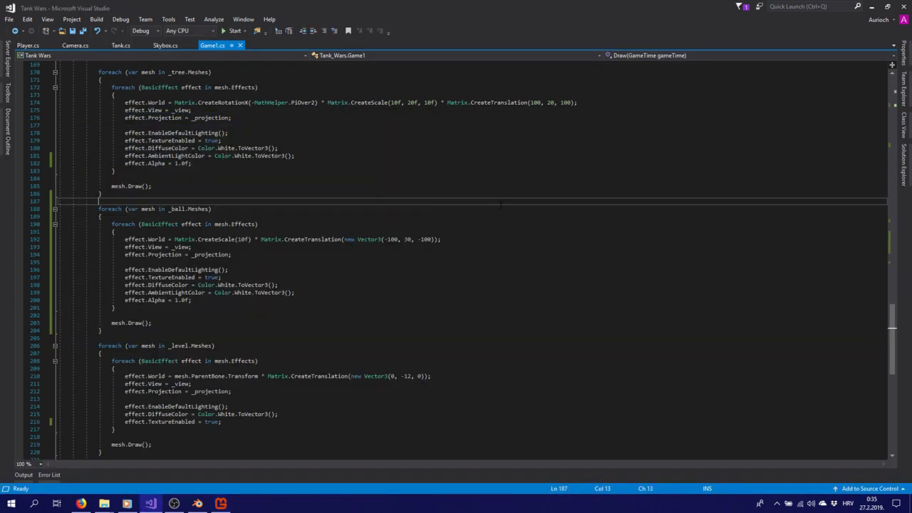
pyautogui.click(231, 31)
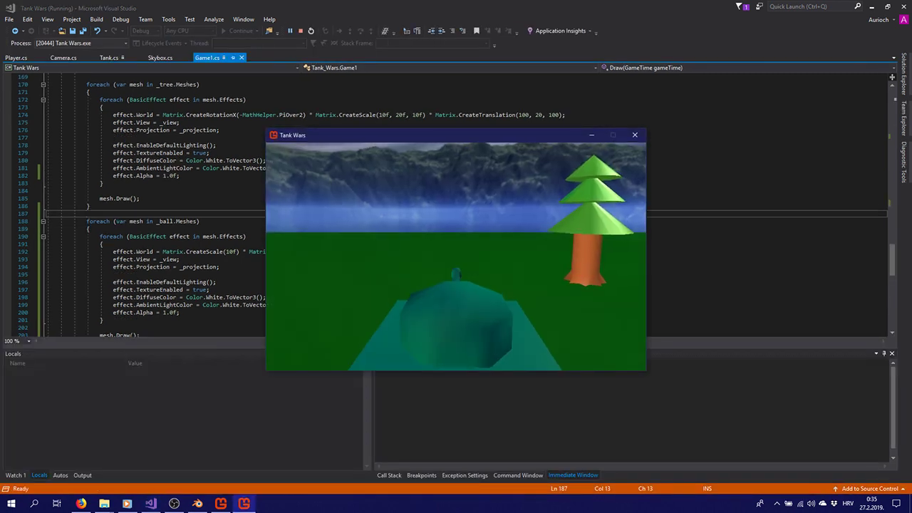
pyautogui.press('Left')
pyautogui.press('Left')
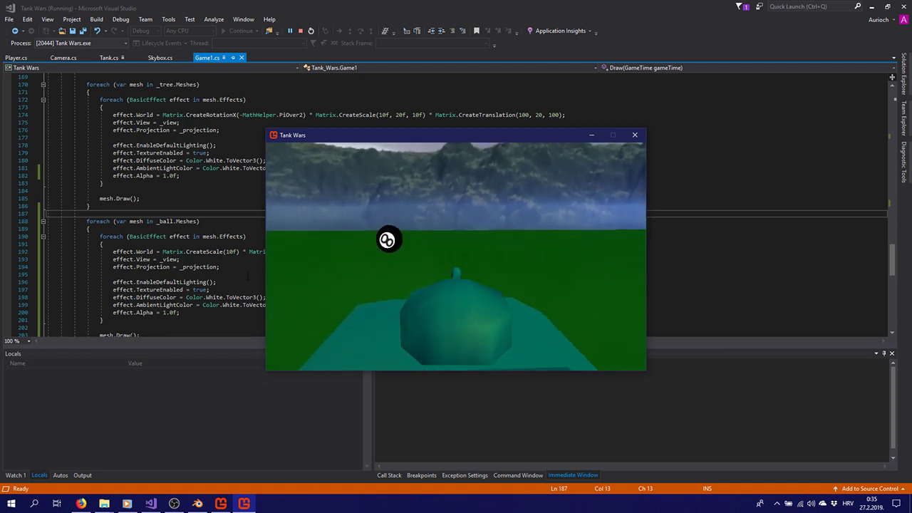